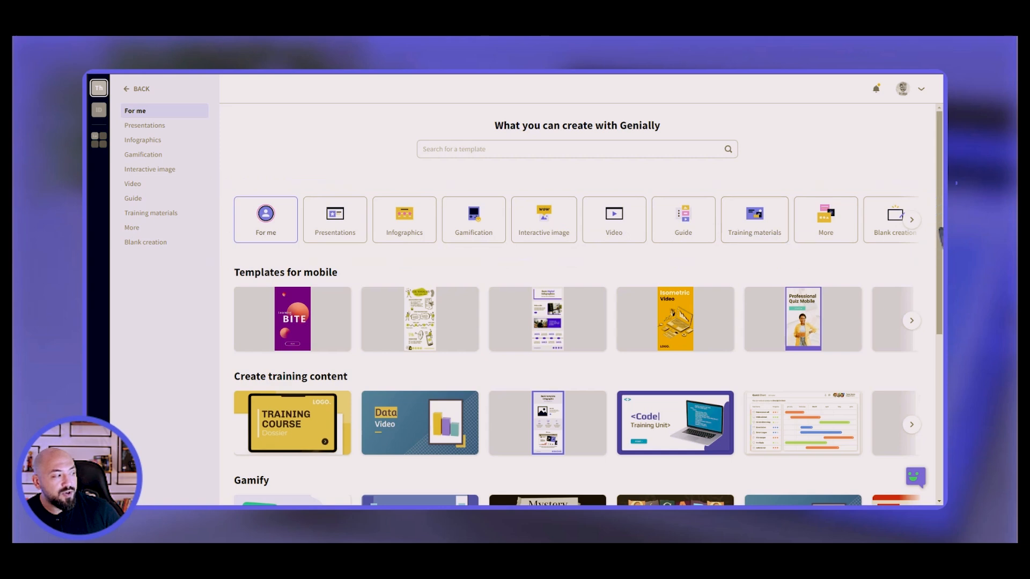
Filter the Presentations templates to All and preview the Essential Presentation template.
left_click(912, 220)
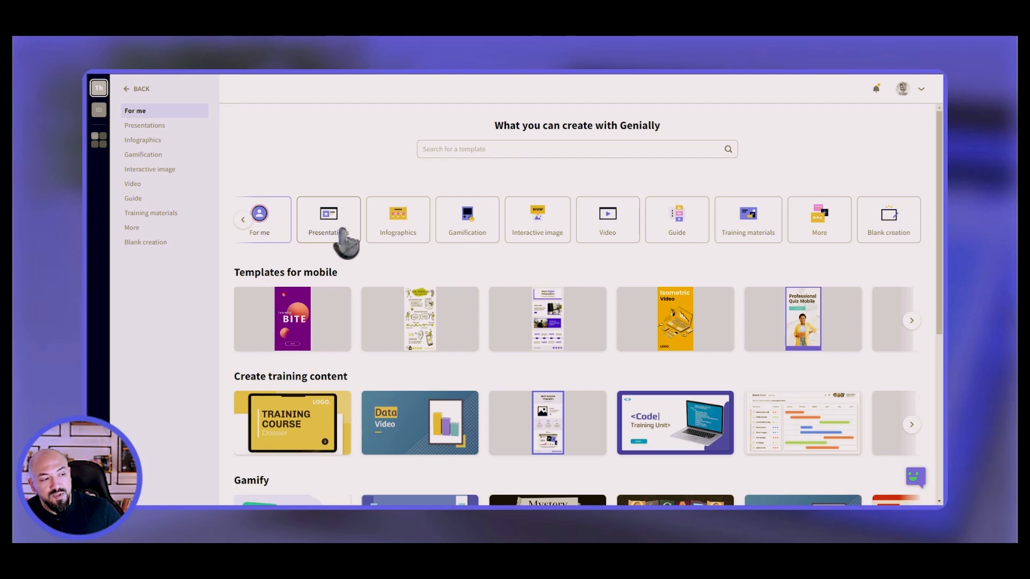
left_click(341, 230)
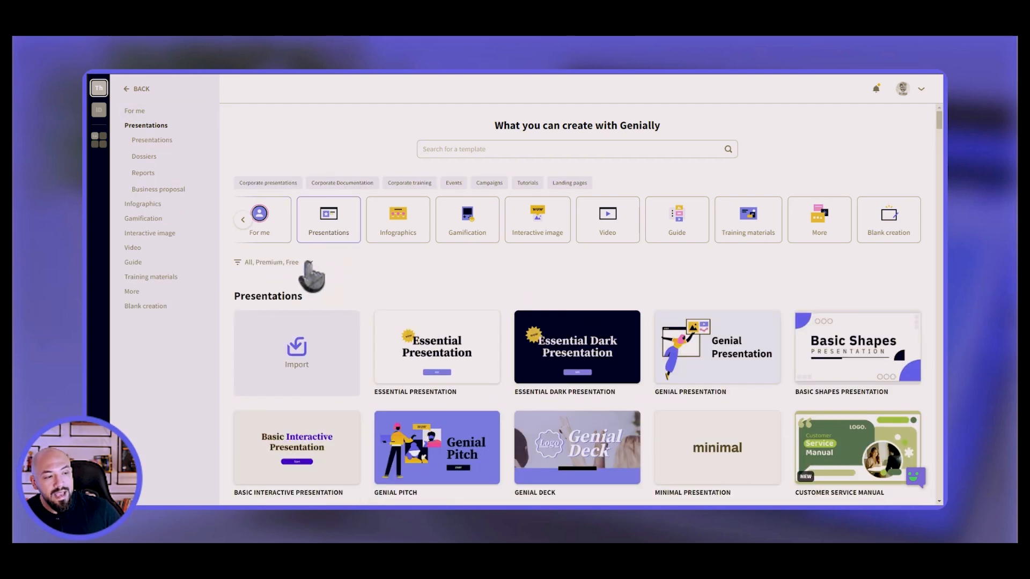
left_click(310, 265)
left_click(307, 277)
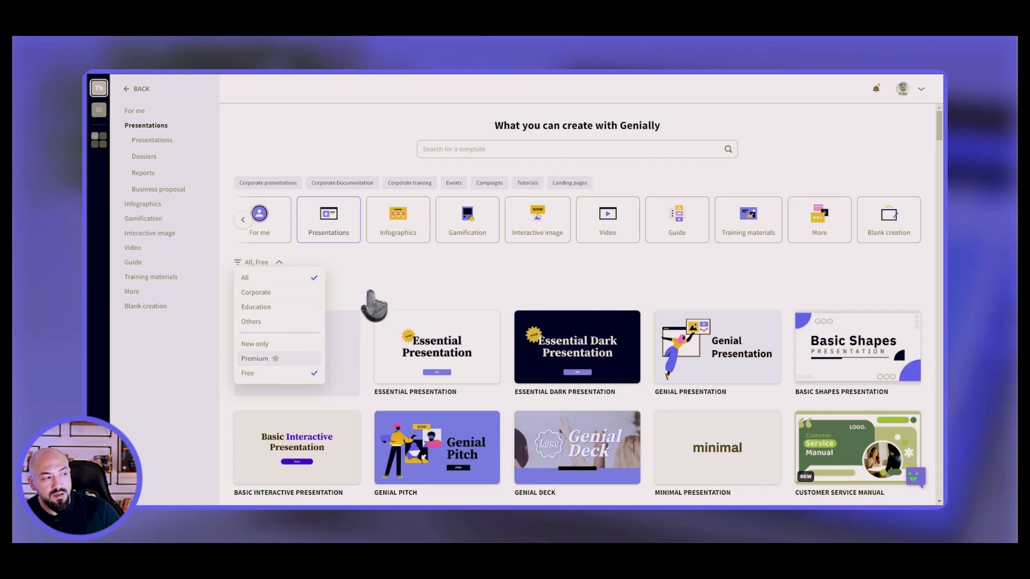
left_click(374, 304)
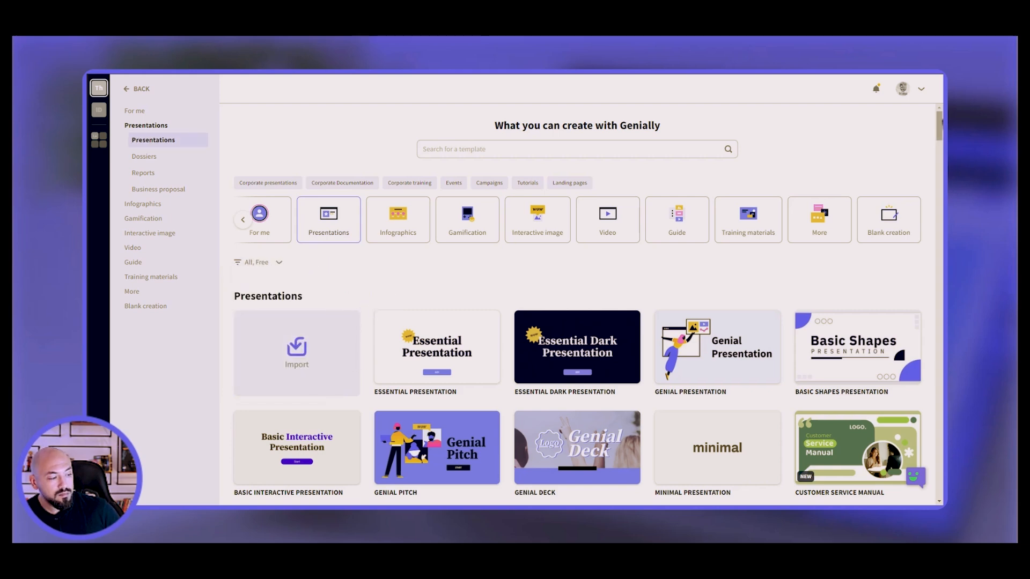
scroll(908, 143, "down", 4)
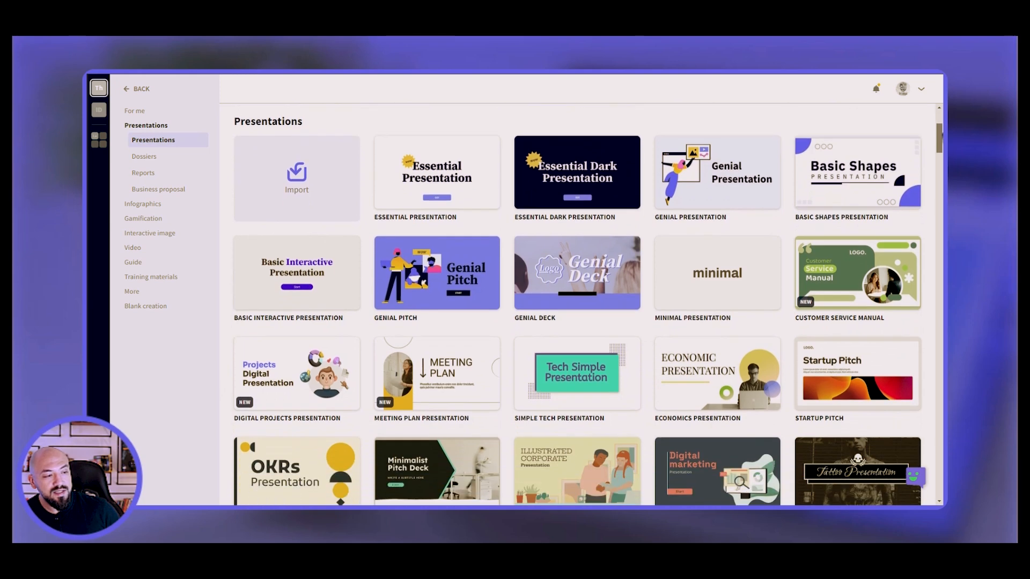
left_click(432, 154)
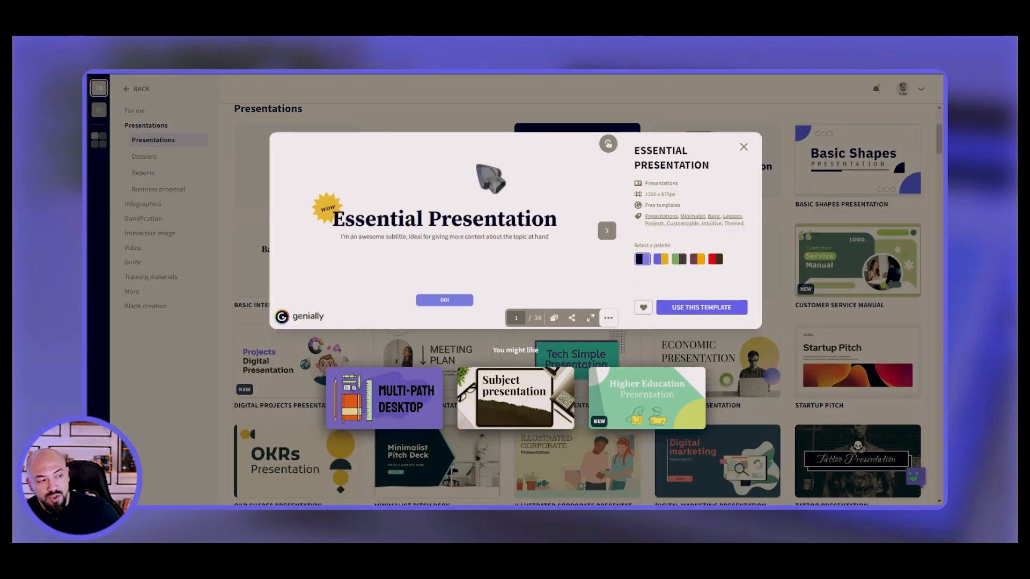
Try the template's colour palettes and settle on the red palette.
left_click(661, 259)
left_click(678, 259)
left_click(697, 259)
left_click(715, 260)
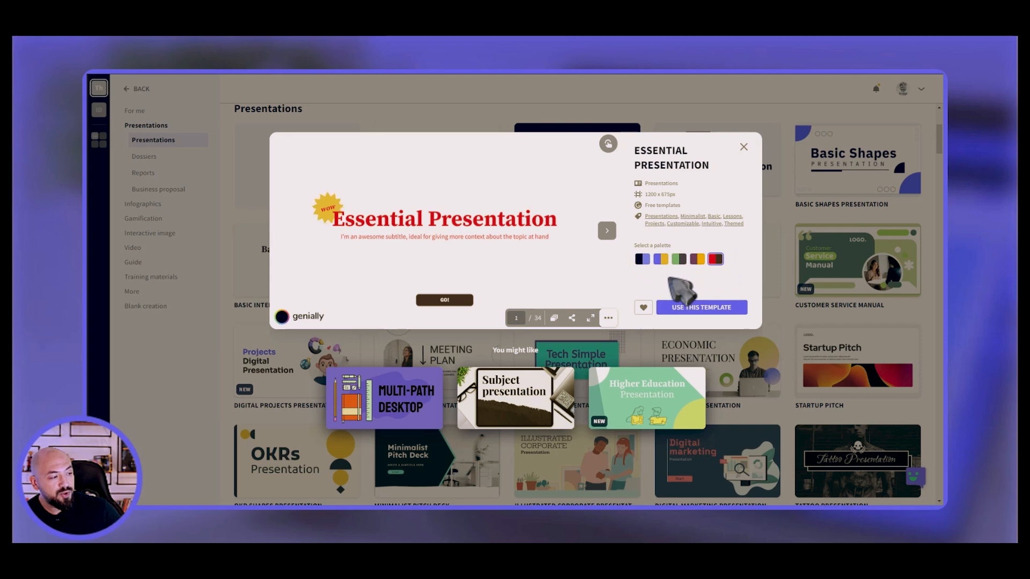
Review the page overview, then page through Summary and Index to the Use an image slide.
left_click(554, 318)
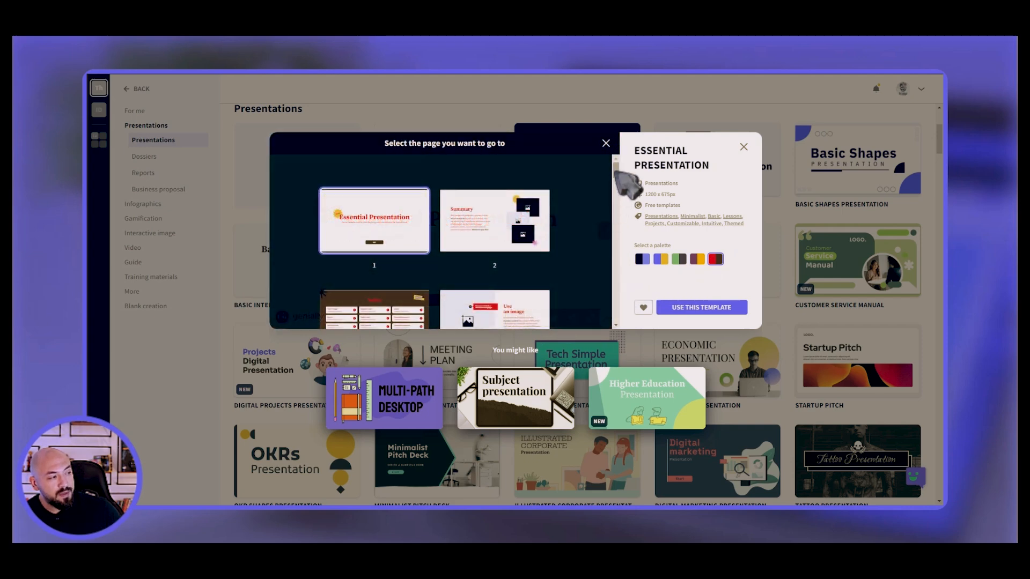
left_click_drag(618, 179, 620, 225)
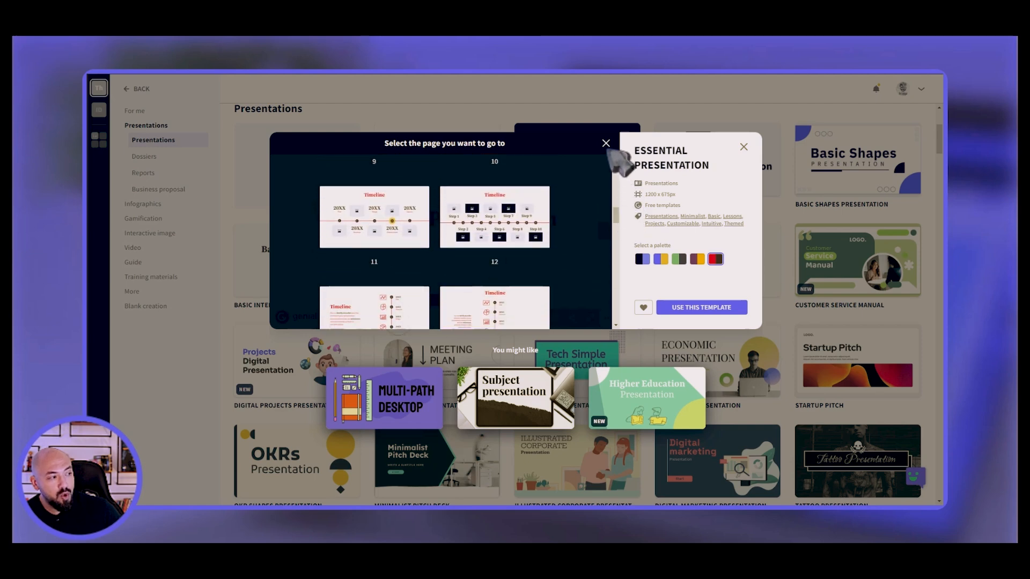
left_click(605, 144)
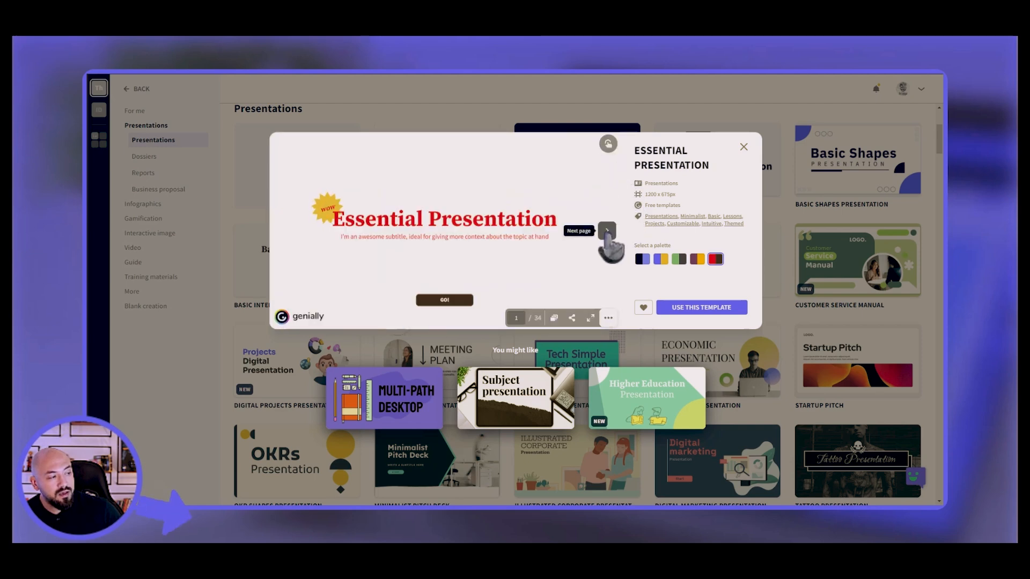
left_click(607, 232)
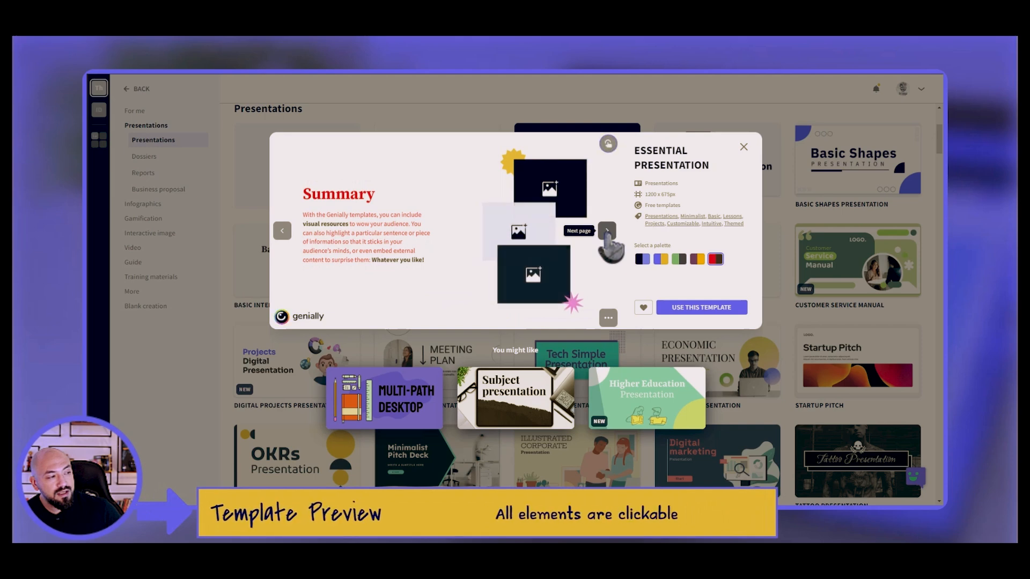
left_click(607, 234)
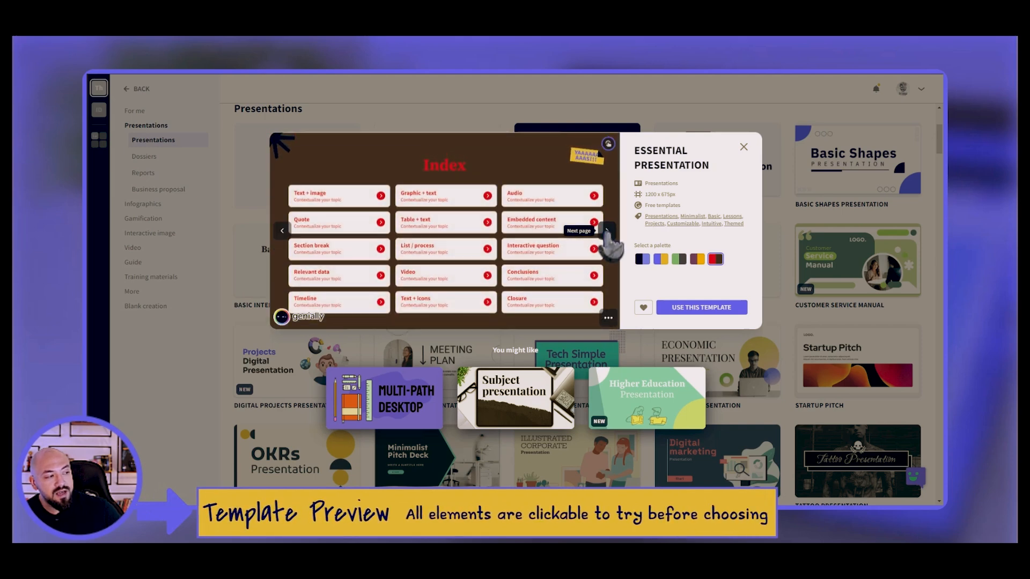
left_click(607, 234)
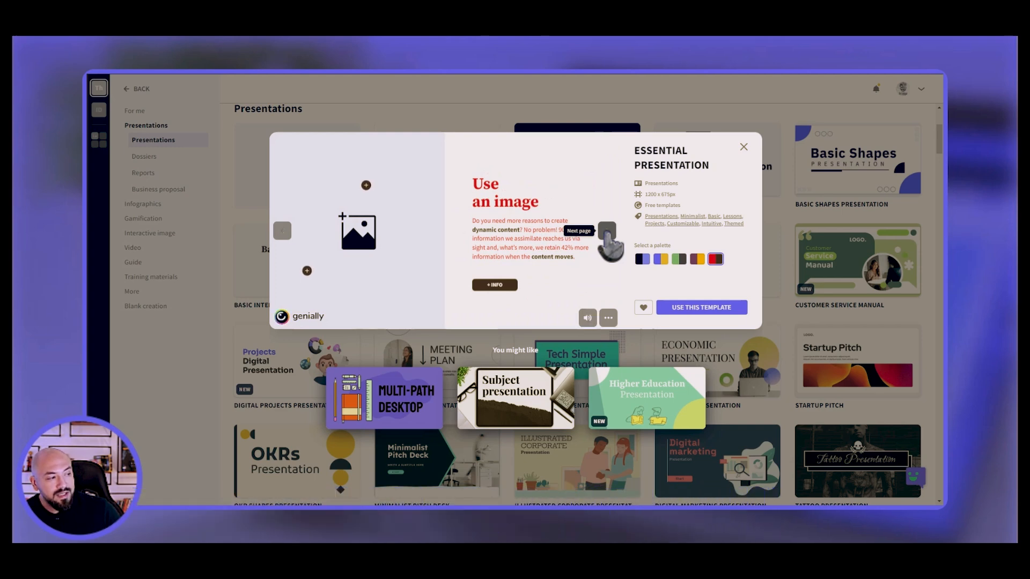
left_click(607, 234)
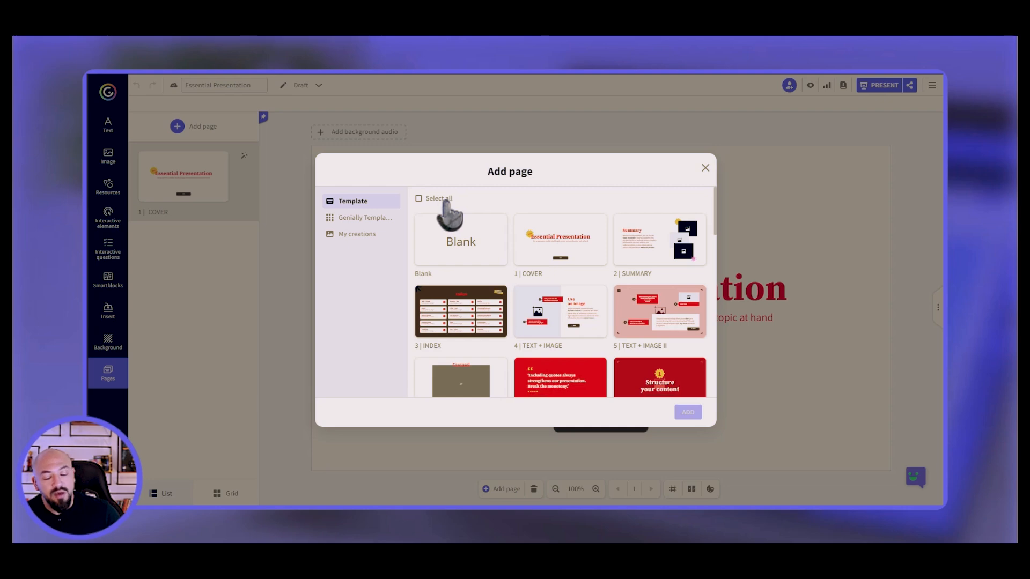
Pick Cover, Summary, Index, the three Text + Image, Quote and Section Break pages individually.
left_click(589, 263)
left_click(665, 260)
left_click(472, 307)
left_click(552, 318)
left_click(664, 319)
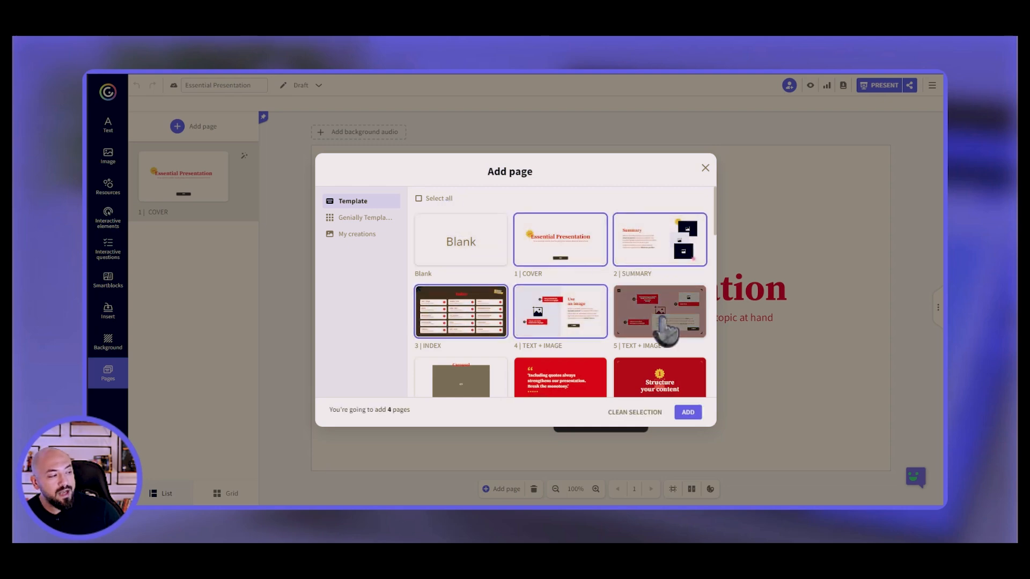
scroll(660, 268, "down", 3)
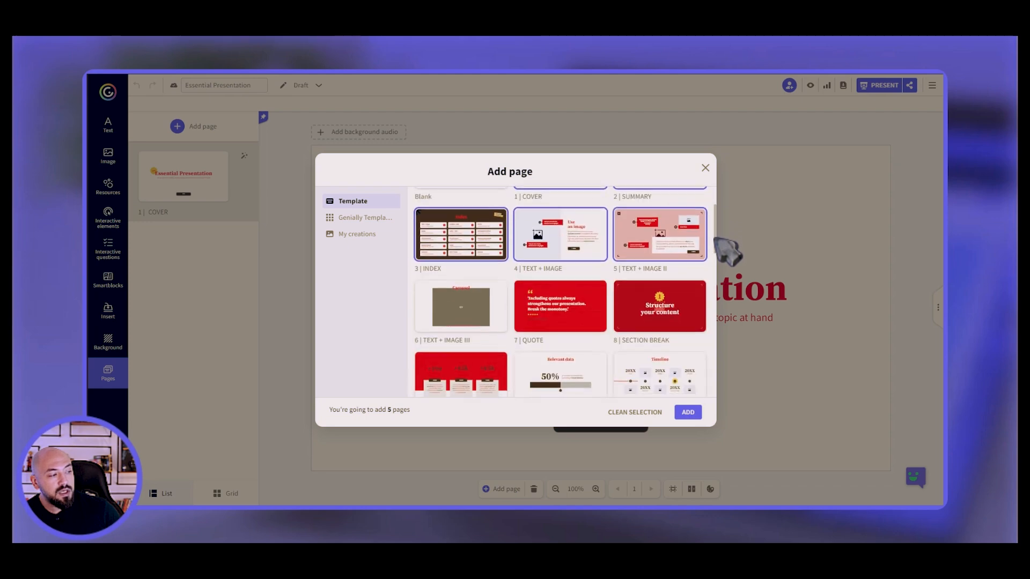
left_click(467, 270)
left_click(561, 272)
left_click(662, 276)
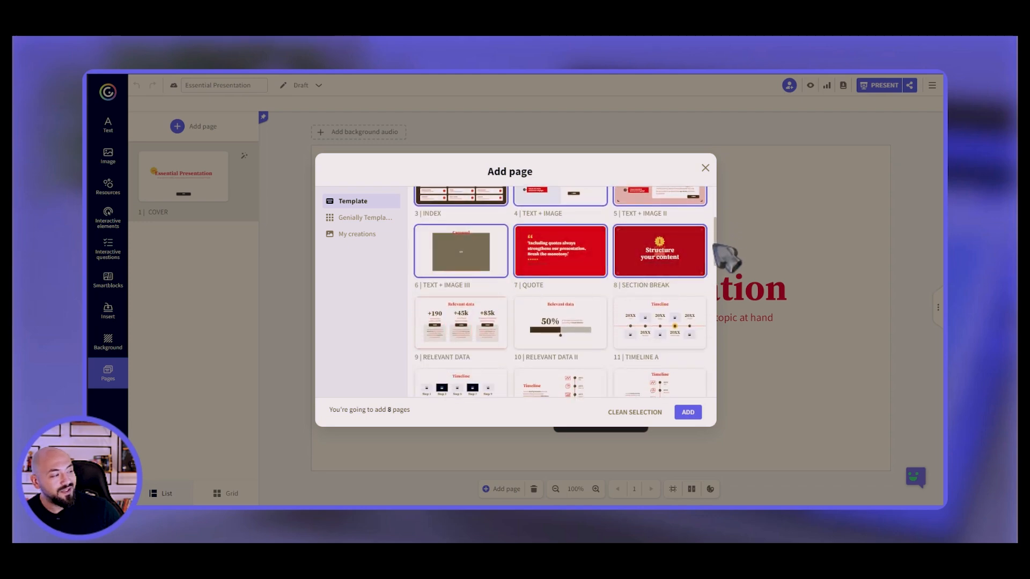
Select all 35 template pages and add them to the presentation.
scroll(715, 204, "up", 3)
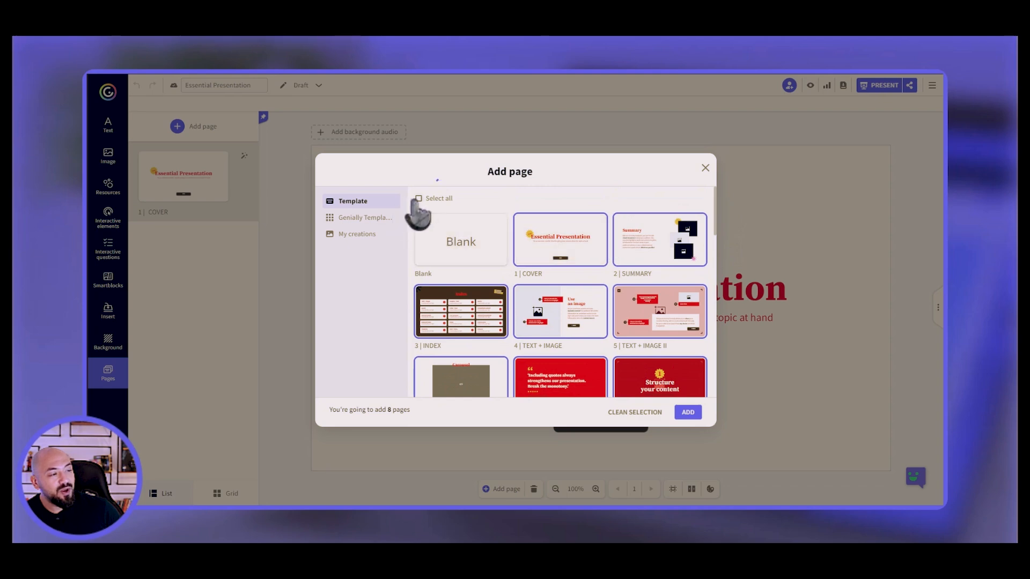
left_click(435, 200)
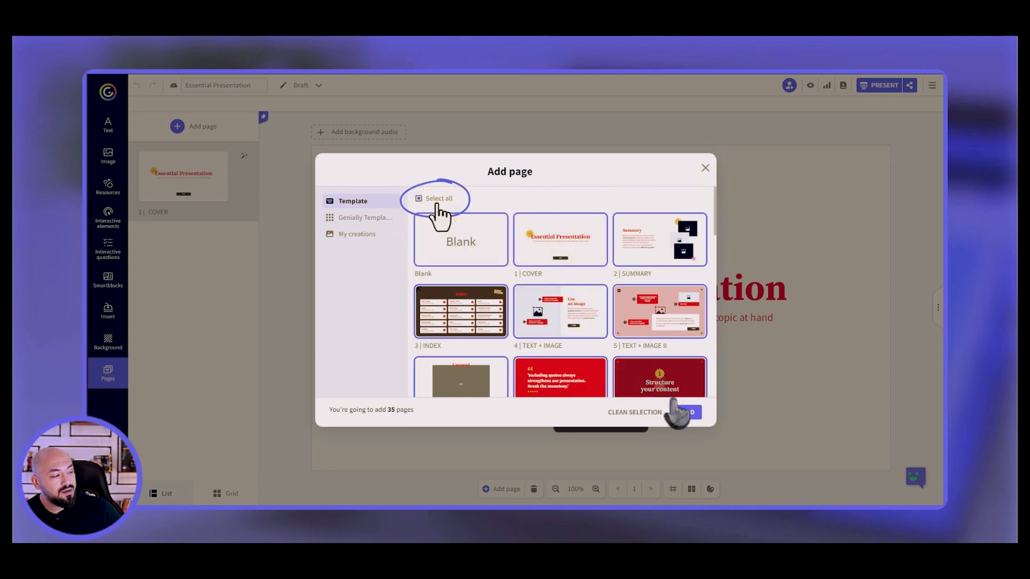
left_click(689, 412)
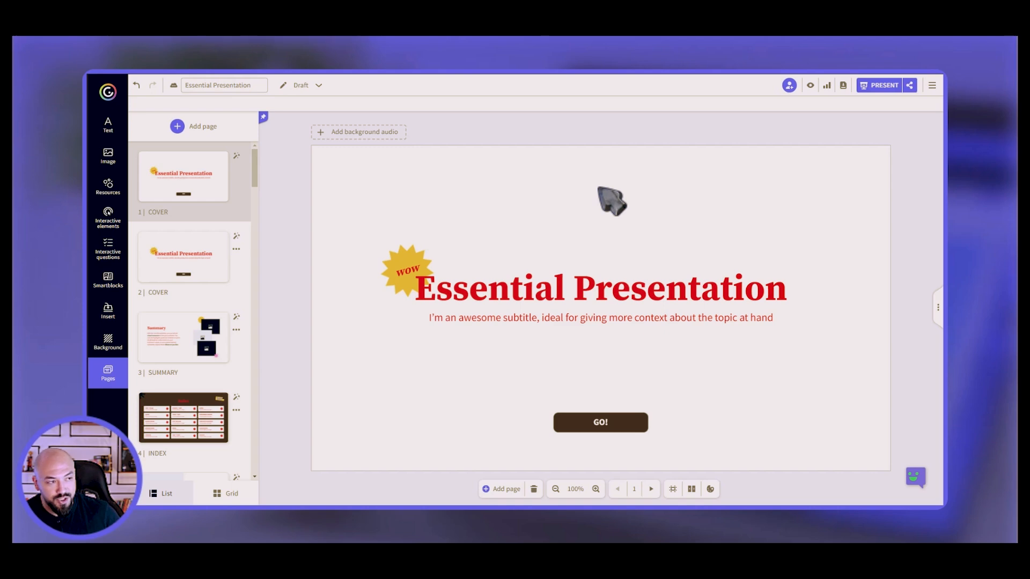
Undo the duplicate cover, then place the 'An awesome title' heading block near the cover's top.
key("ctrl+z")
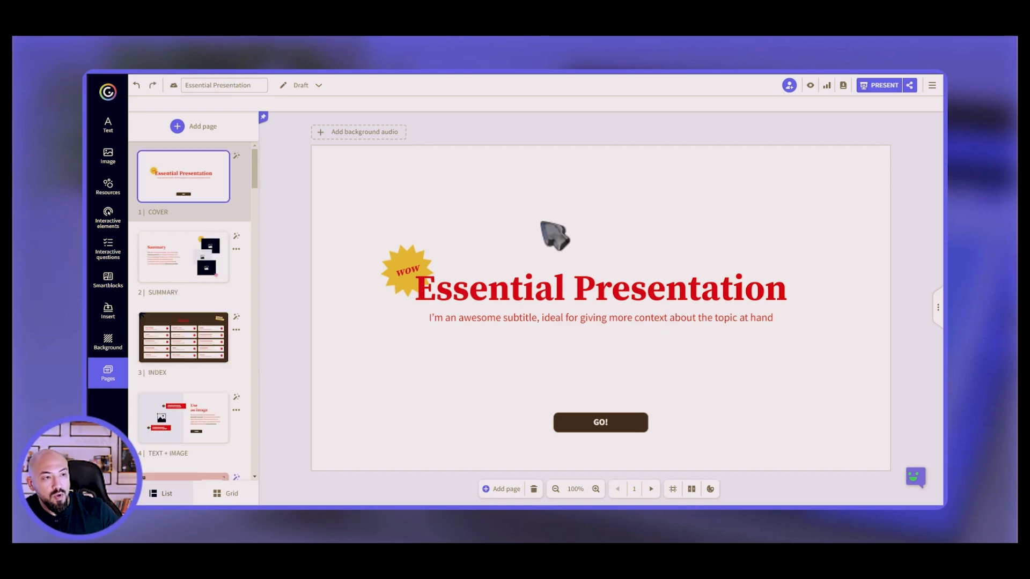
left_click(109, 127)
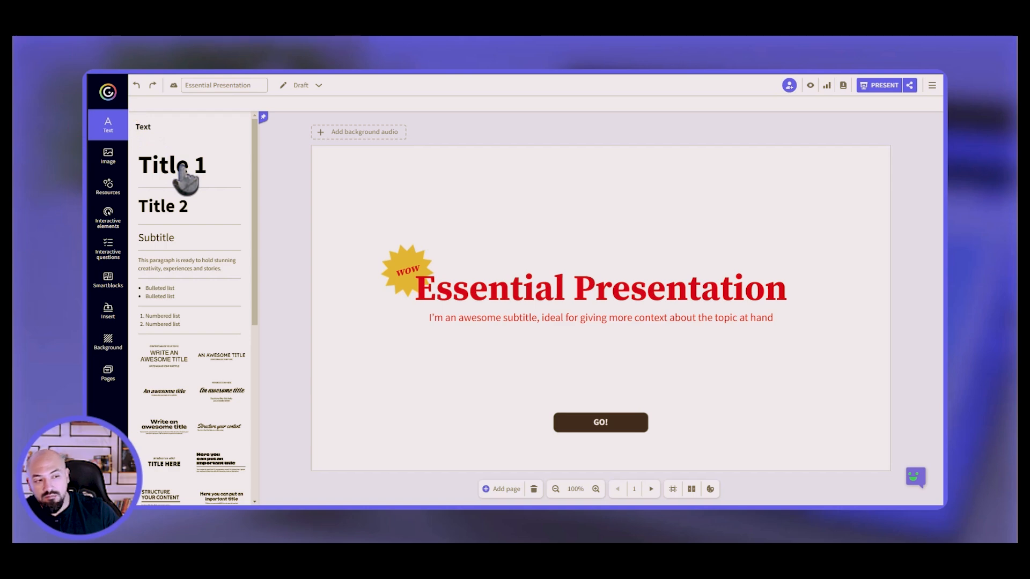
left_click_drag(255, 205, 257, 266)
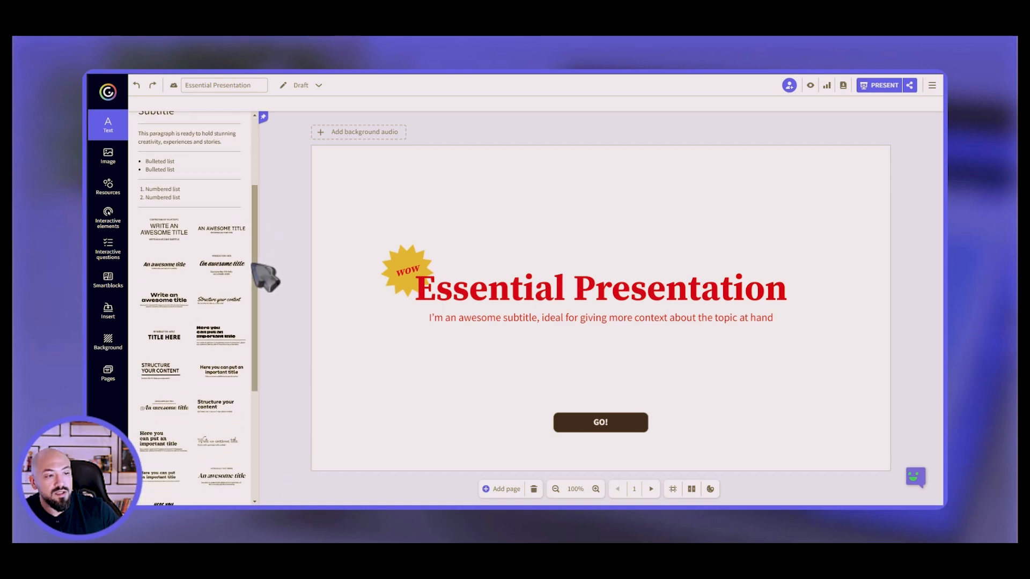
left_click(218, 267)
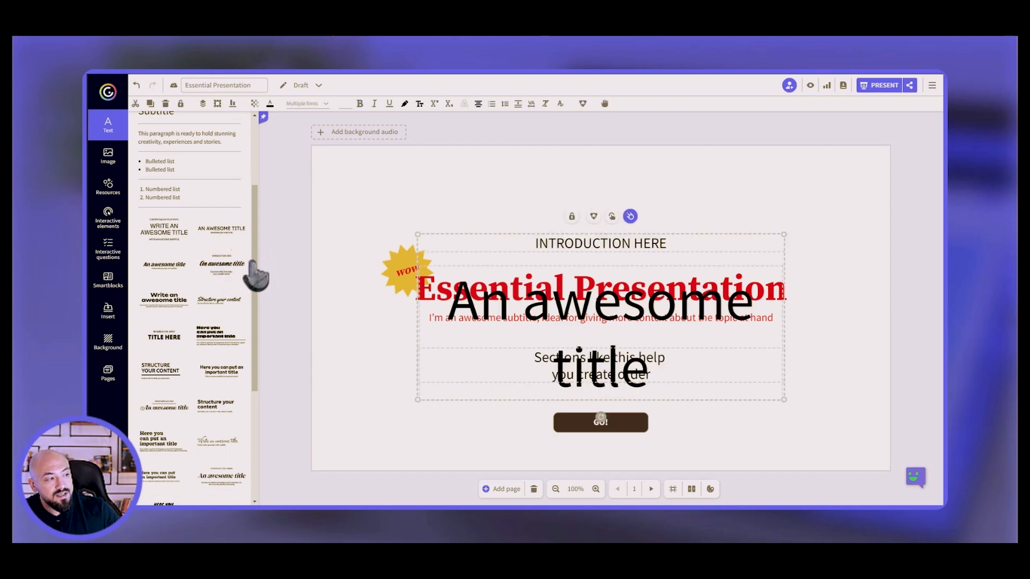
left_click_drag(614, 307, 608, 233)
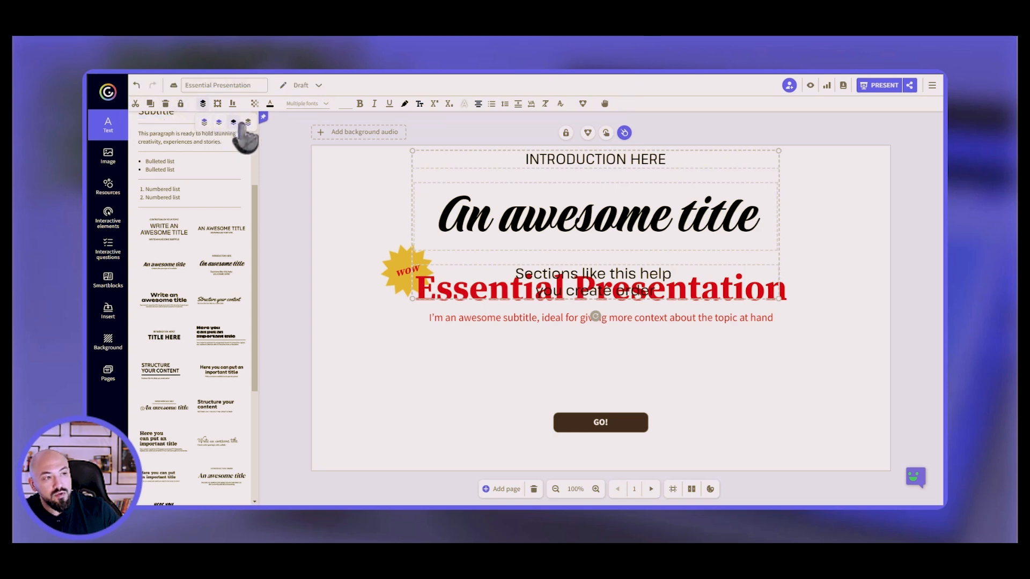
Position the title group at the left edge, centred vertically, checking alignment and transparency options.
left_click(217, 103)
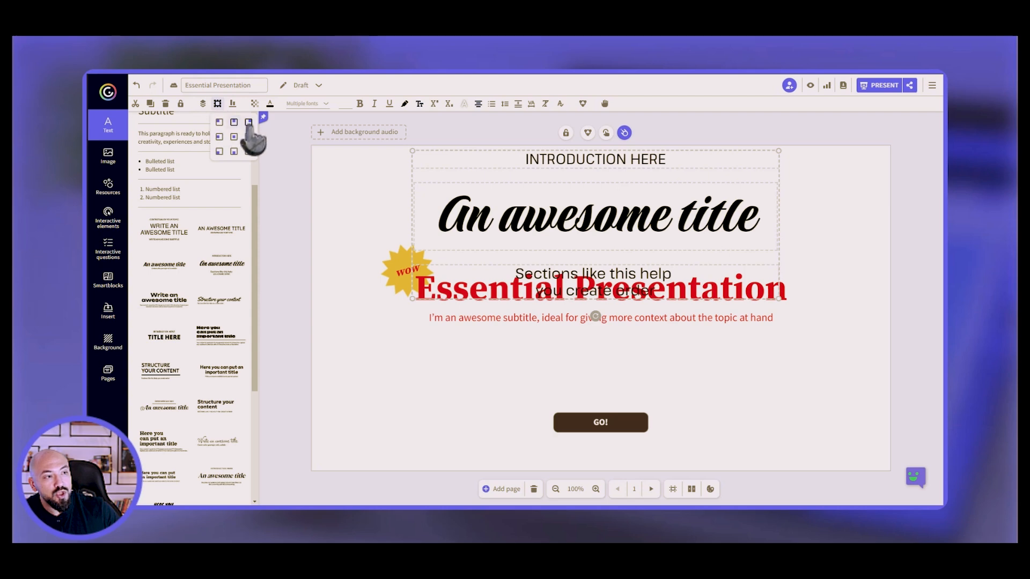
left_click(248, 124)
left_click(219, 137)
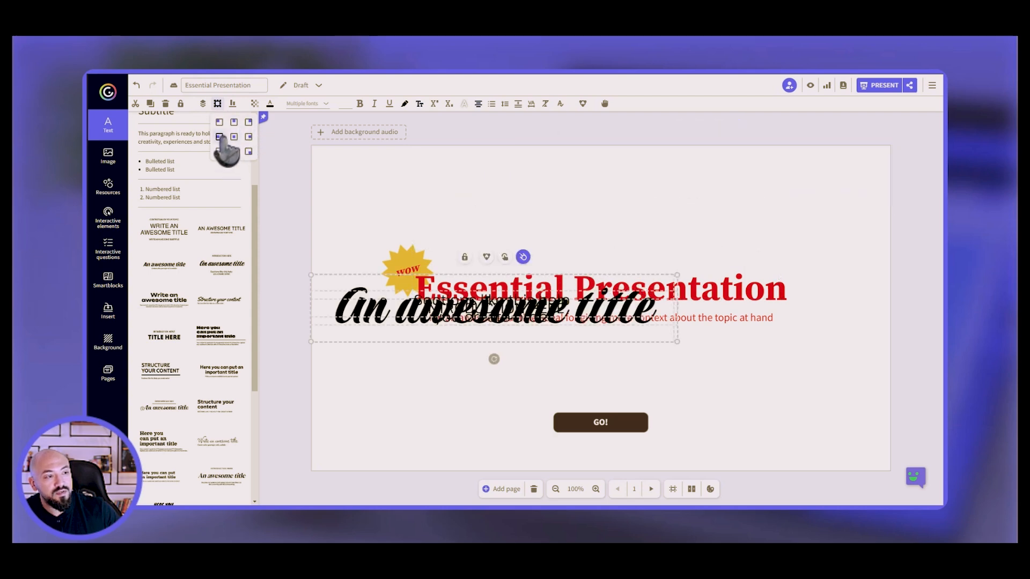
left_click(232, 104)
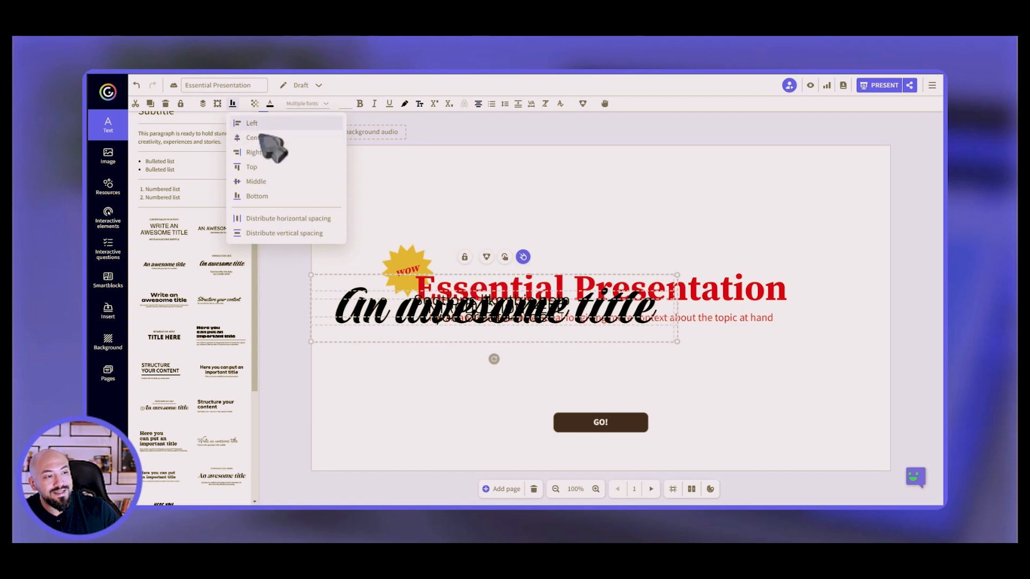
left_click(254, 103)
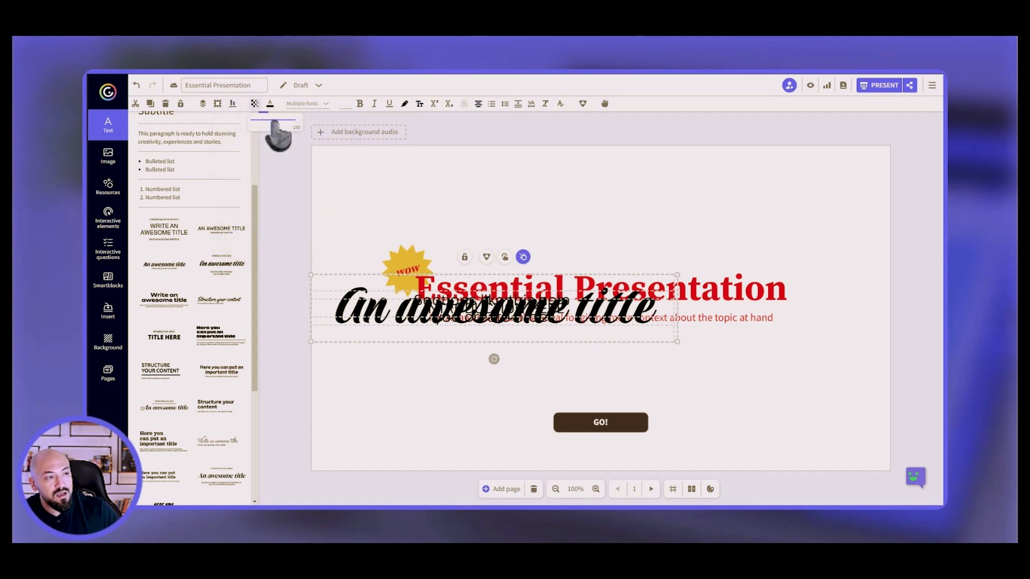
Browse the font list and make the selected title texts bold.
left_click(316, 104)
left_click_drag(301, 155, 300, 176)
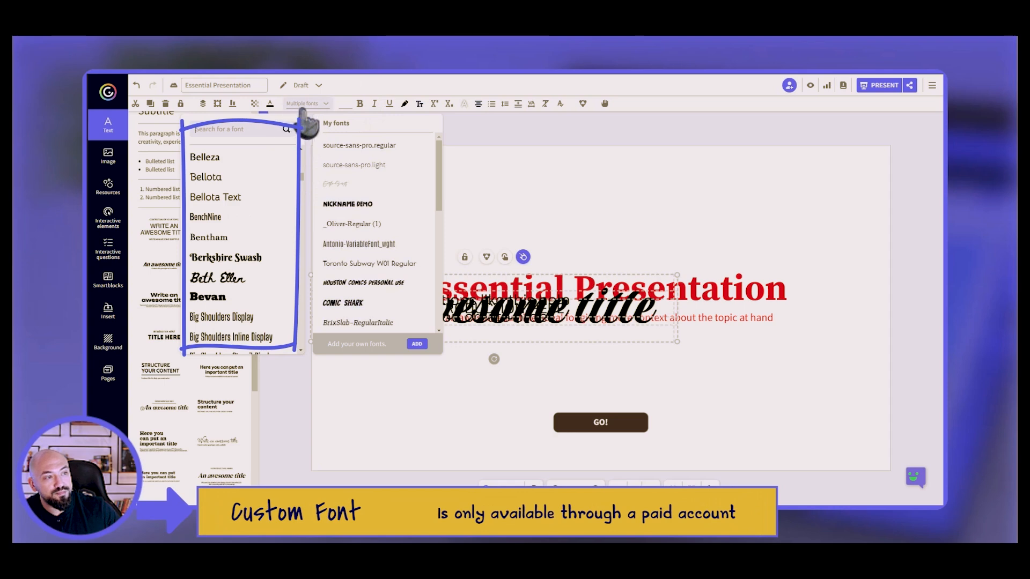
left_click(360, 105)
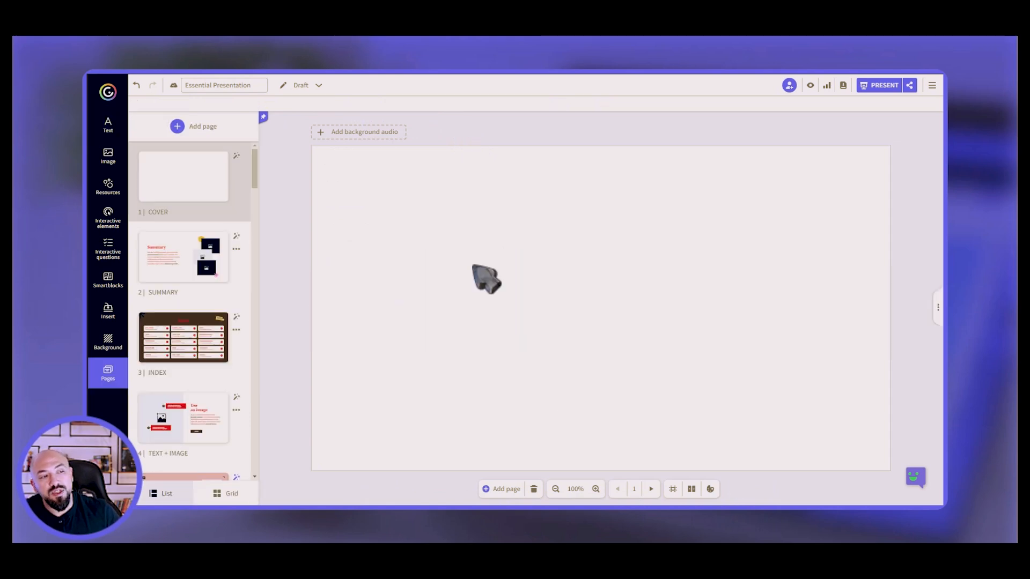
Search the stock image library for 'communication' photos.
left_click(110, 157)
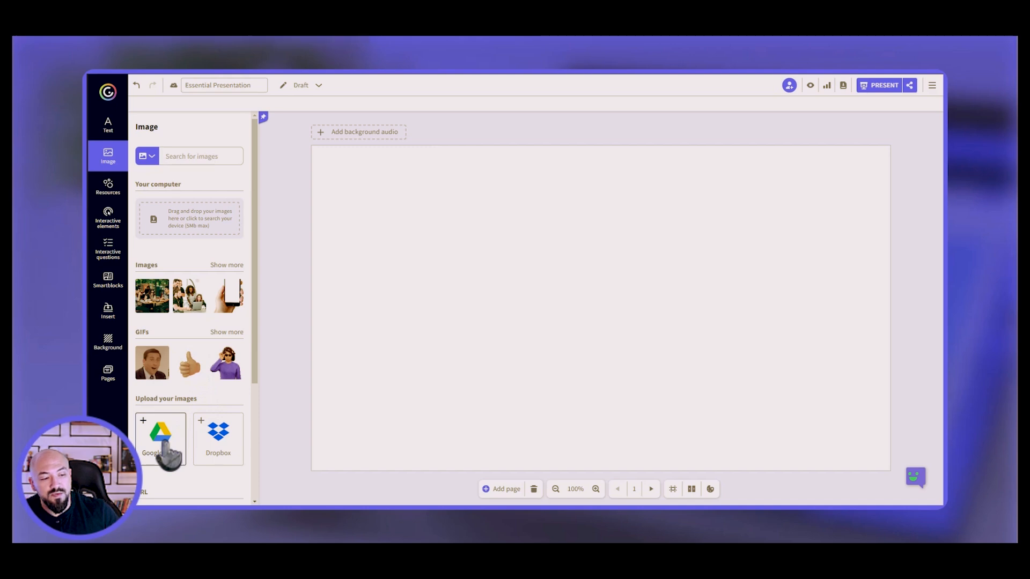
left_click_drag(251, 387, 251, 470)
left_click_drag(254, 387, 260, 297)
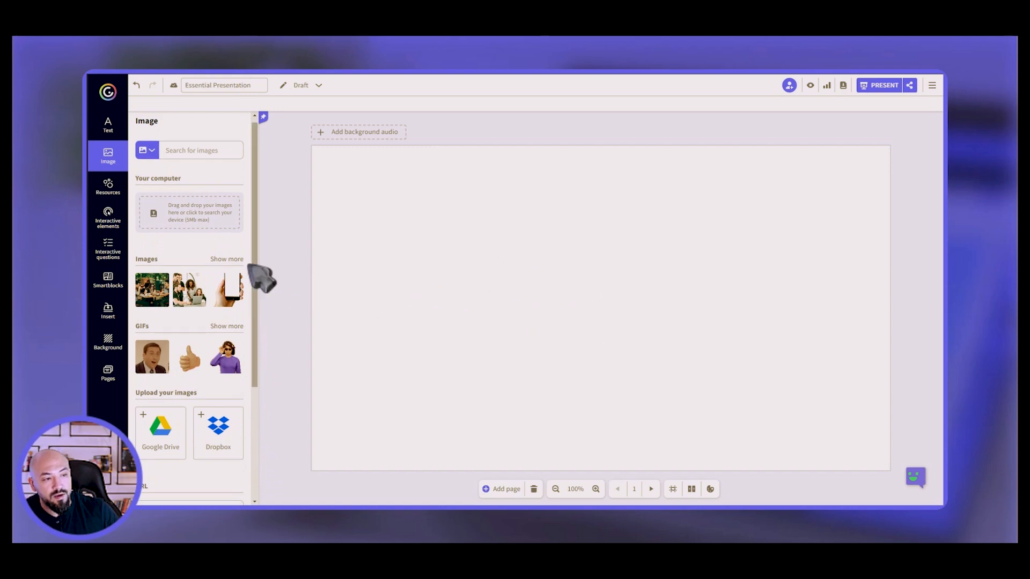
left_click(230, 259)
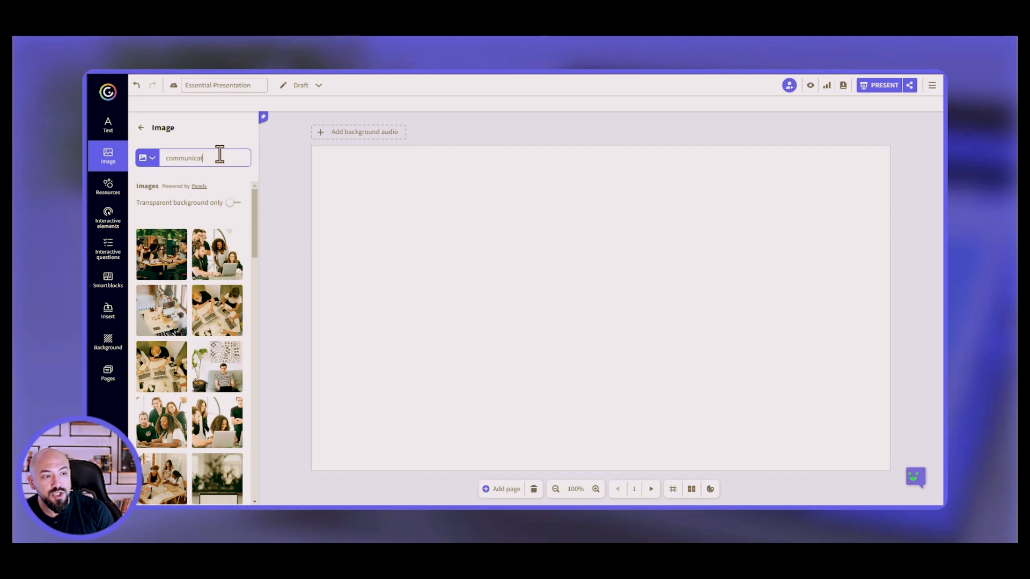
type("ion")
key("Return")
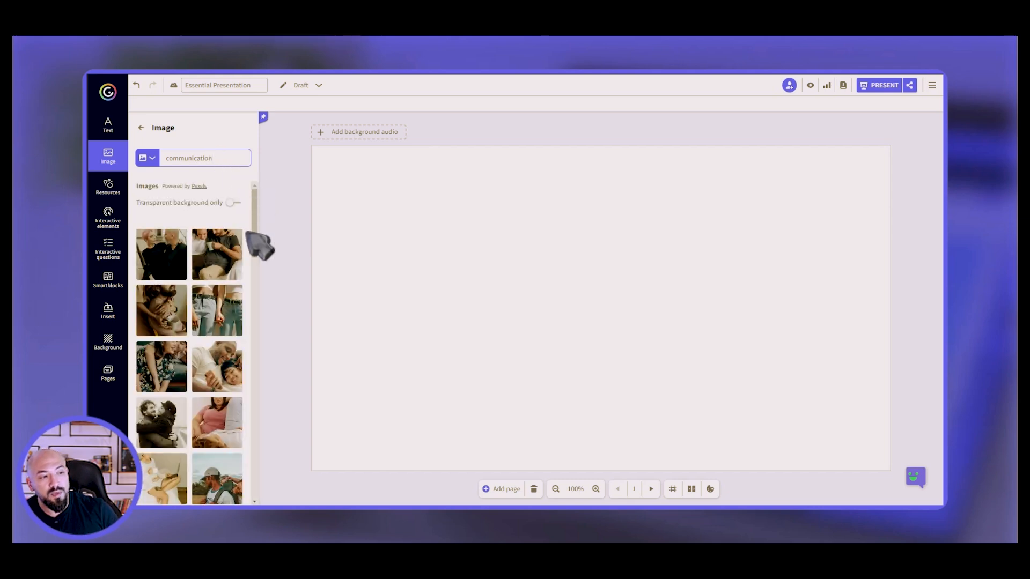
Drop the first communication photo on the page, nudge it lower, then delete it.
mouse_move(256, 223)
left_mouse_down()
mouse_move(255, 277)
mouse_move(256, 206)
left_mouse_up()
left_click_drag(154, 261, 471, 263)
left_click_drag(536, 311, 534, 331)
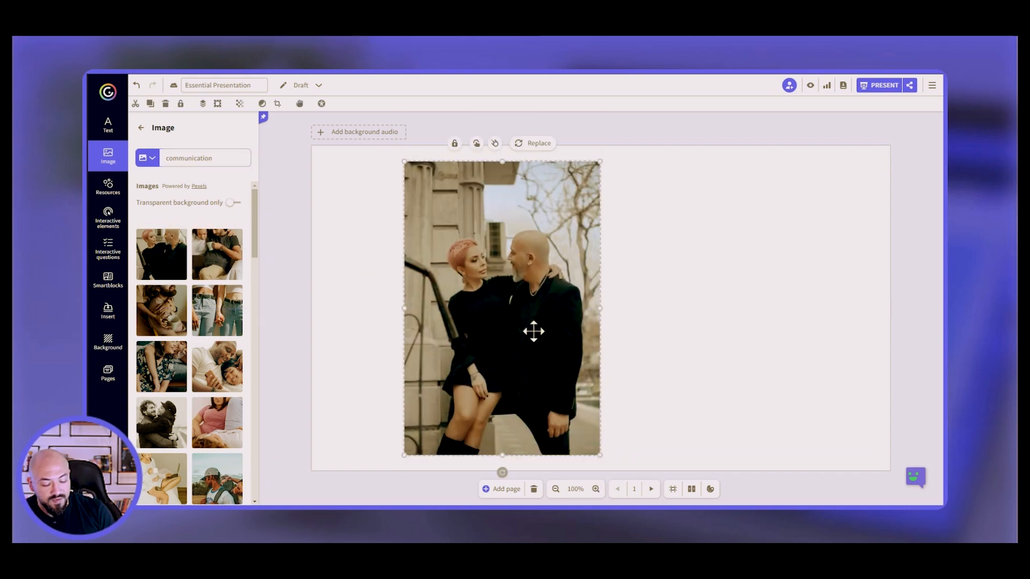
key("Delete")
left_click(114, 193)
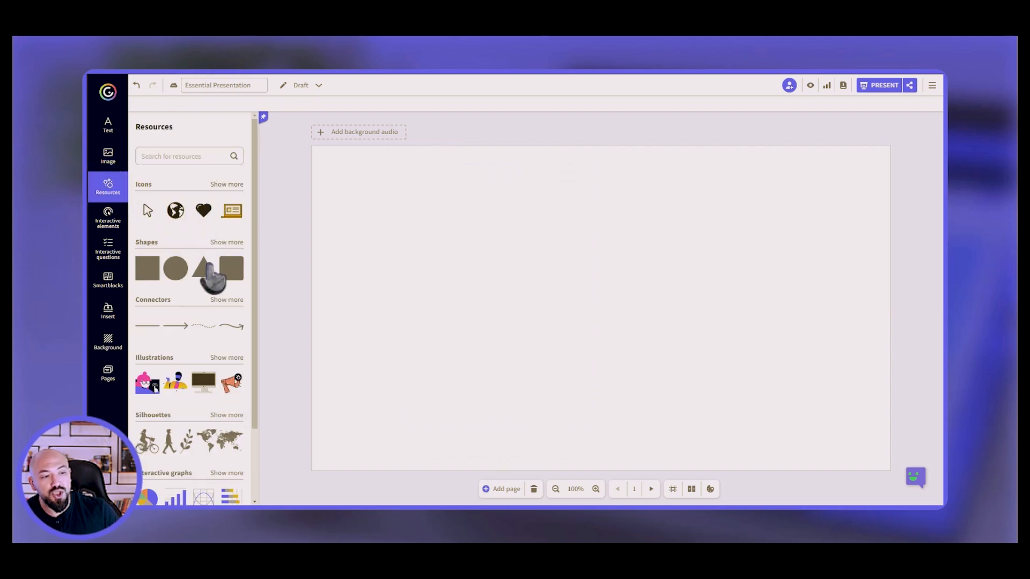
Drag the standing woman from Illustrations onto the page, enlarge it and move it higher.
left_click_drag(253, 310, 252, 384)
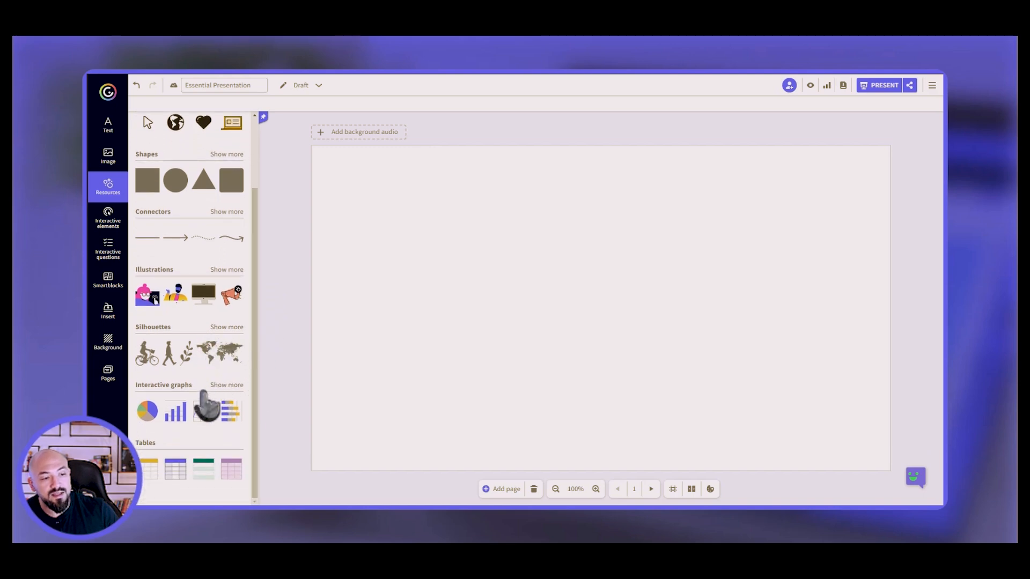
left_click(235, 270)
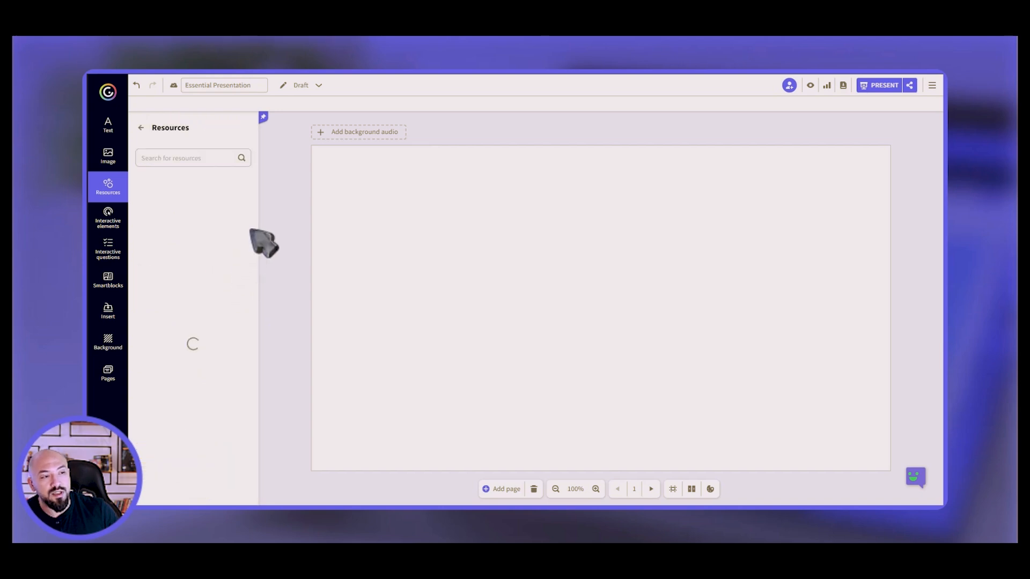
left_click_drag(255, 230, 260, 483)
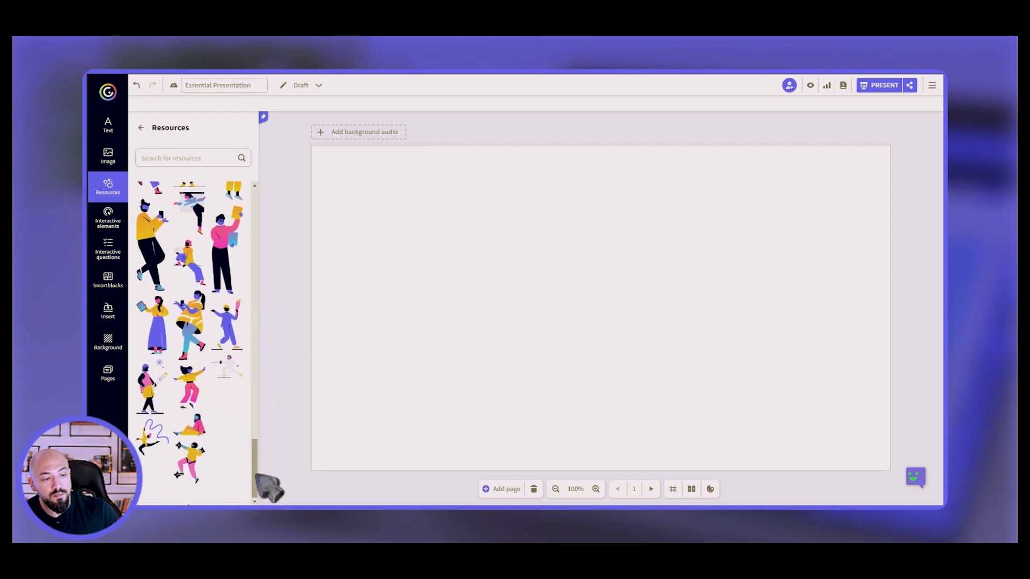
left_click_drag(255, 349, 268, 499)
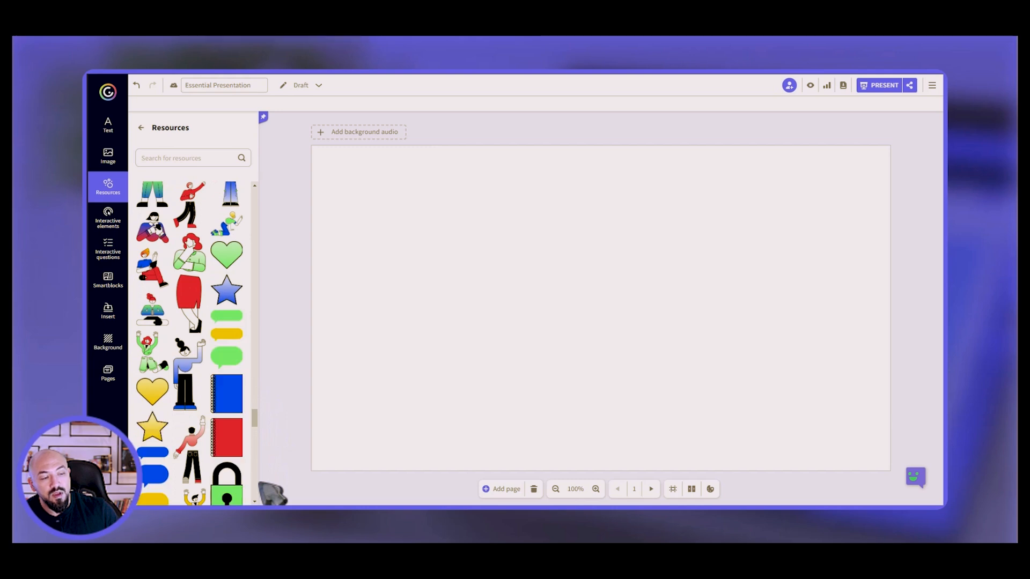
scroll(255, 438, "down", 2)
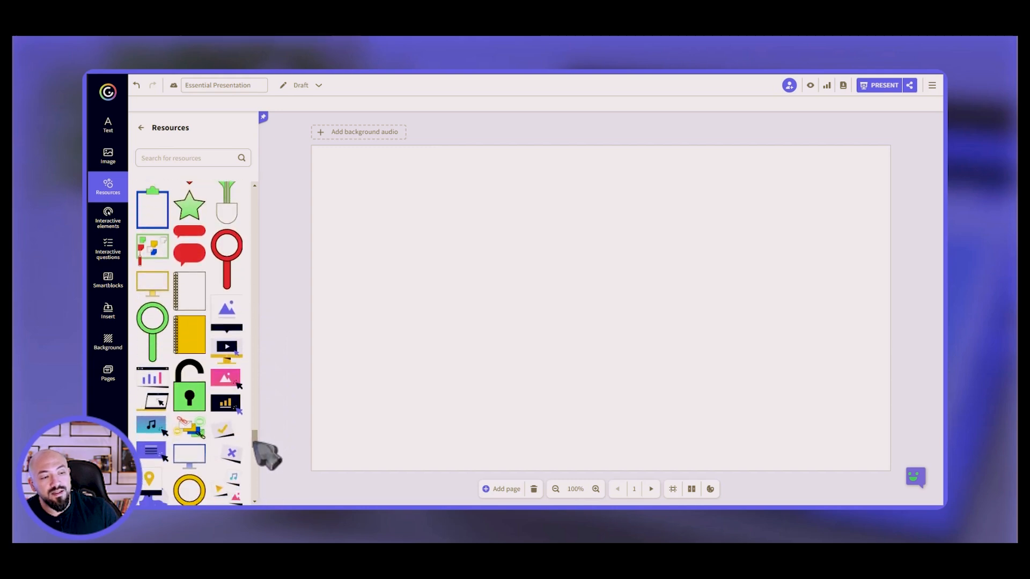
left_click_drag(261, 448, 264, 474)
left_click_drag(226, 327, 456, 341)
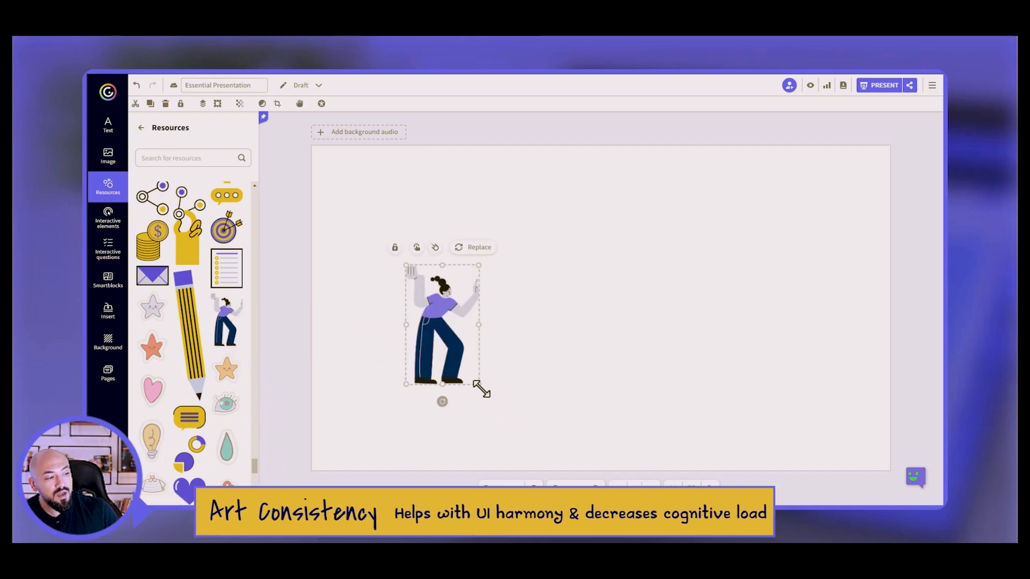
left_click_drag(483, 396, 517, 450)
left_click_drag(435, 335, 435, 267)
Insert a pie chart from Interactive graphs beside the woman illustration.
left_click(108, 185)
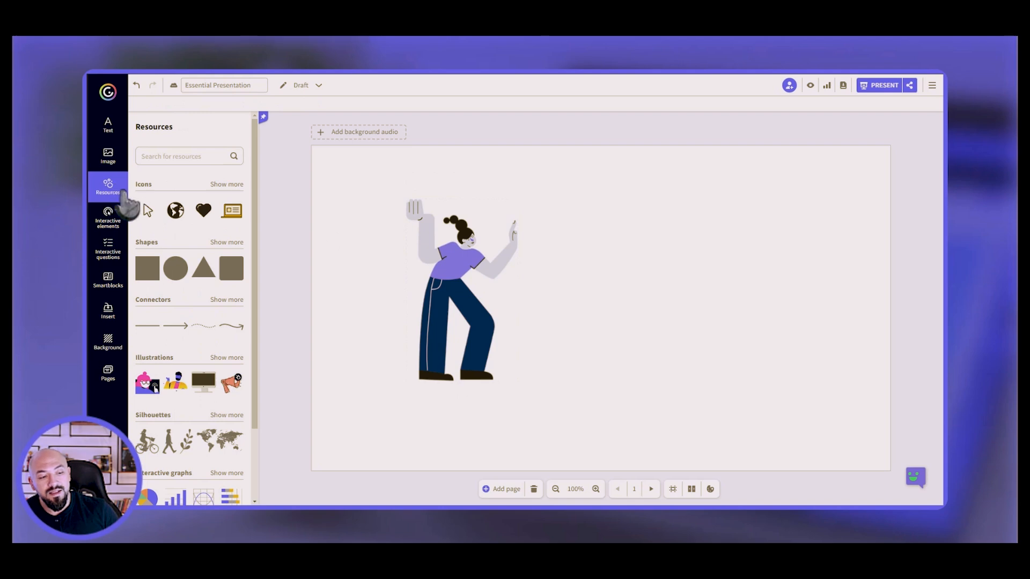
scroll(260, 300, "down", 3)
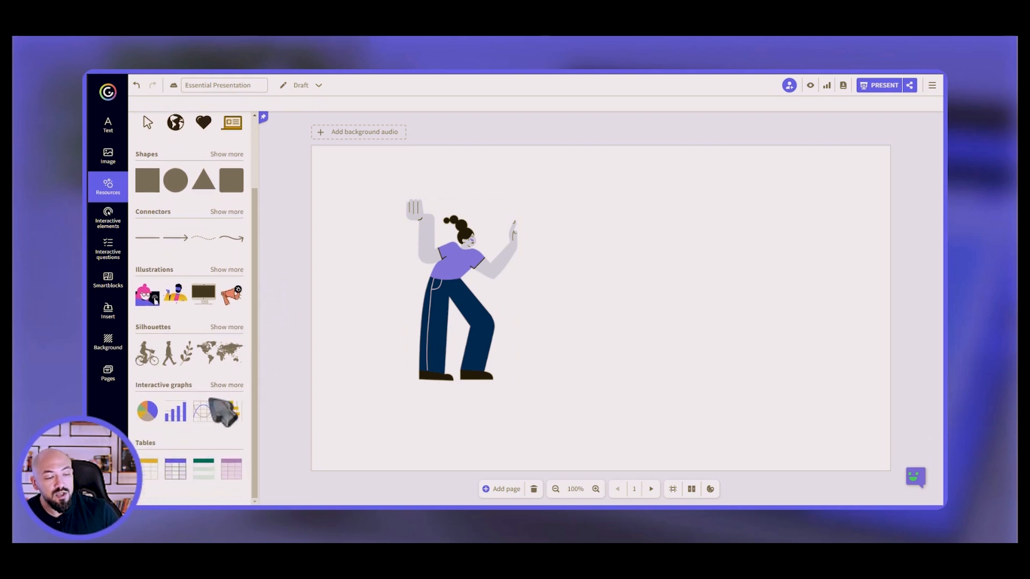
left_click(149, 414)
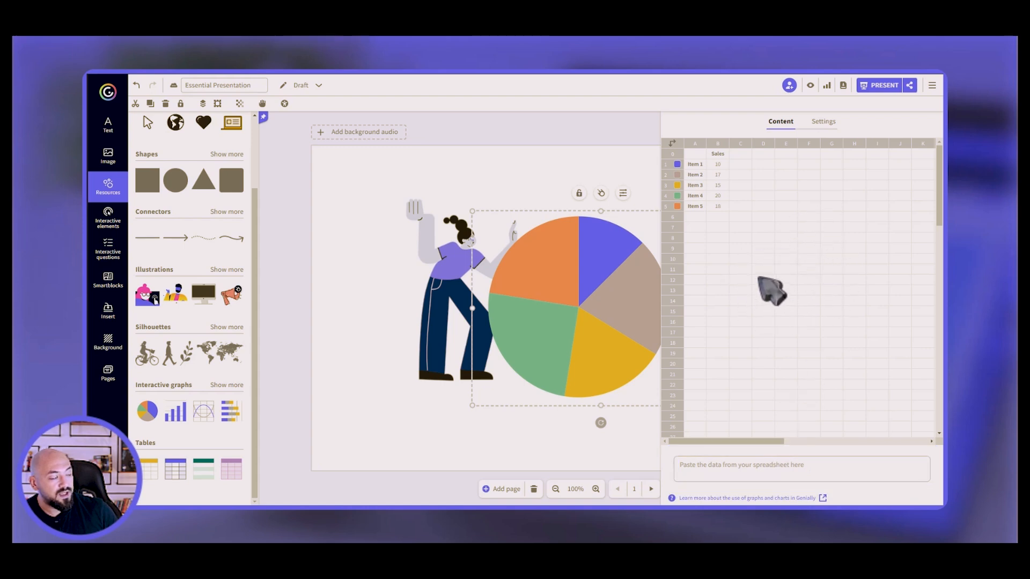
Change Item 5's sales value in cell B5 from 18 to 20.
left_click(721, 164)
left_click(722, 176)
left_click(722, 186)
left_click(722, 196)
left_click(722, 206)
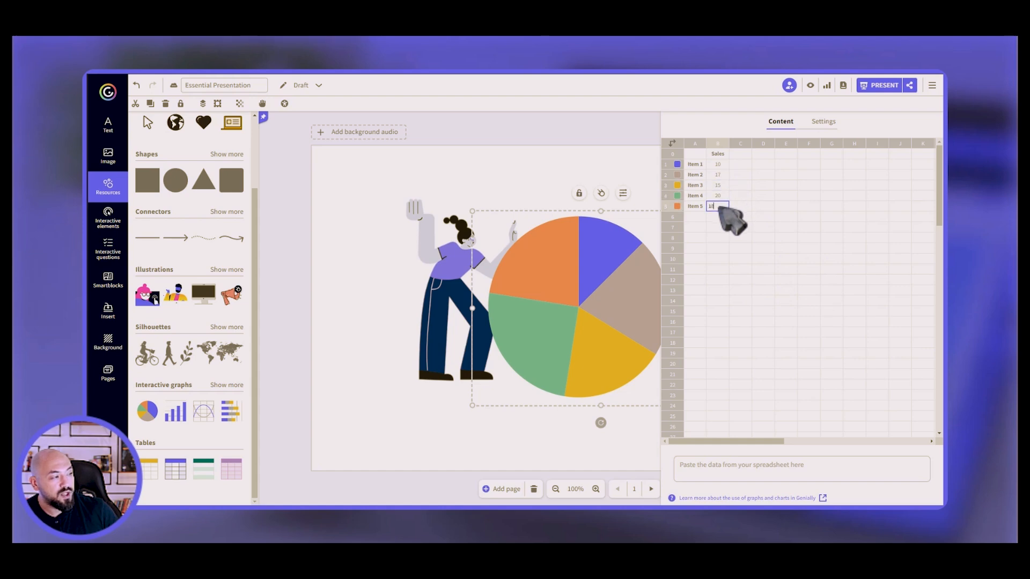
key("BackSpace")
key("BackSpace")
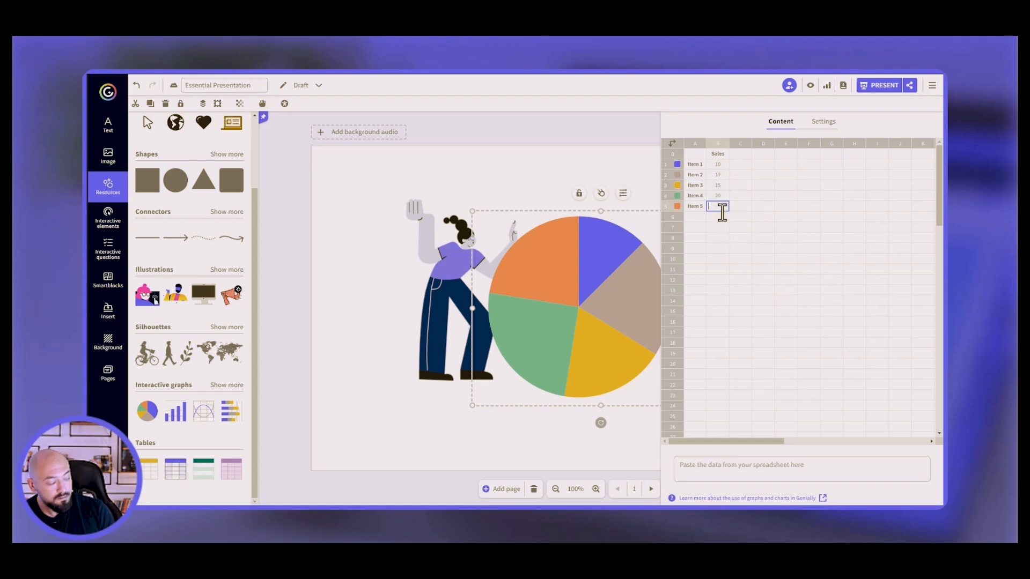
key("Return")
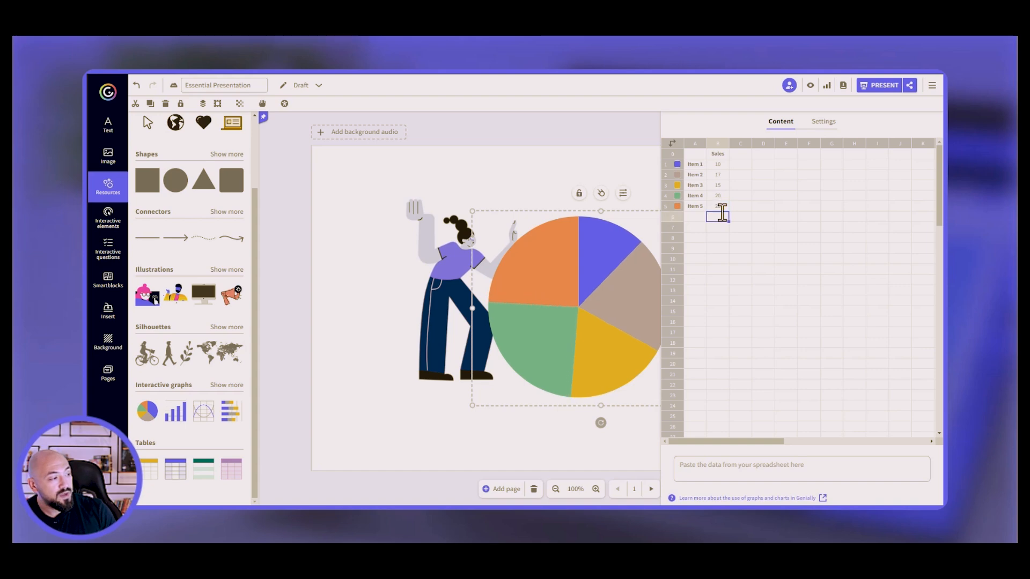
left_click(677, 165)
left_click(675, 176)
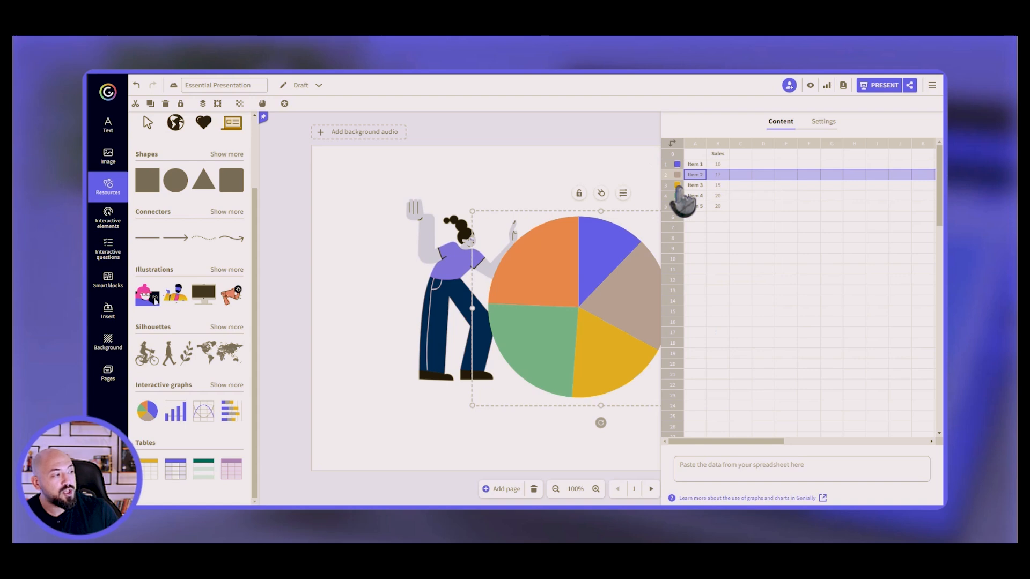
Apply the orange, yellow, grey, green and purple palette to the pie chart, keeping the legend on.
left_click(823, 122)
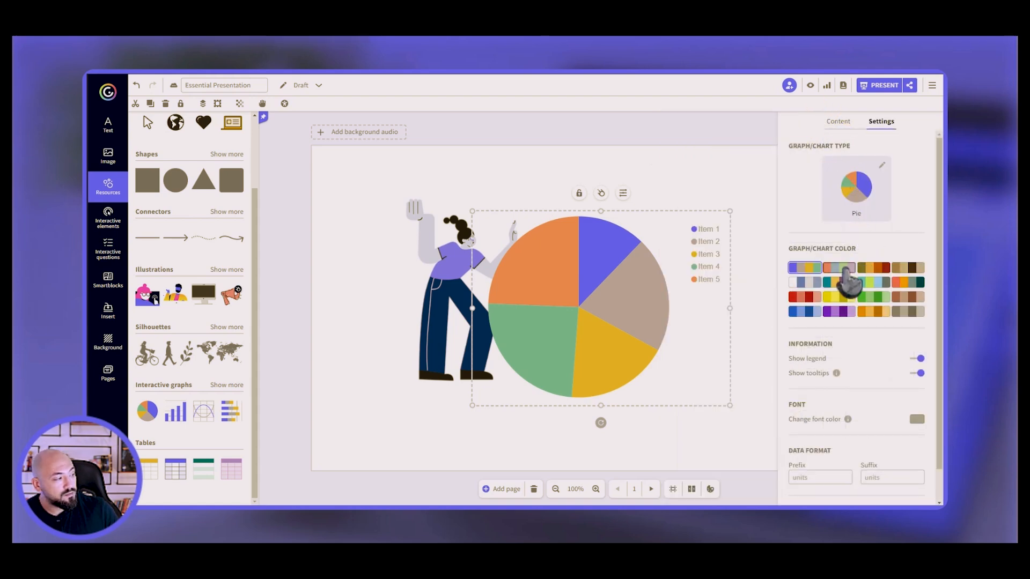
left_click(847, 270)
left_click(874, 268)
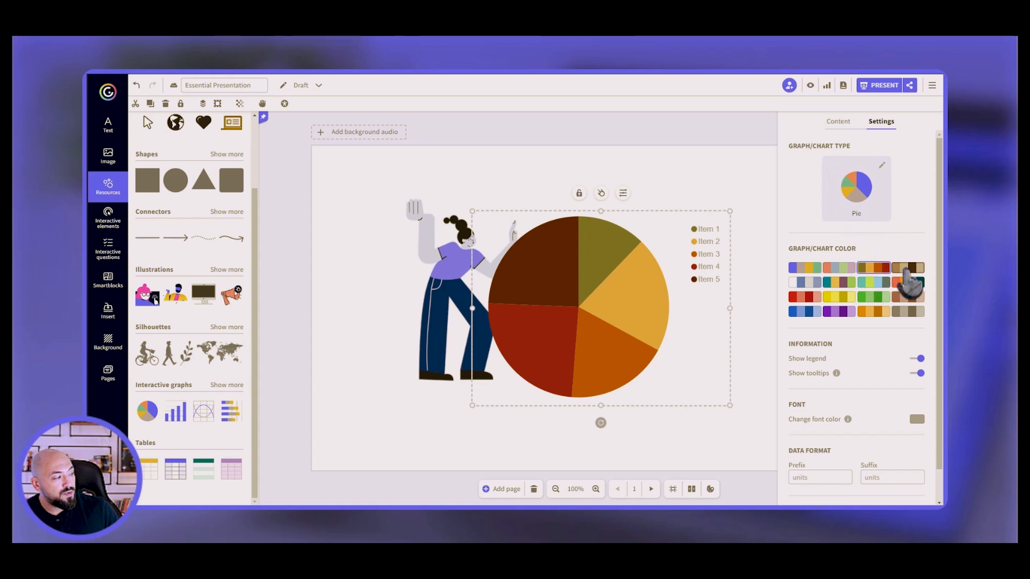
left_click(908, 268)
left_click(908, 282)
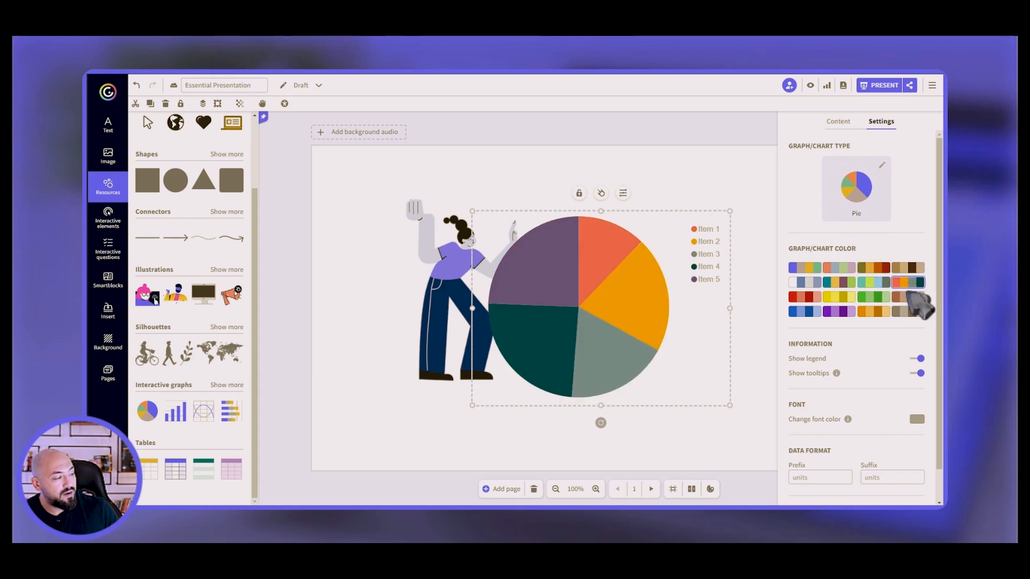
left_click(919, 358)
left_click(920, 358)
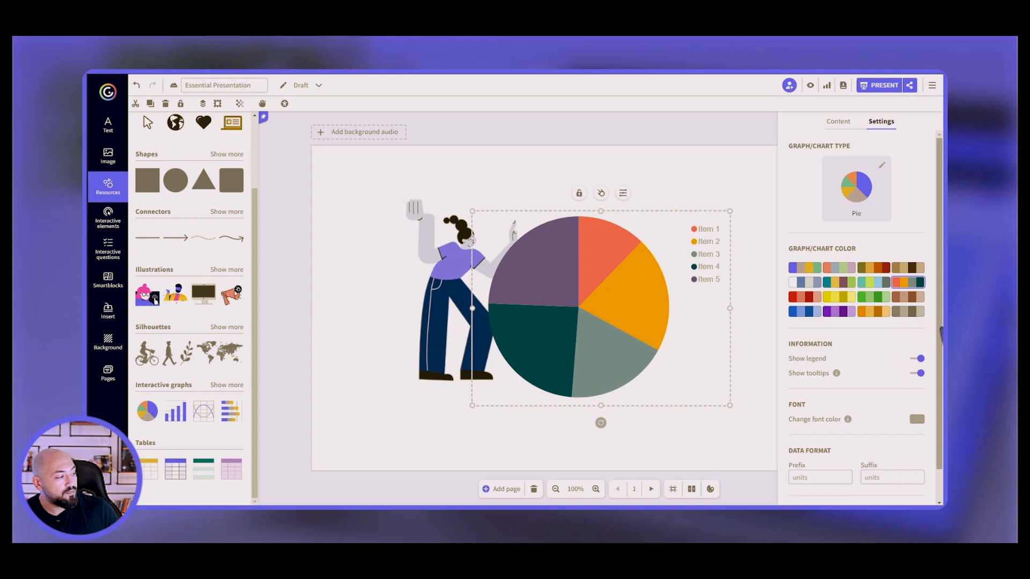
scroll(941, 335, "down", 1)
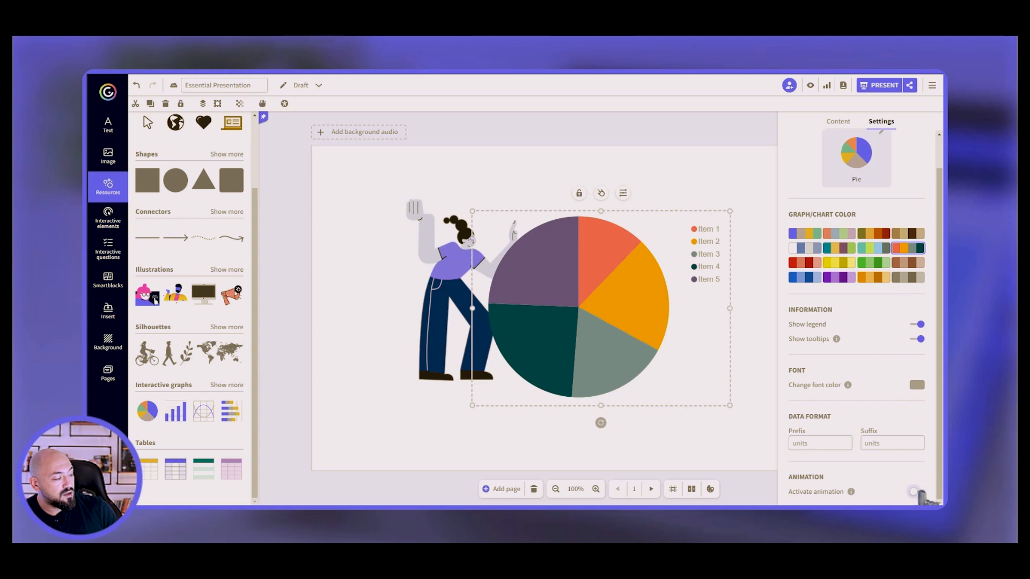
left_click_drag(939, 464, 939, 396)
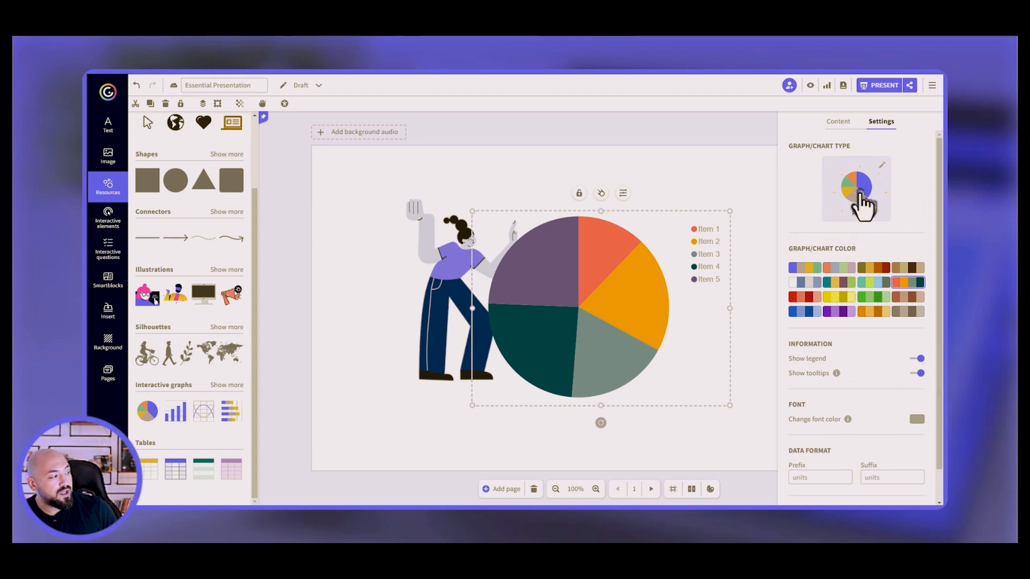
Switch the pie chart to a Radar chart and view its data table.
left_click(861, 207)
left_click_drag(940, 214, 942, 358)
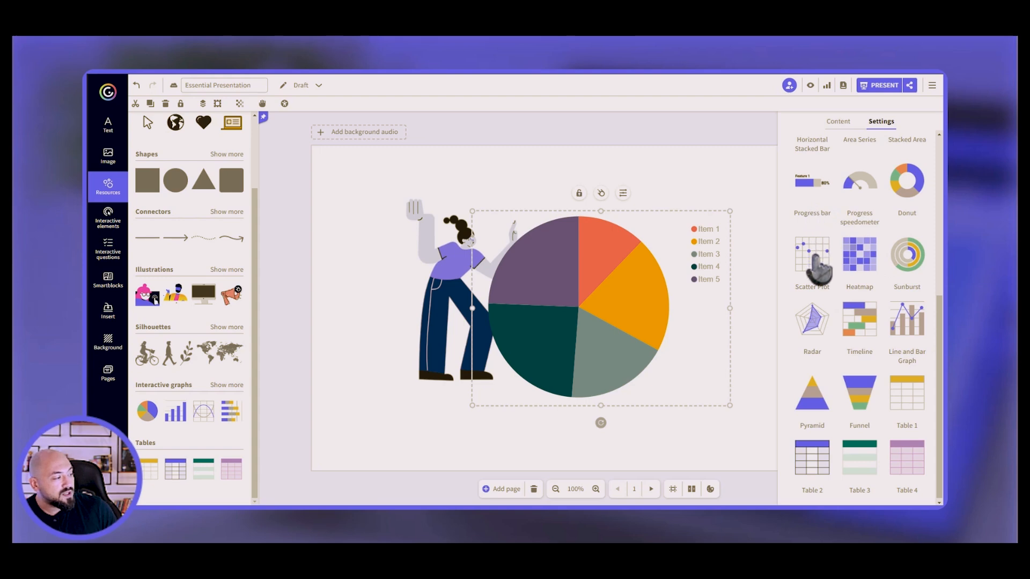
left_click(826, 335)
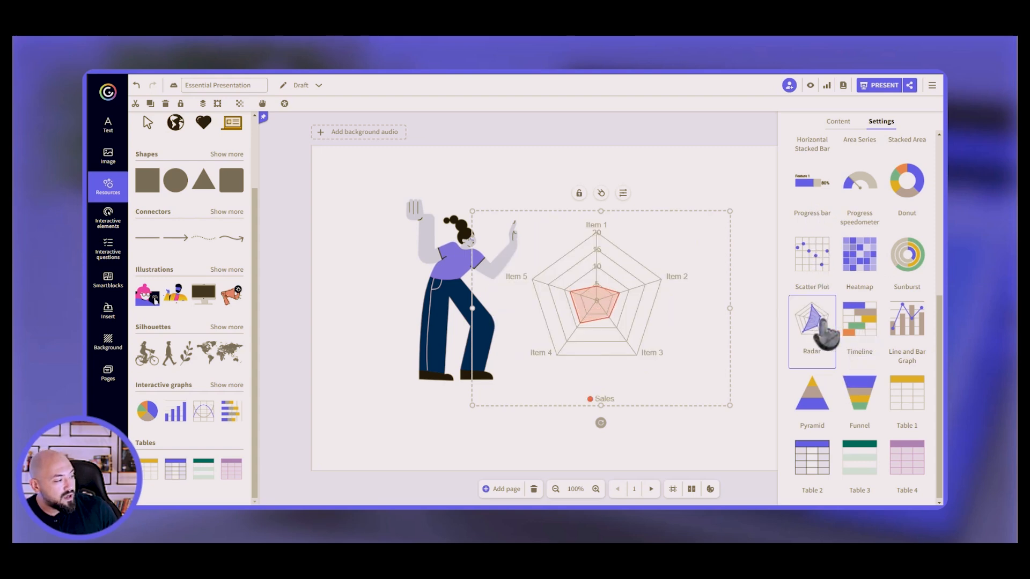
left_click(841, 123)
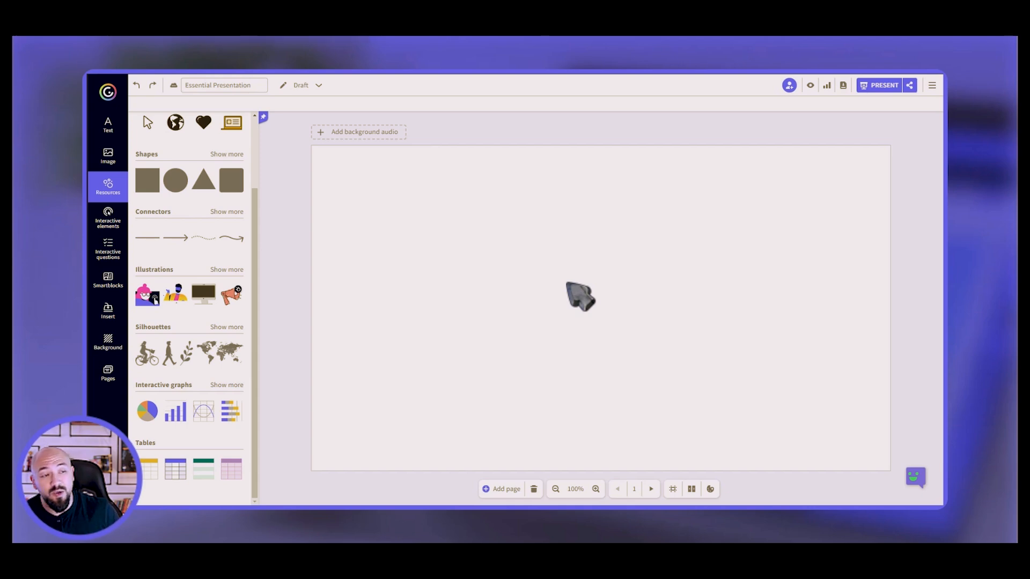
Add a hand-icon button from Interactive elements and enlarge it toward the upper left.
left_click(108, 220)
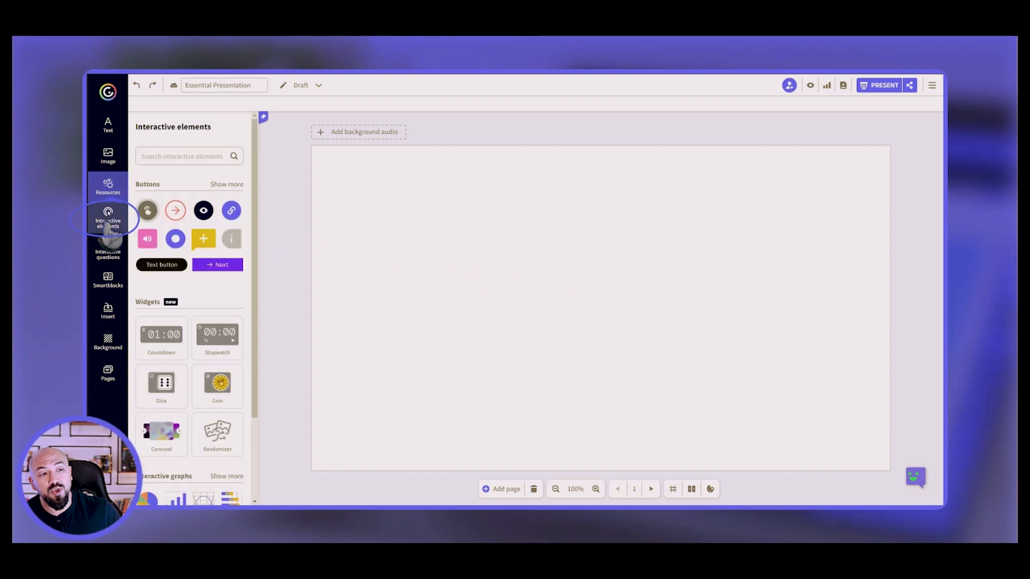
left_click(147, 210)
left_click_drag(621, 324, 504, 259)
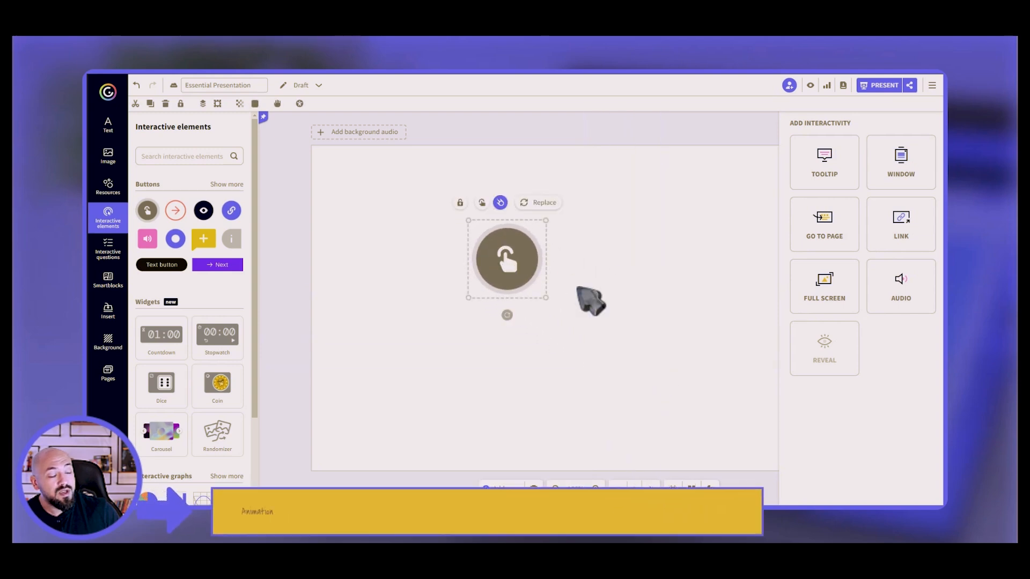
Delete the hand button from the slide and scroll down to the Widgets collection.
left_click(578, 289)
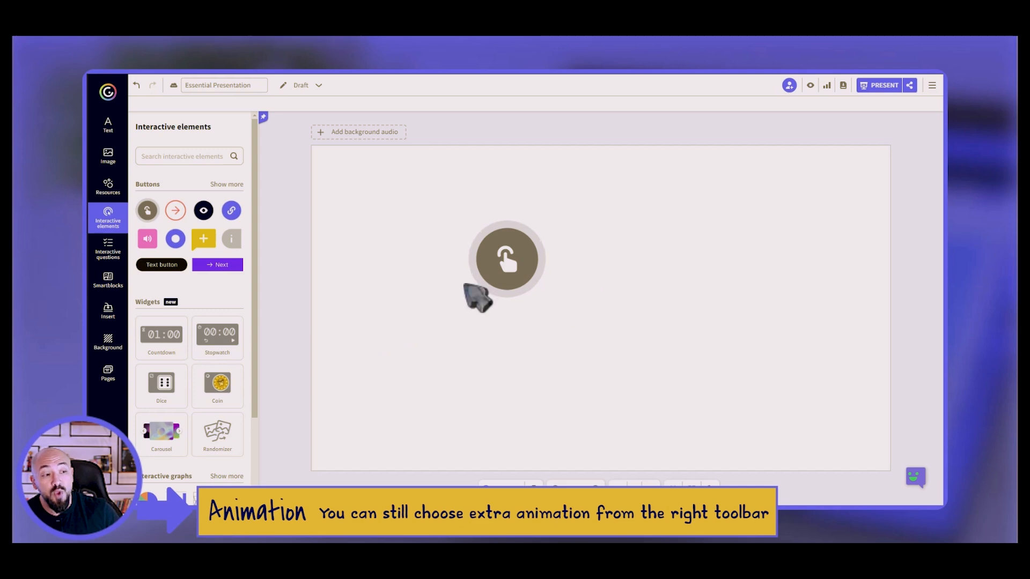
left_click(518, 258)
key("Delete")
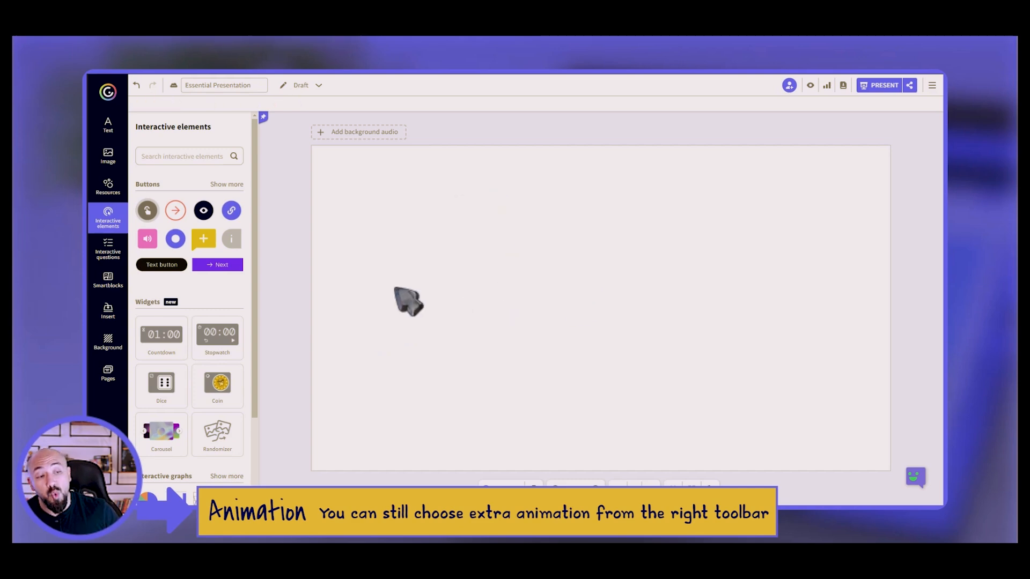
scroll(257, 320, "down", 1)
scroll(257, 319, "down", 3)
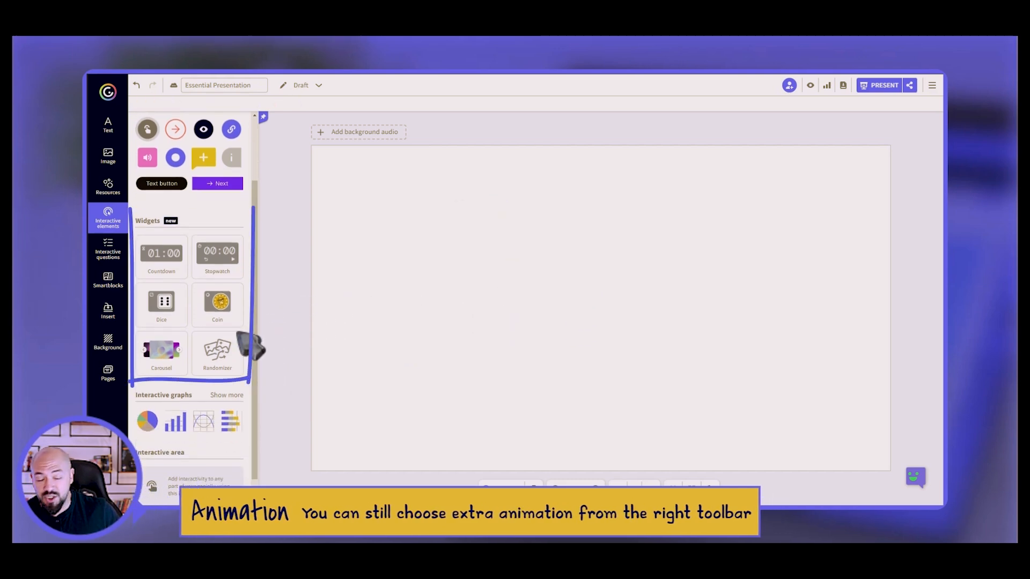
left_click(171, 278)
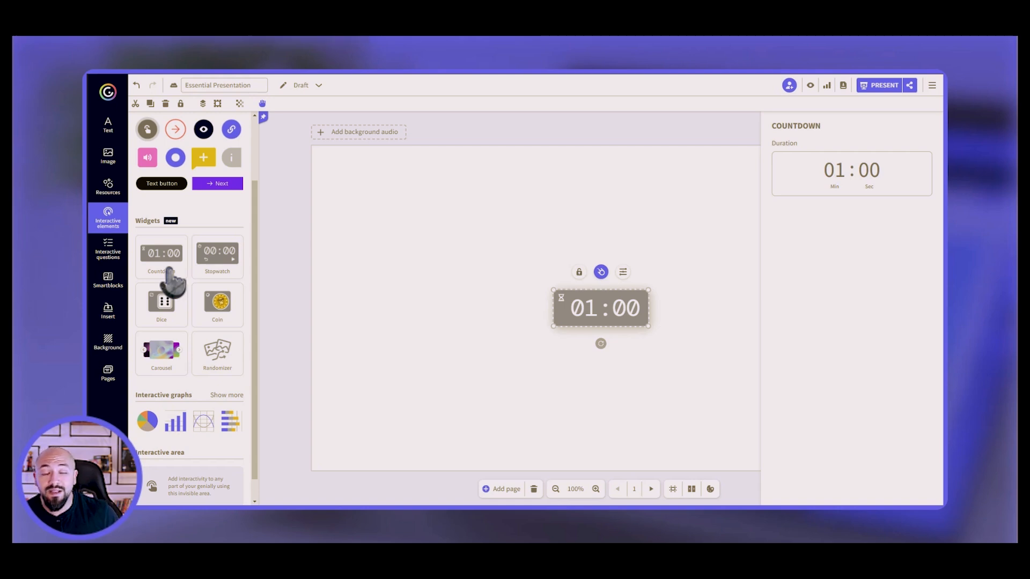
left_click_drag(217, 276, 445, 225)
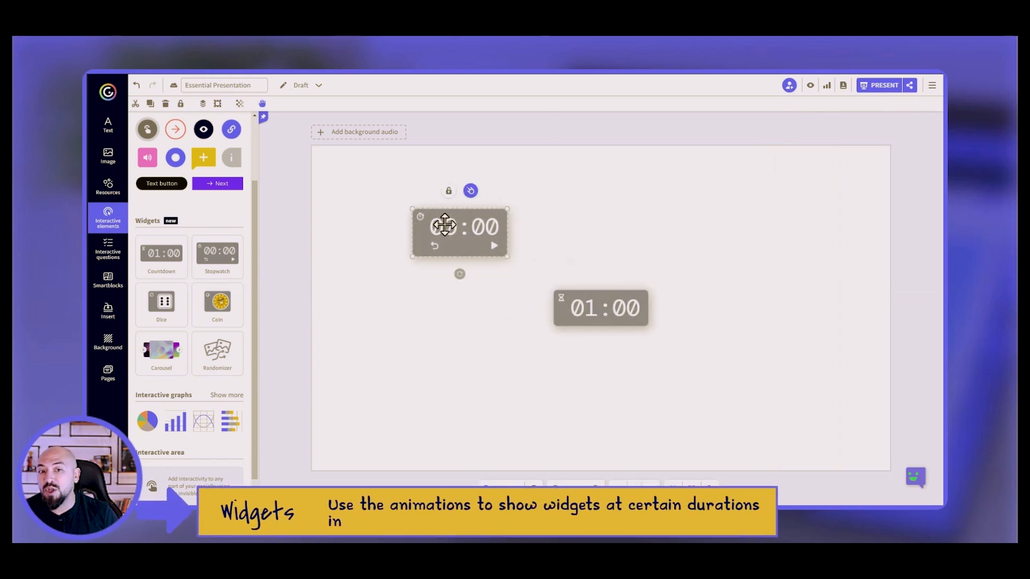
left_click(166, 305)
left_click_drag(558, 316, 391, 322)
left_click(218, 302)
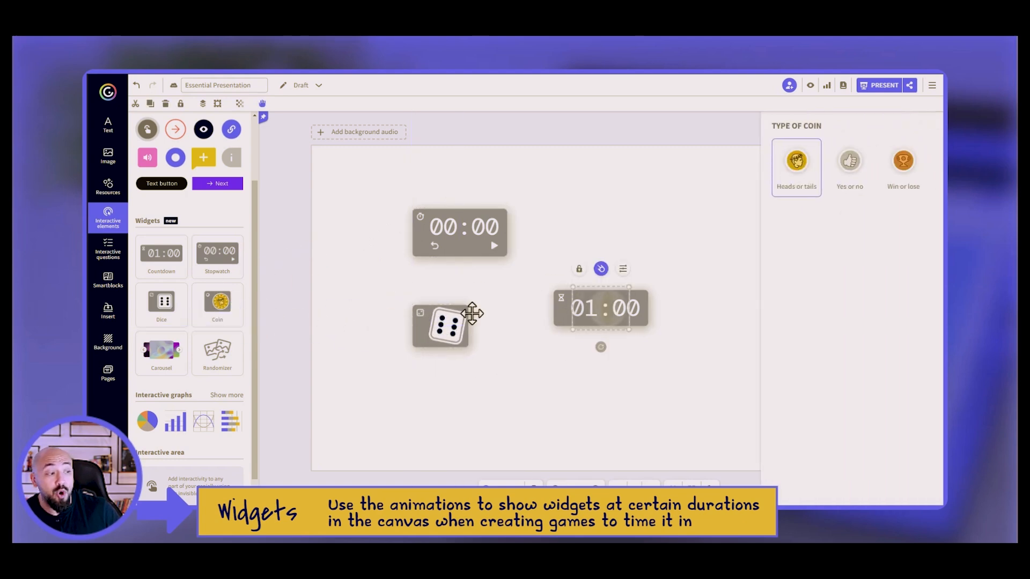
left_click_drag(603, 308, 605, 388)
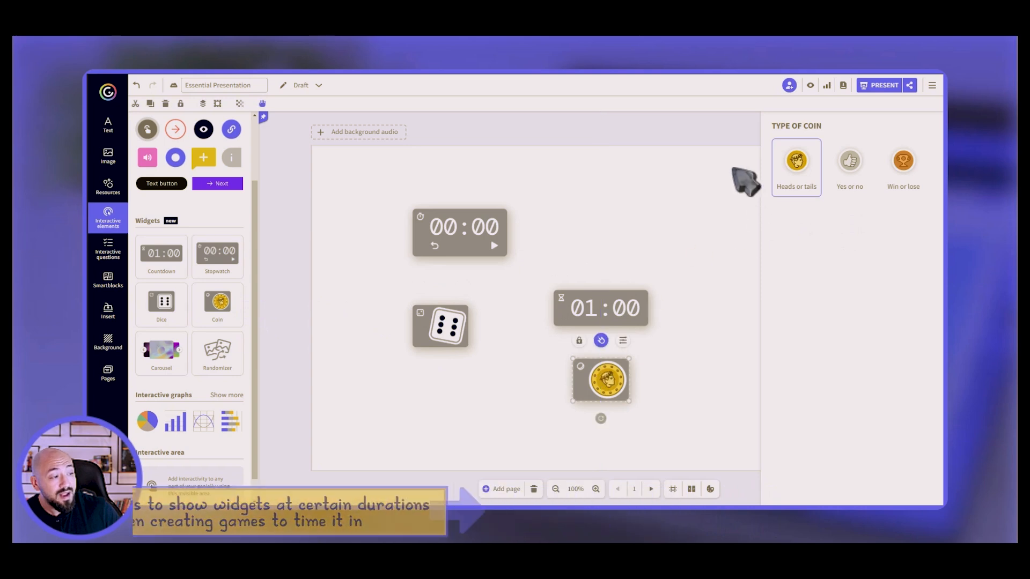
left_click_drag(700, 163, 352, 453)
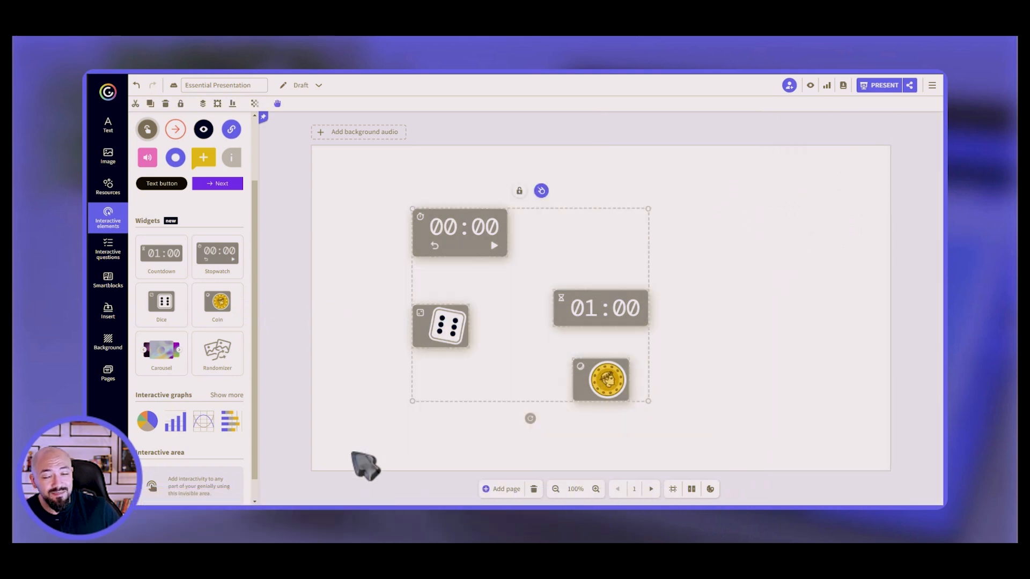
key("Delete")
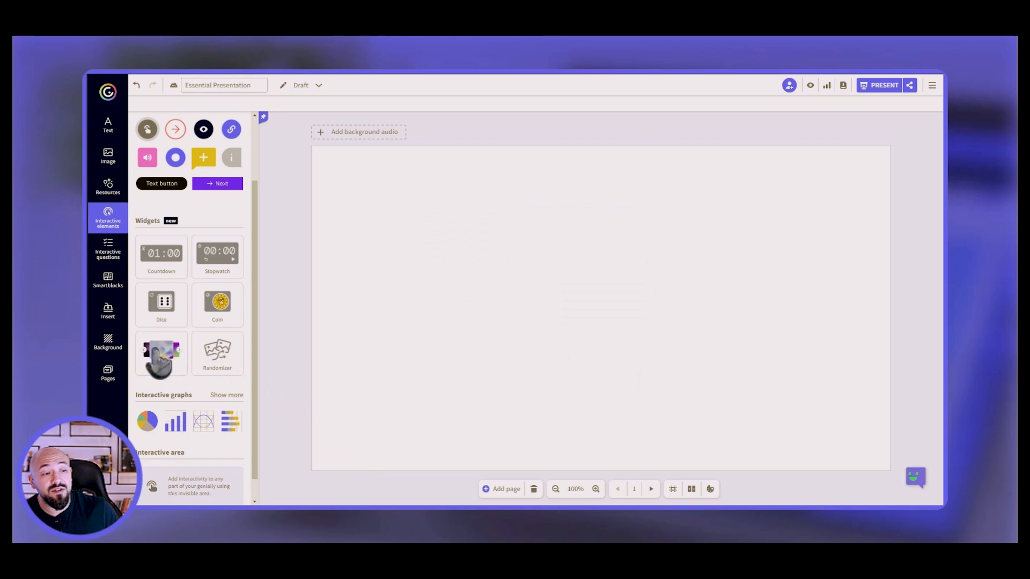
left_click(159, 360)
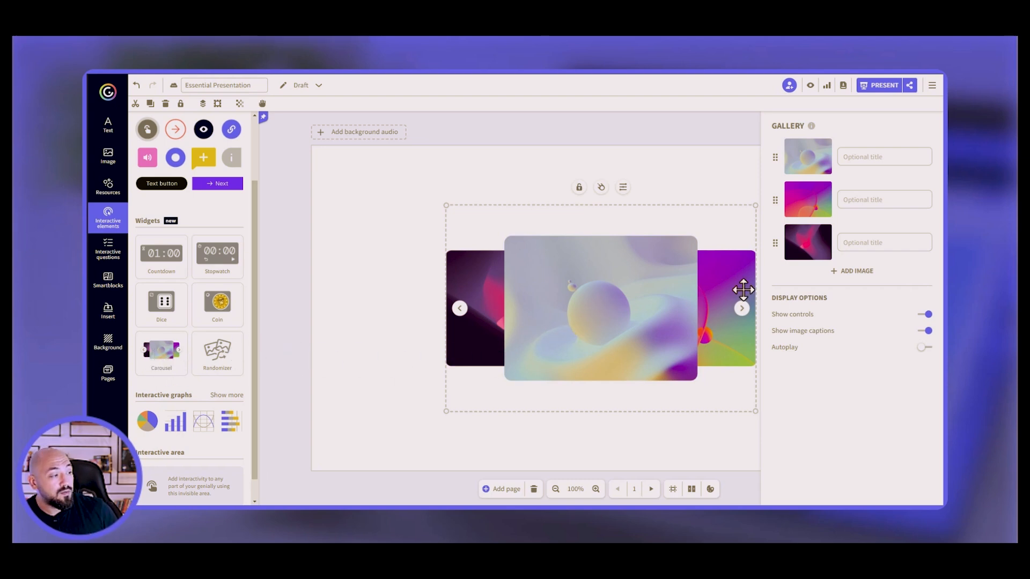
mouse_move(815, 153)
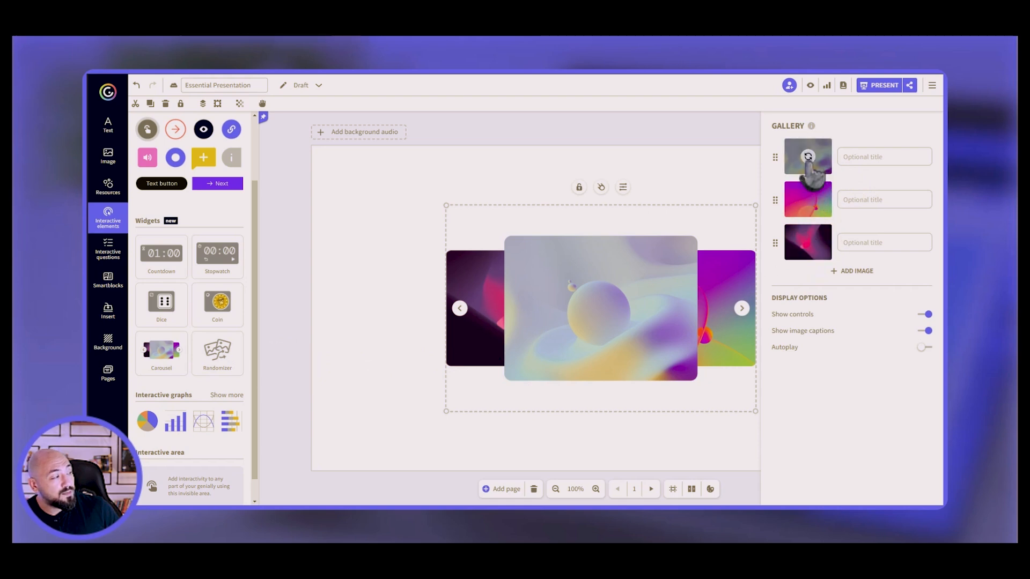
left_click(808, 160)
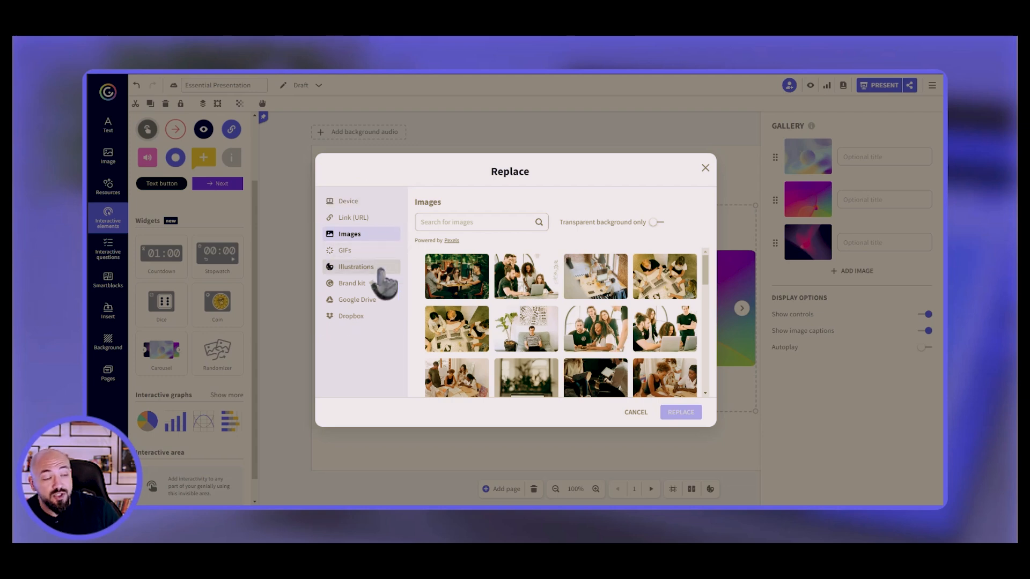
left_click(561, 145)
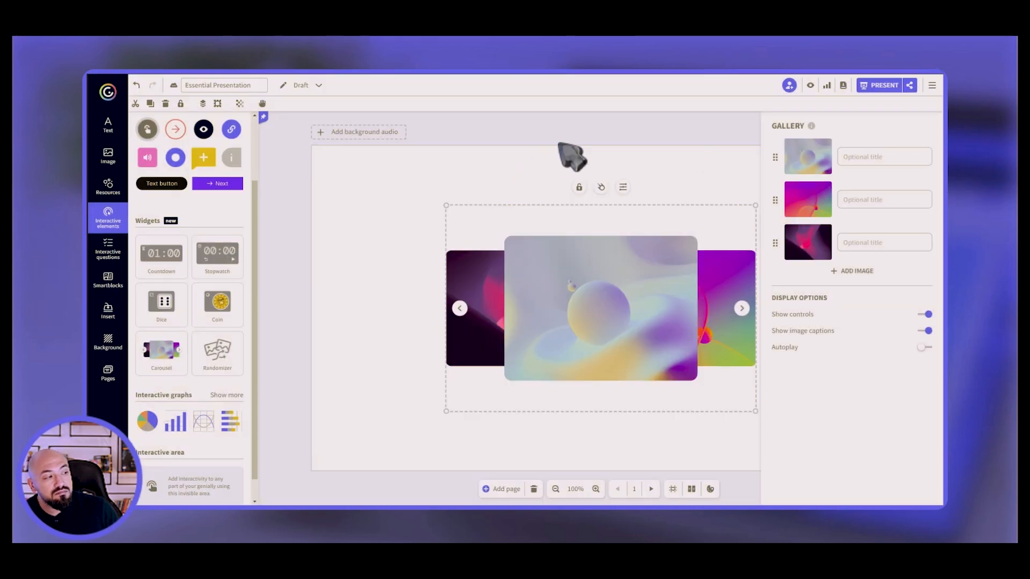
left_click(928, 330)
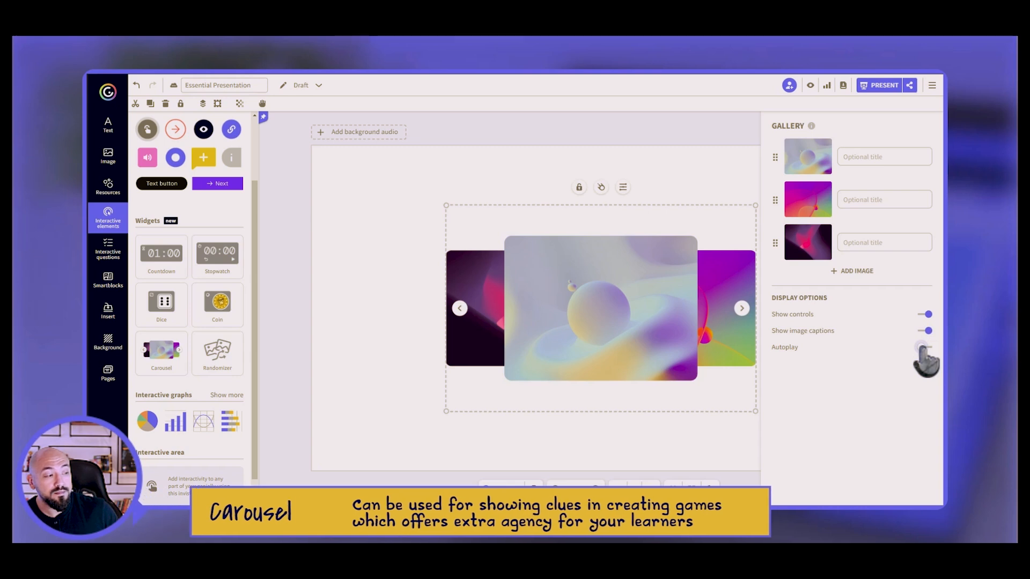
key("Delete")
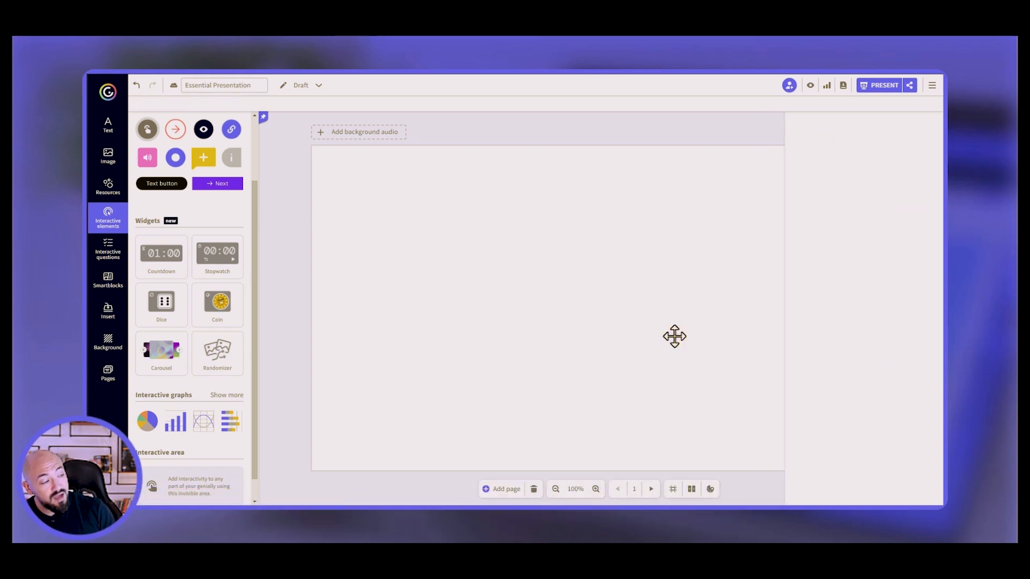
Add the Randomizer widget and enlarge it from both corners to fill the slide's centre.
left_click(228, 370)
left_click_drag(547, 258, 483, 190)
left_click_drag(651, 356, 695, 401)
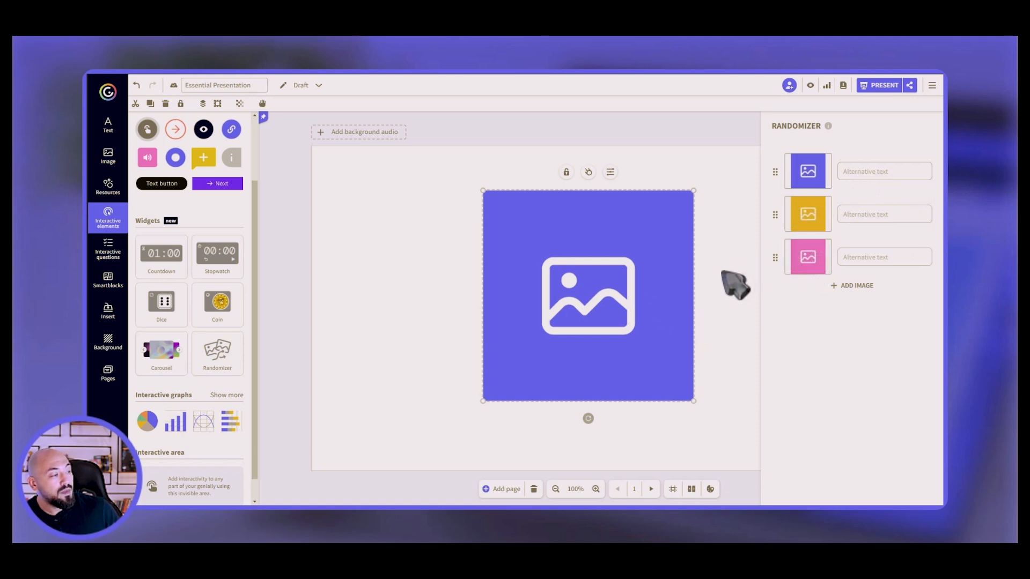
left_click(735, 284)
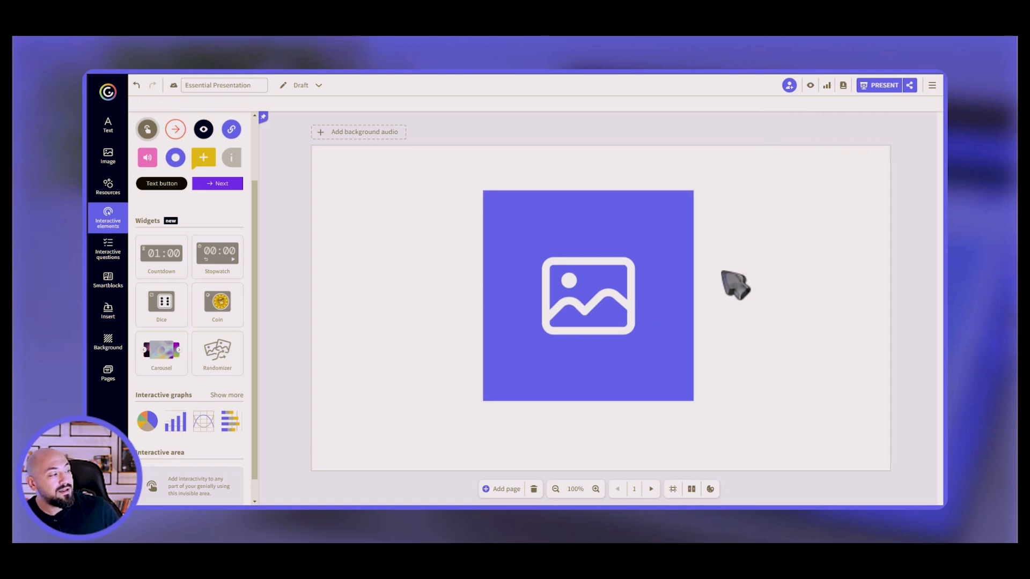
Preview the randomizer shuffling its images twice, then delete the randomizer from the slide.
left_click(810, 86)
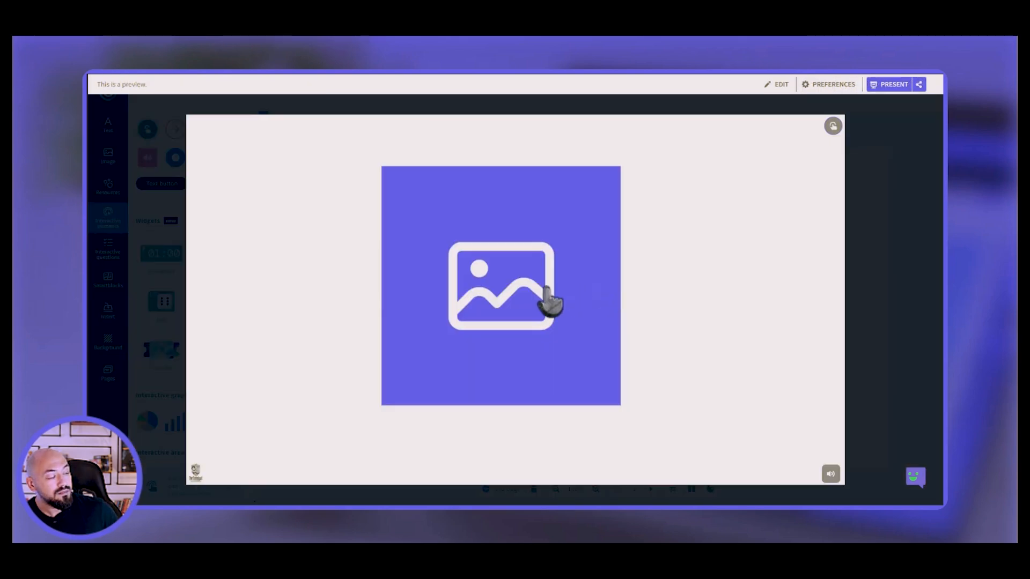
left_click(547, 291)
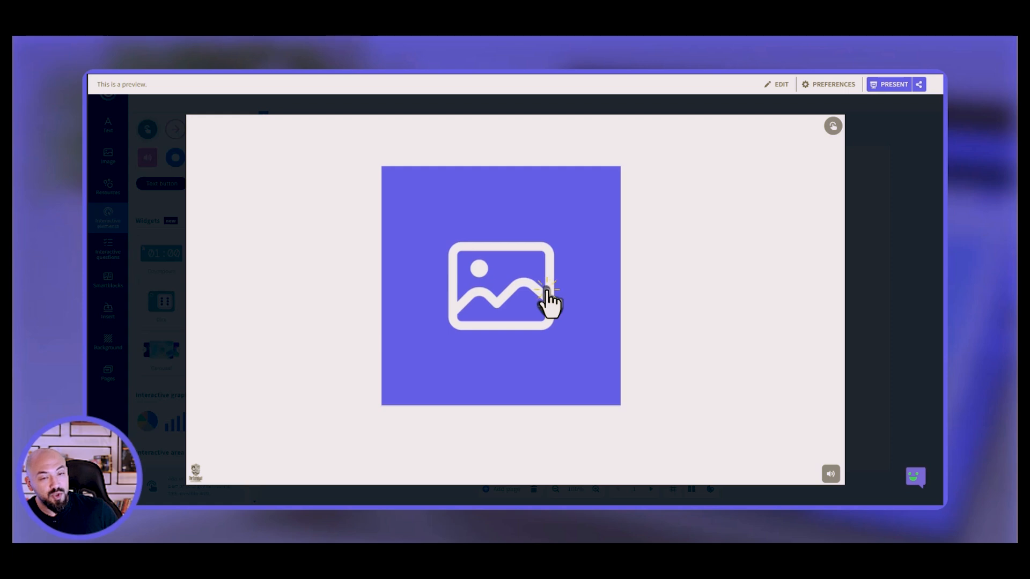
left_click(547, 291)
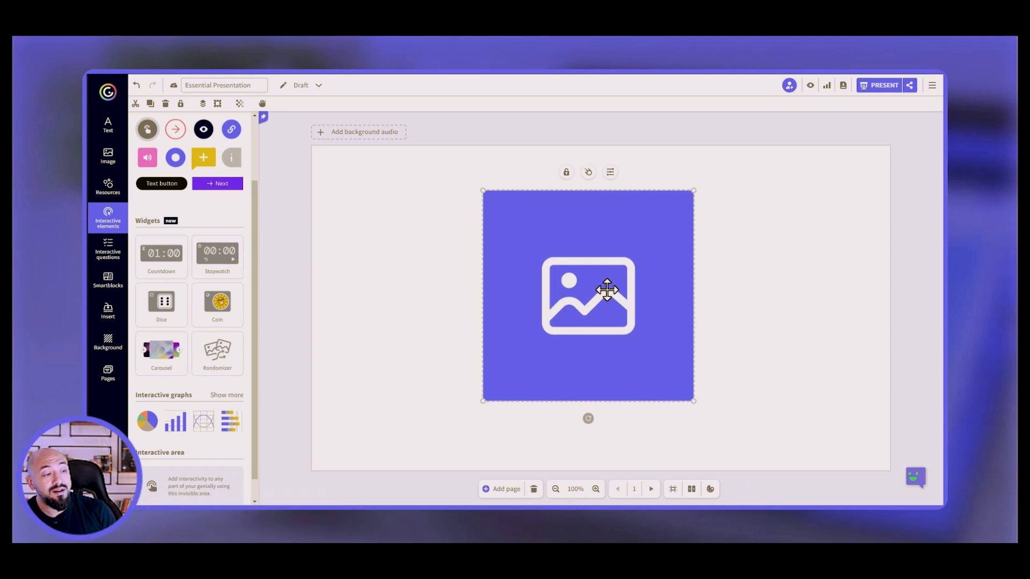
key("Delete")
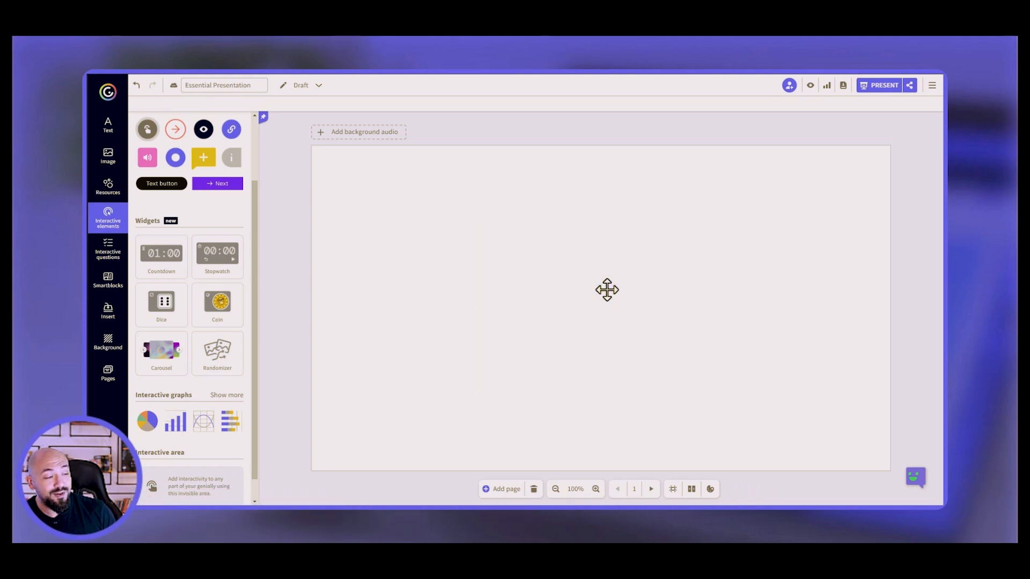
scroll(244, 413, "down", 1)
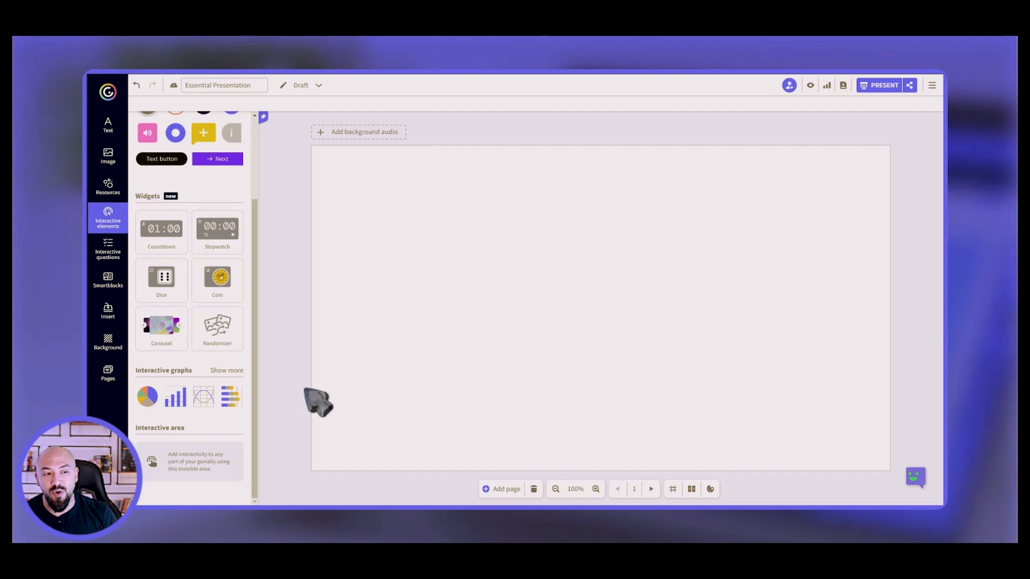
Add a multiple-choice question from Interactive questions, nudge it up-left, and open its settings.
left_click(113, 257)
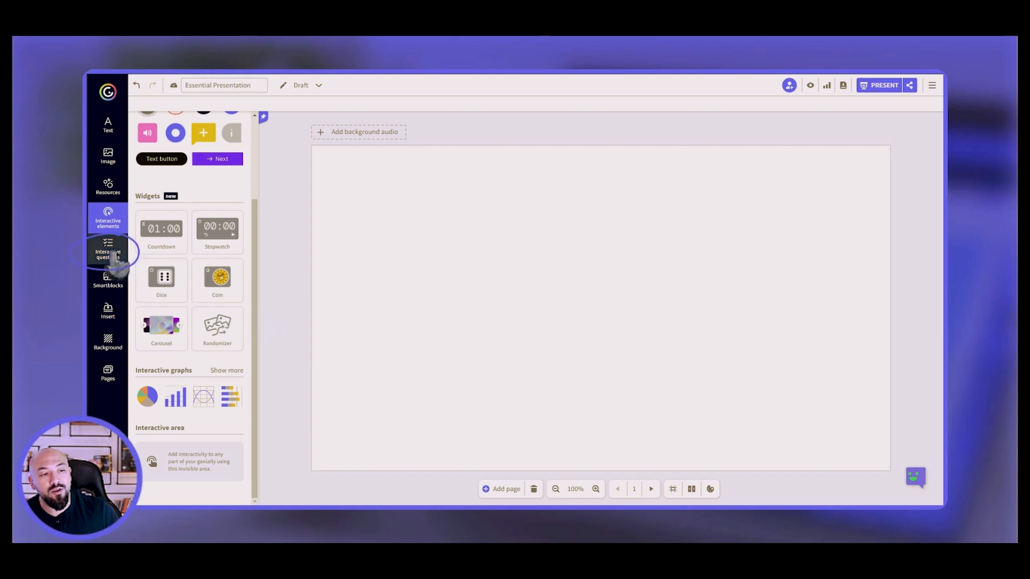
left_click(114, 257)
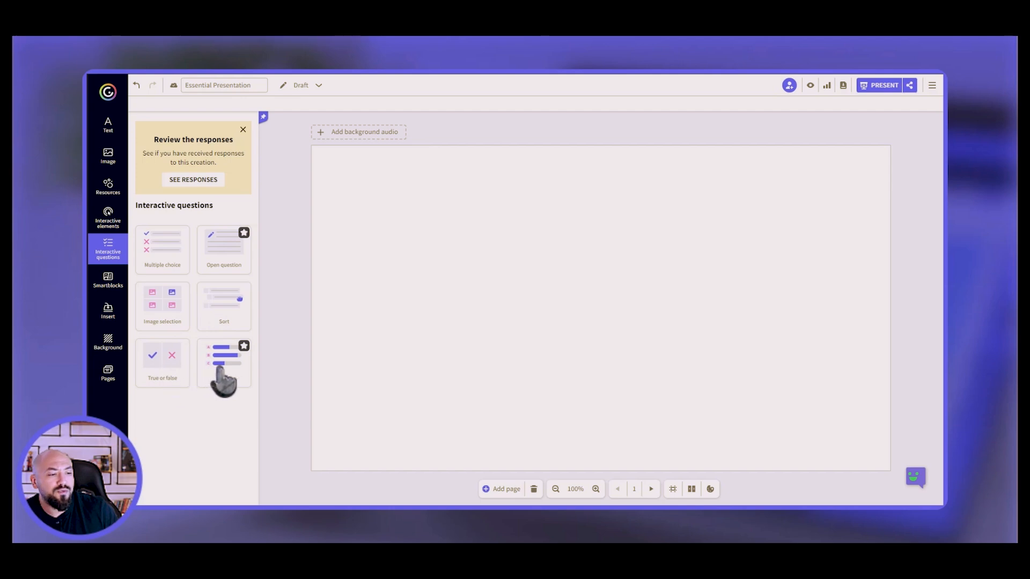
left_click(170, 268)
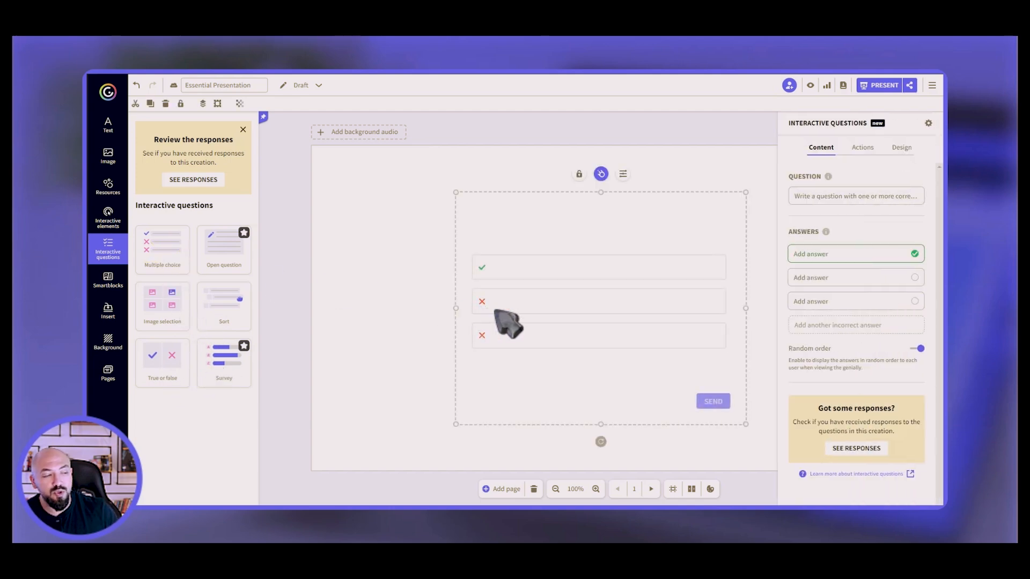
left_click_drag(491, 228, 480, 225)
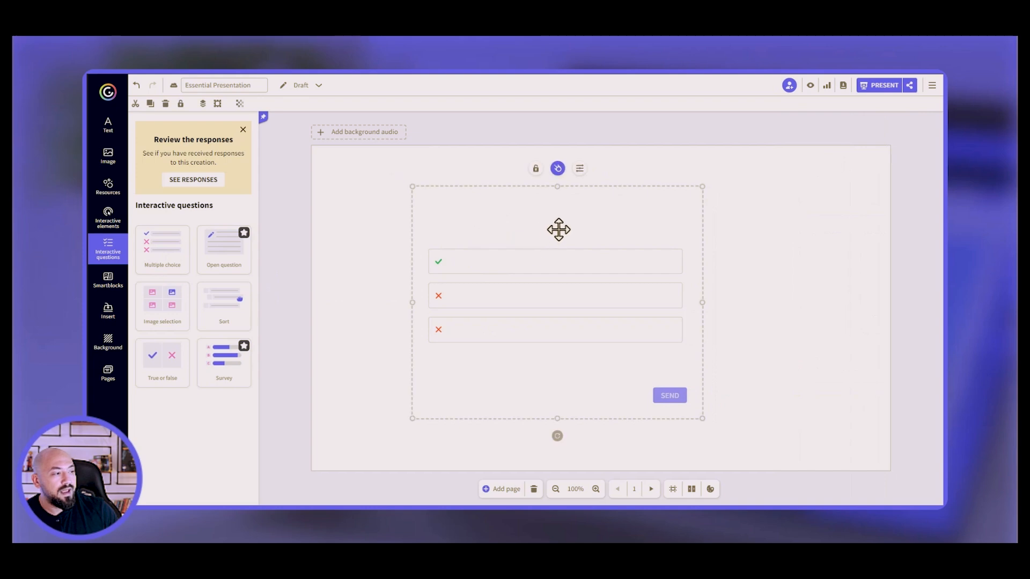
left_click(579, 169)
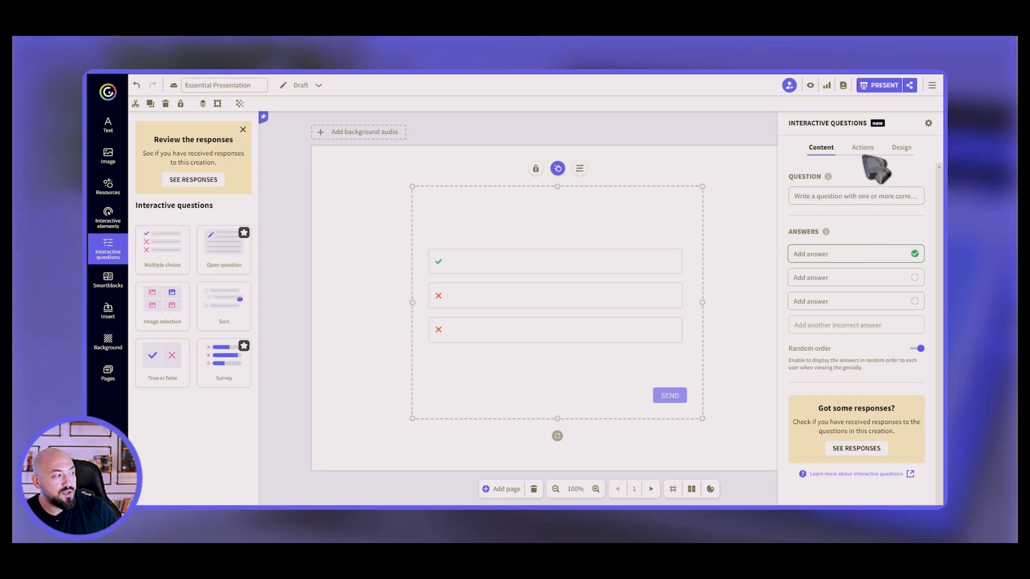
Review the question's Actions tab, then switch to its Design layout and style options.
left_click(862, 149)
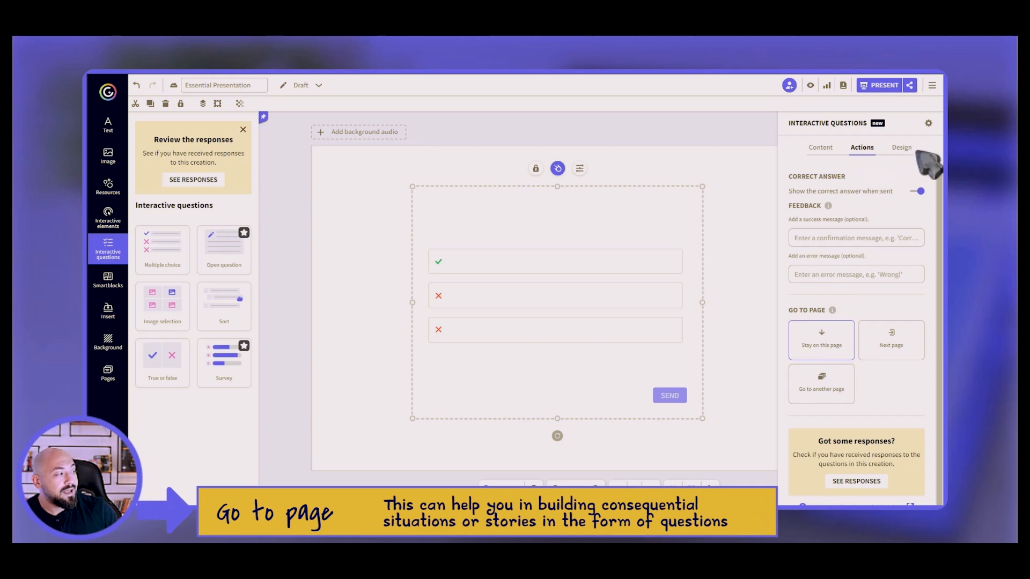
left_click(901, 148)
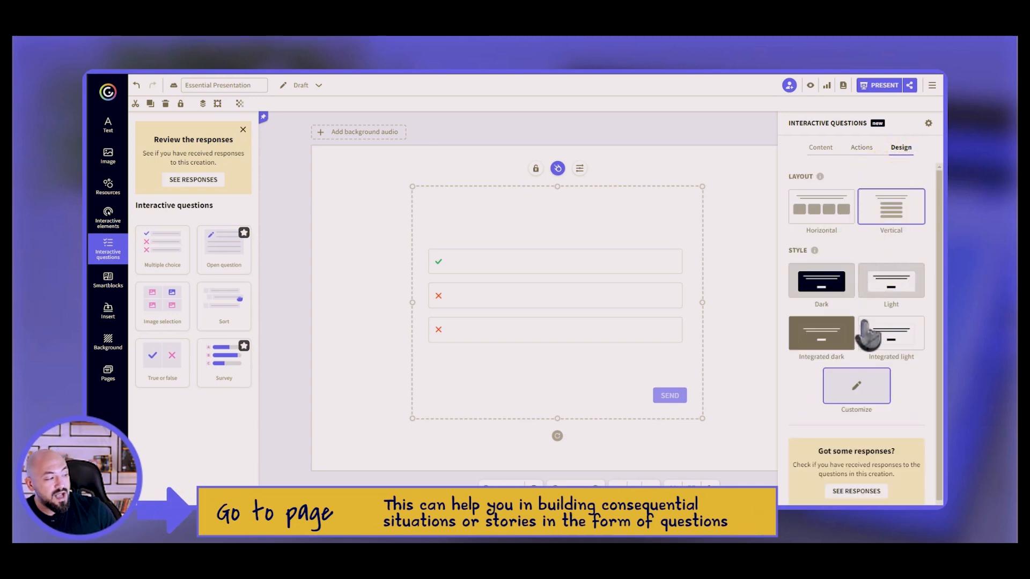
Look through the question's Customize styling options, then delete the question block.
left_click(857, 387)
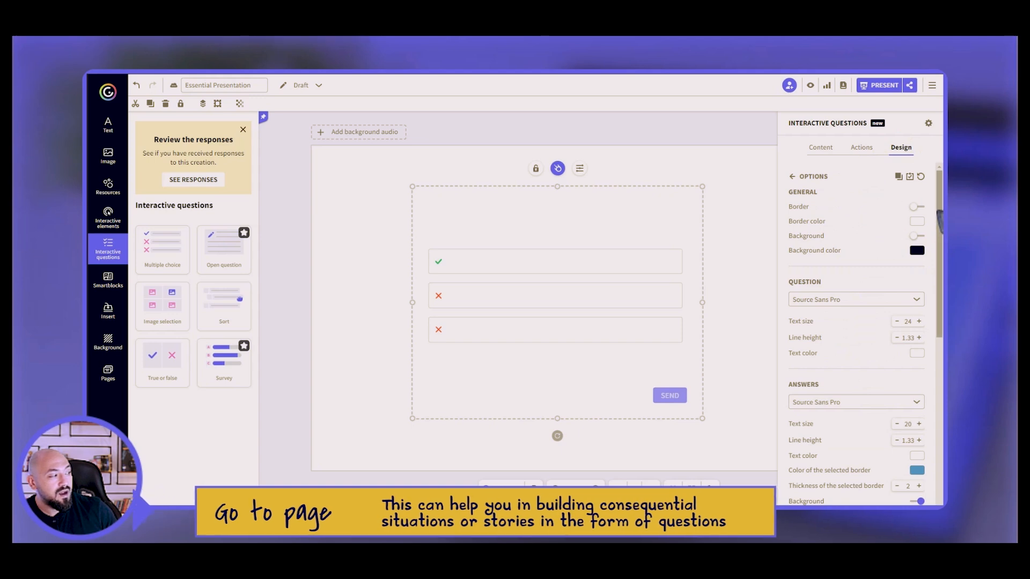
mouse_move(940, 220)
left_mouse_down()
mouse_move(941, 368)
mouse_move(942, 212)
left_mouse_up()
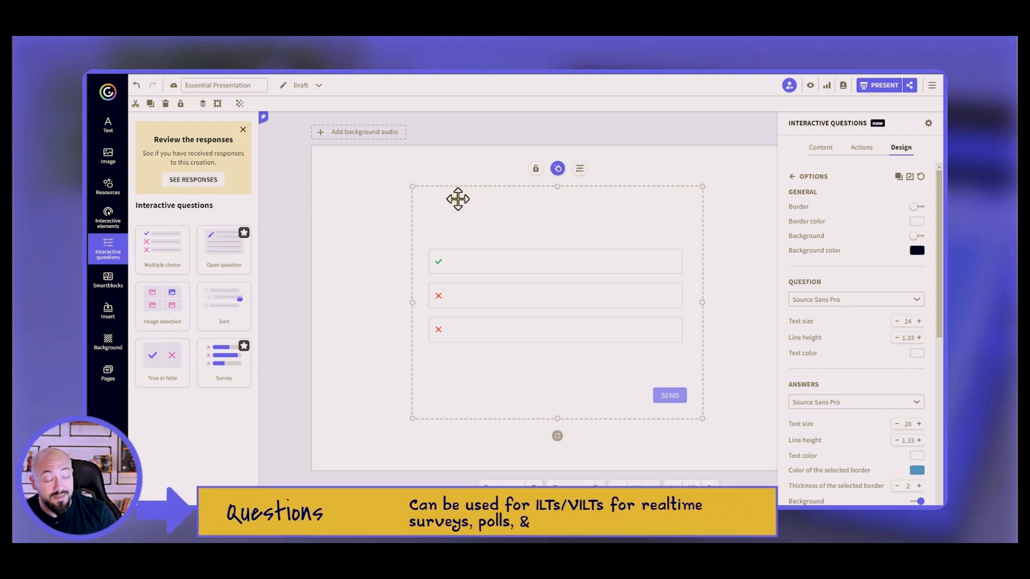
key("Delete")
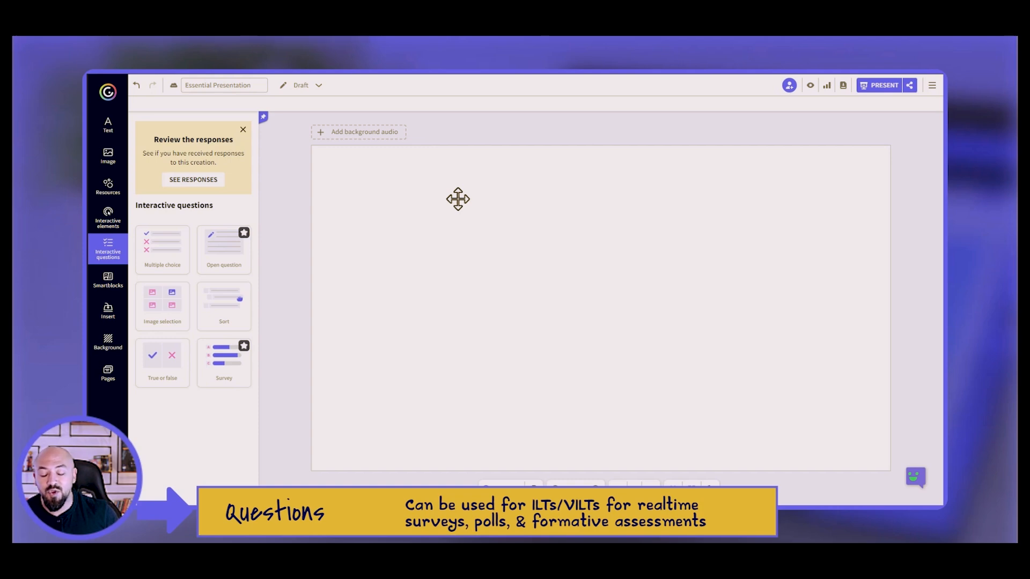
Browse the Smartblocks categories, including all Diagrams, then bring up the Insert audio options.
left_click(111, 283)
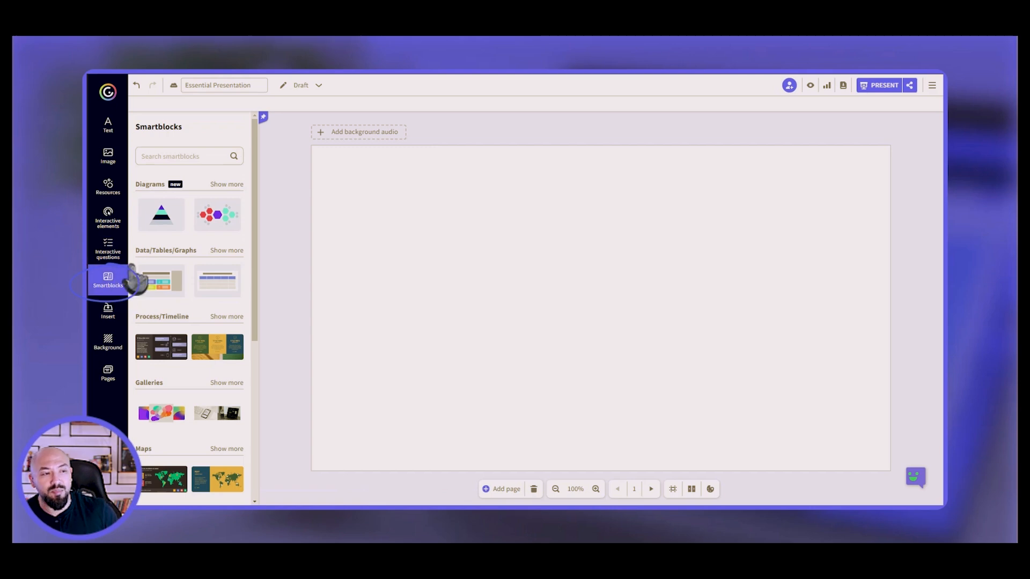
left_click(227, 185)
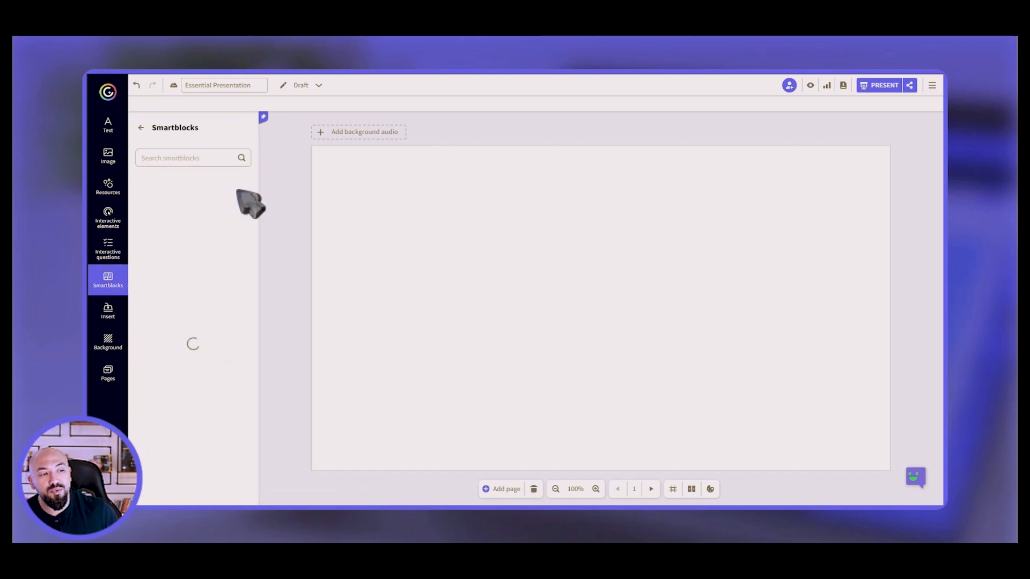
mouse_move(256, 216)
left_mouse_down()
mouse_move(258, 321)
mouse_move(258, 204)
left_mouse_up()
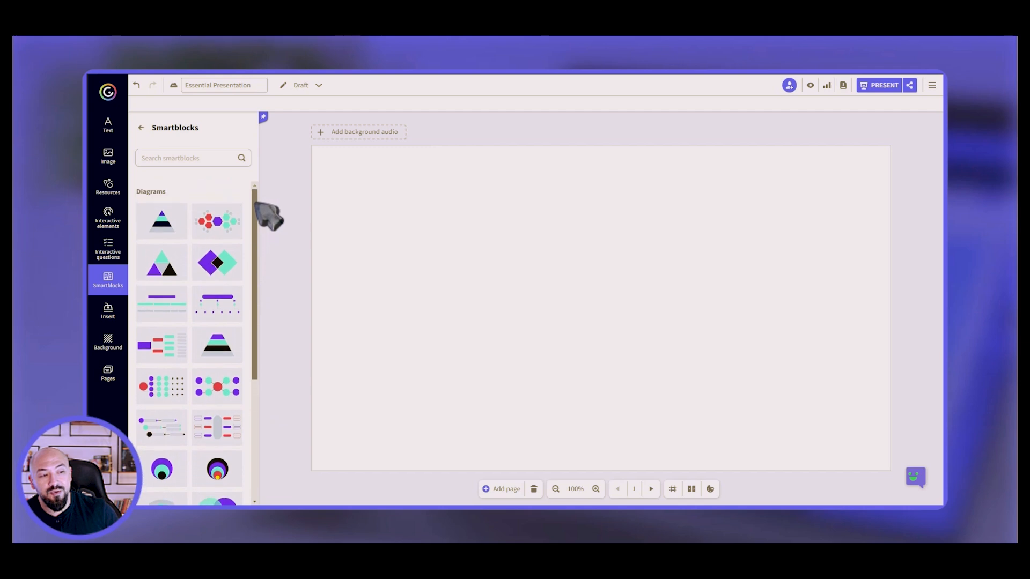
left_click(142, 129)
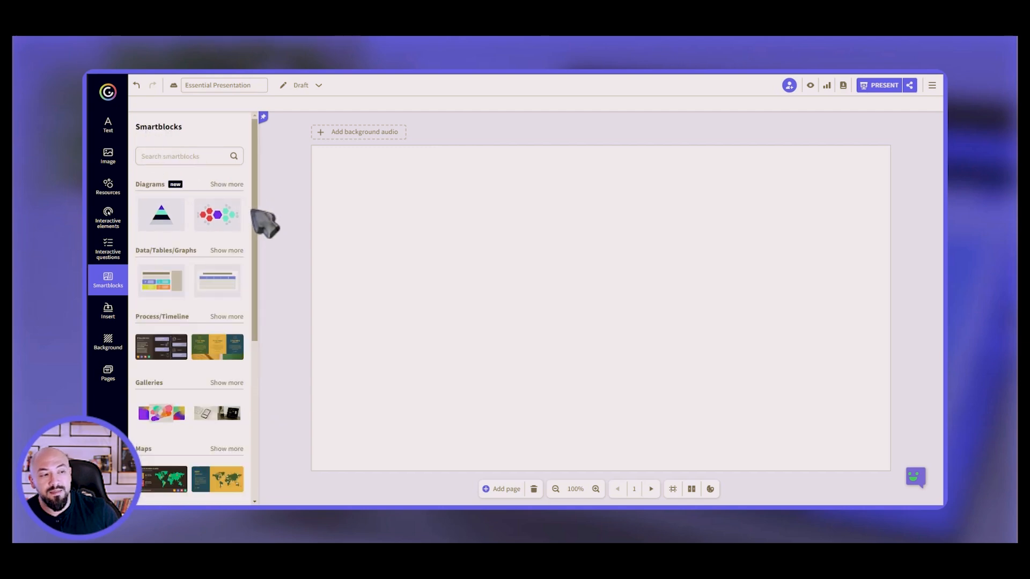
scroll(257, 220, "down", 3)
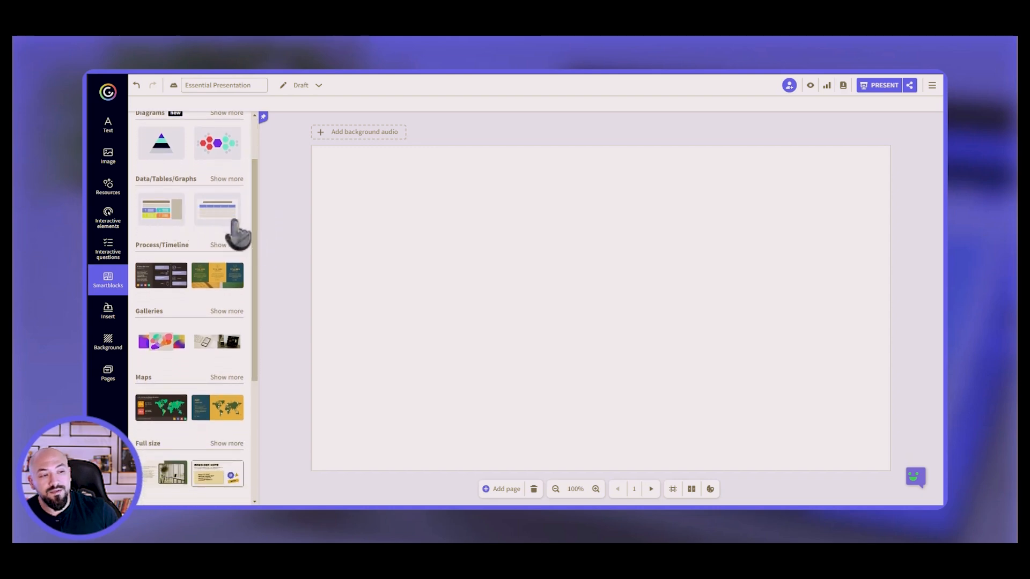
scroll(253, 246, "down", 3)
left_click_drag(253, 247, 257, 320)
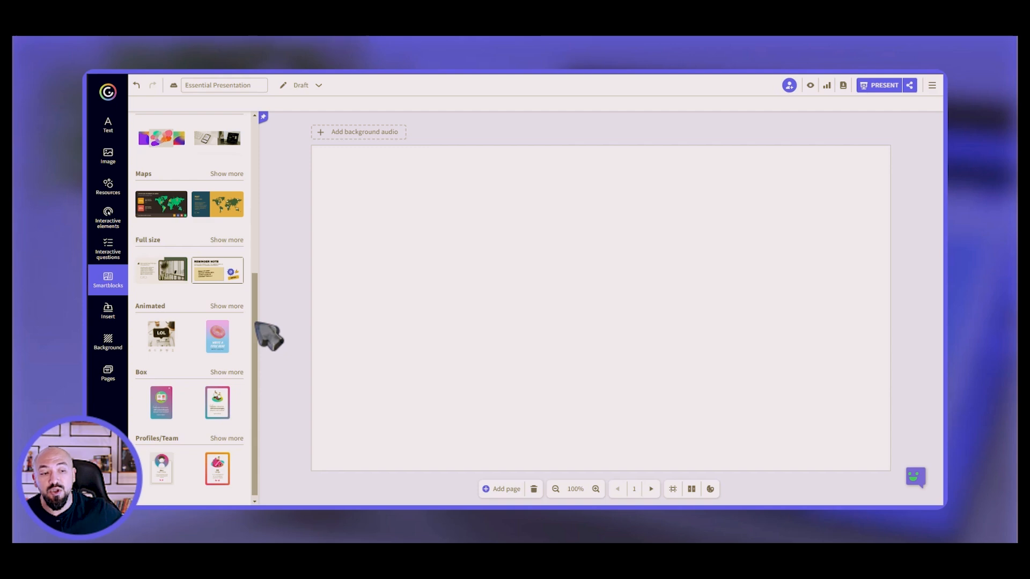
left_click(109, 314)
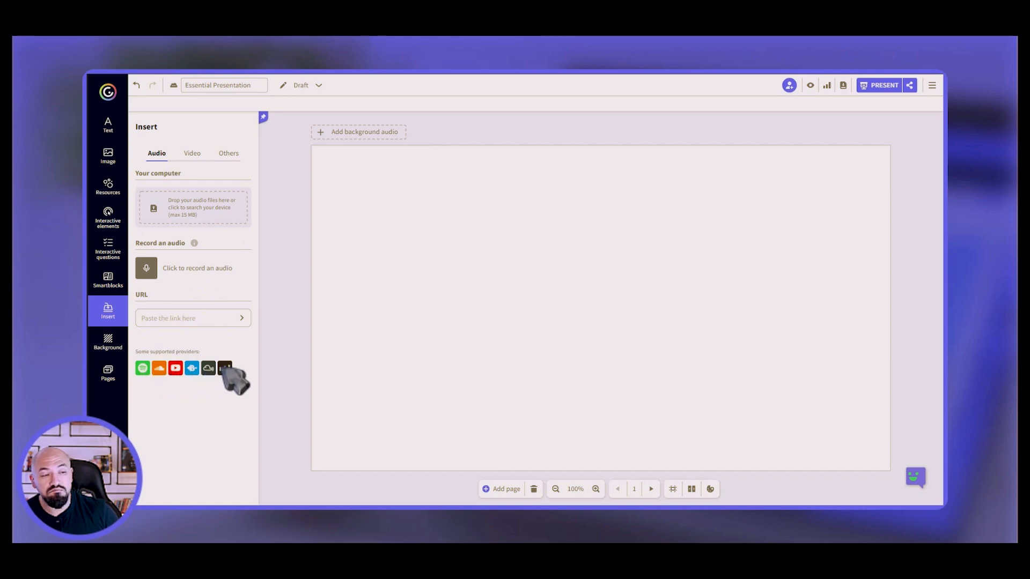
Insert a YouTube video by pasting its link into Insert > Video.
left_click(191, 156)
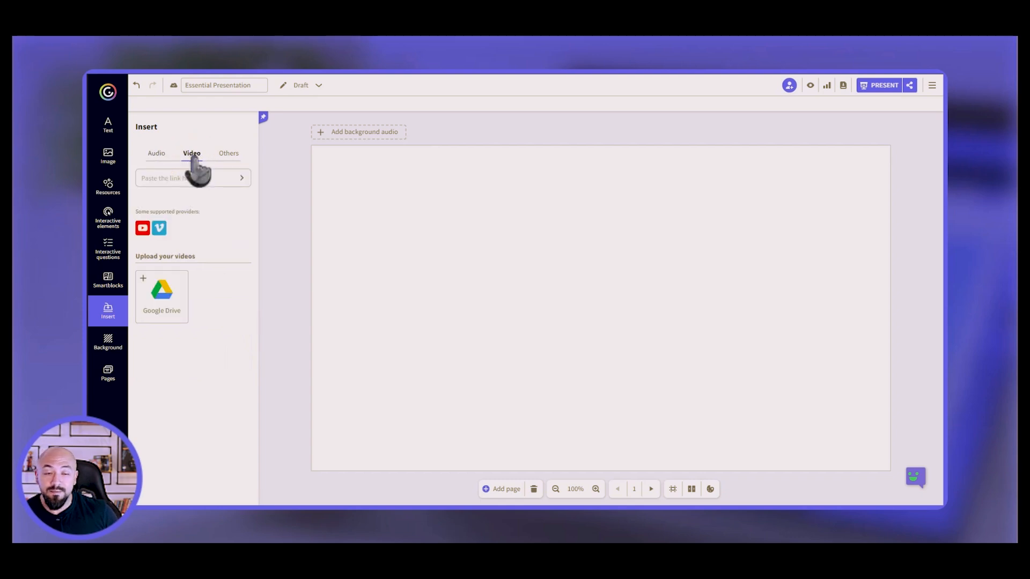
left_click(201, 177)
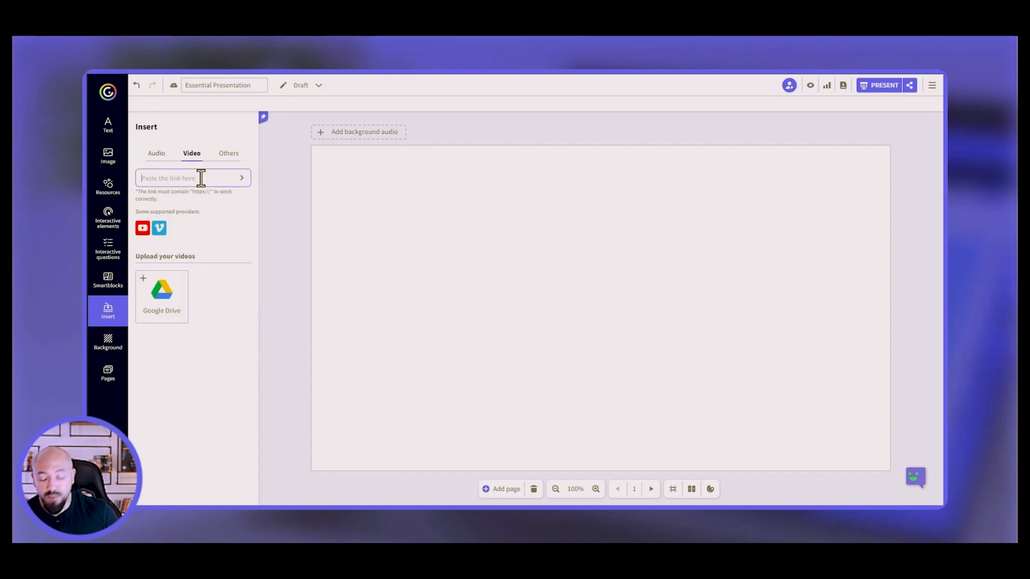
key("ctrl+v")
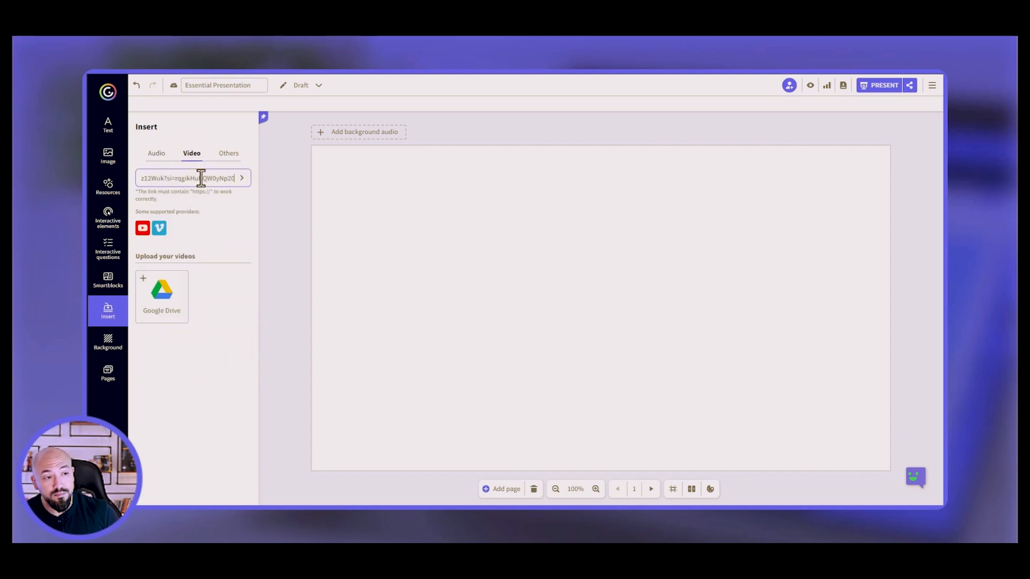
left_click(242, 178)
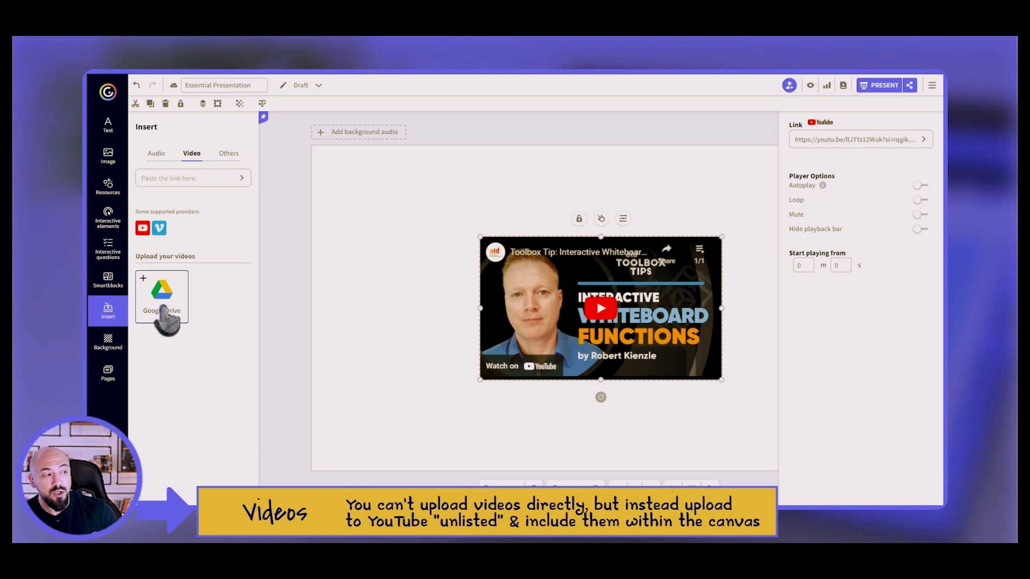
Check the Others tab's external content embed box, then go to Background settings.
left_click(228, 156)
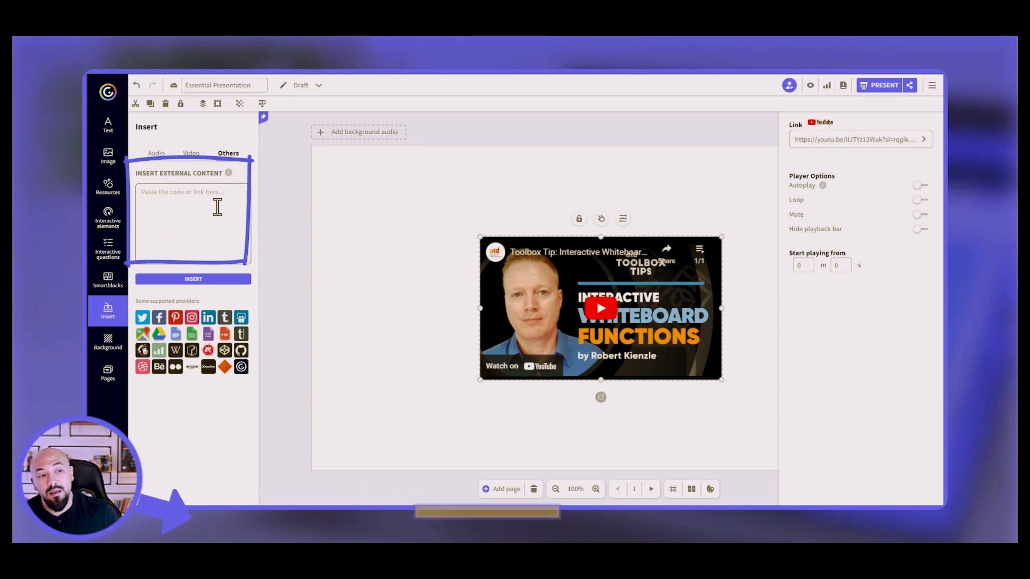
left_click(217, 207)
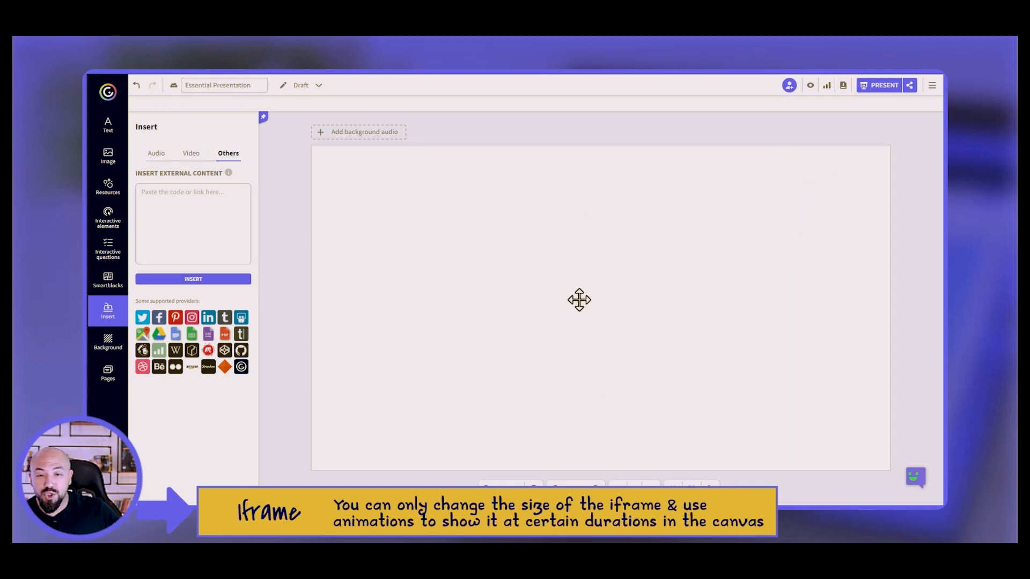
left_click(107, 343)
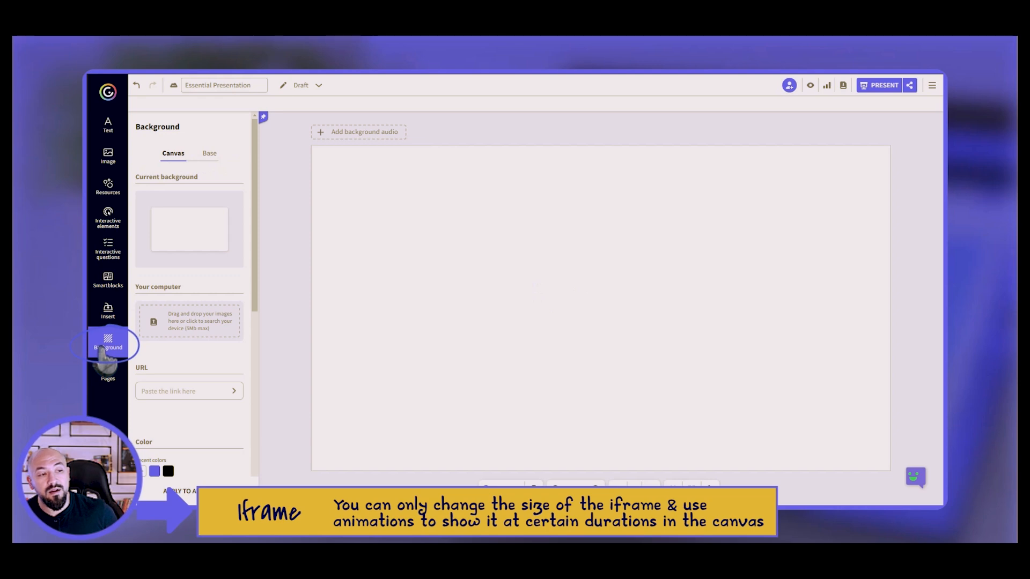
Compare the Base and Canvas background settings and browse their colours and images, then open Pages.
mouse_move(196, 232)
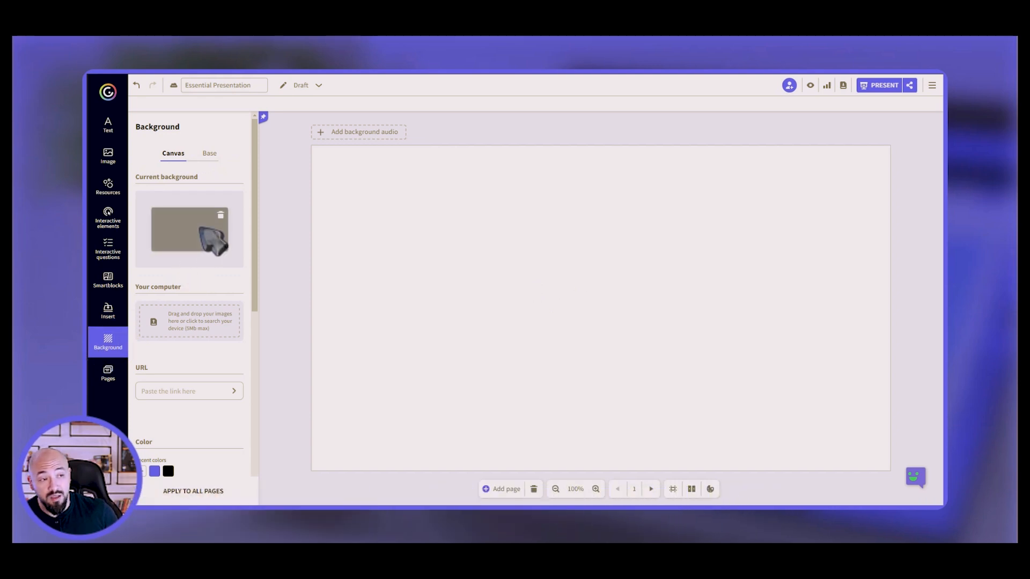
left_click(208, 154)
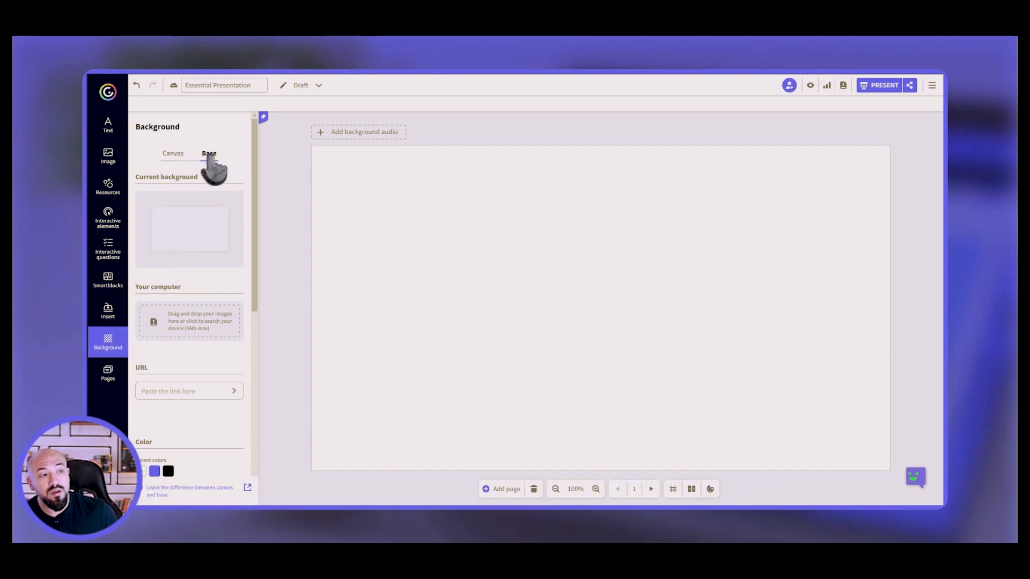
left_click(172, 154)
scroll(254, 256, "down", 1)
scroll(253, 257, "down", 2)
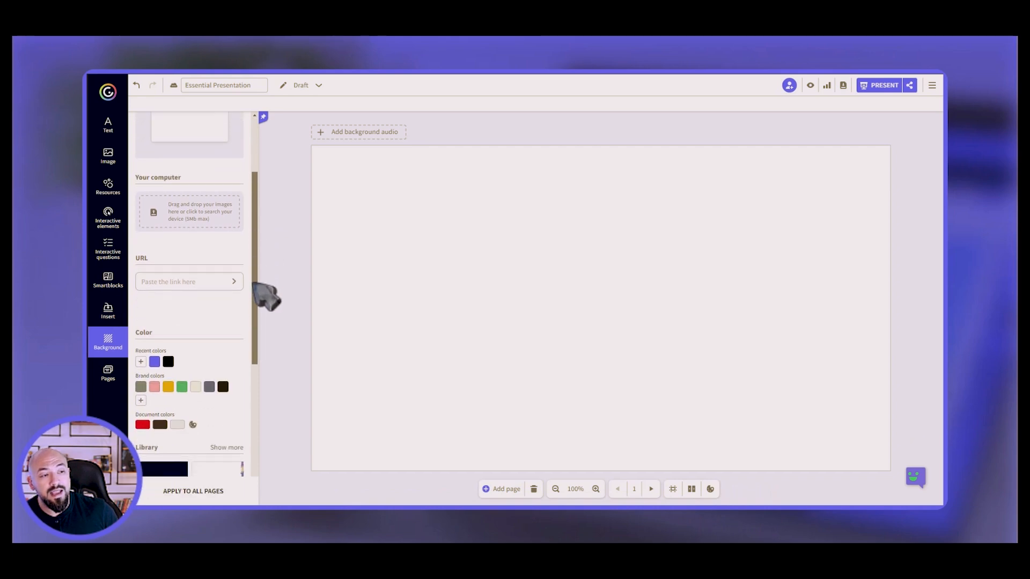
left_click_drag(254, 250, 257, 322)
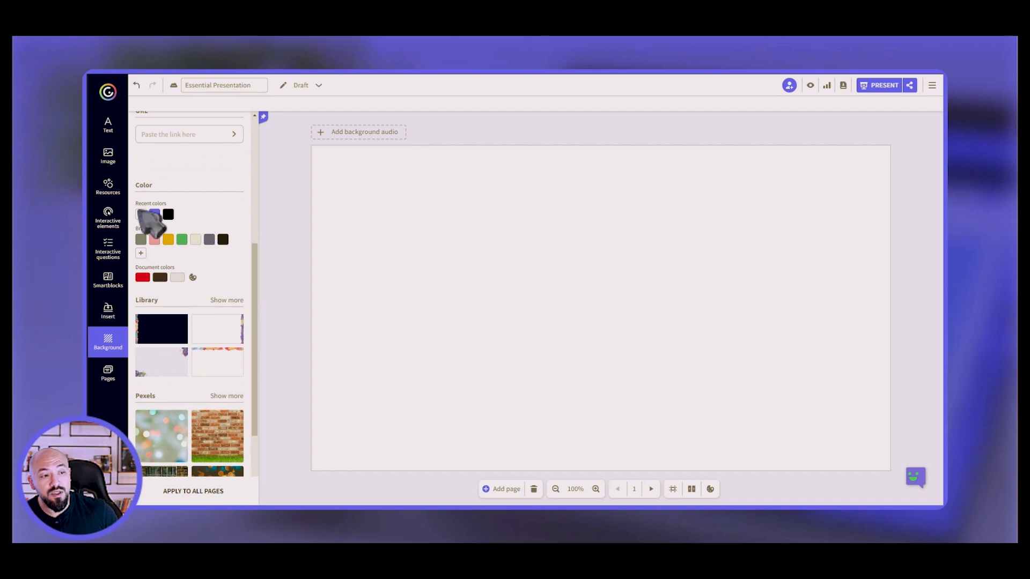
scroll(264, 301, "down", 2)
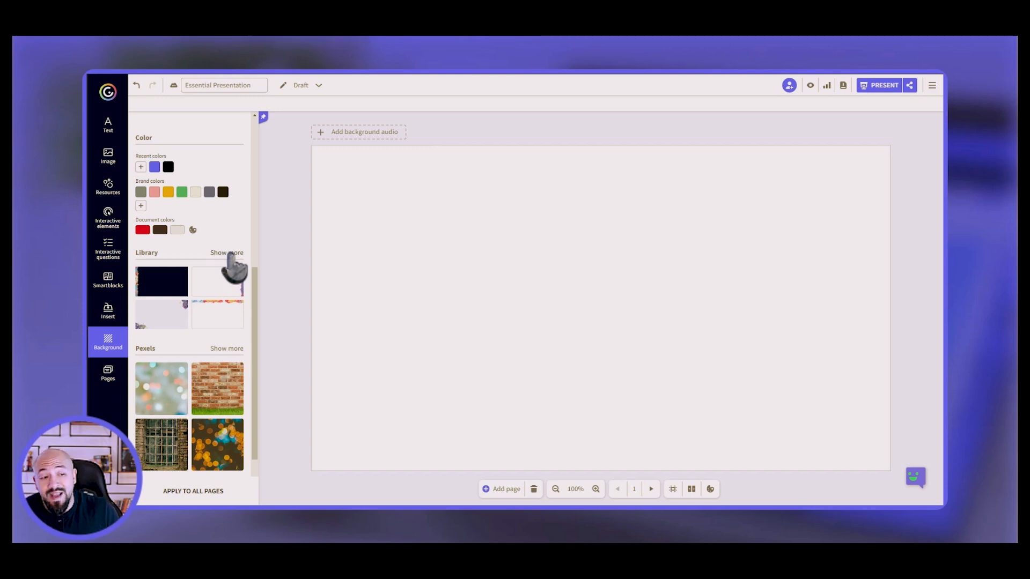
left_click_drag(255, 276, 257, 325)
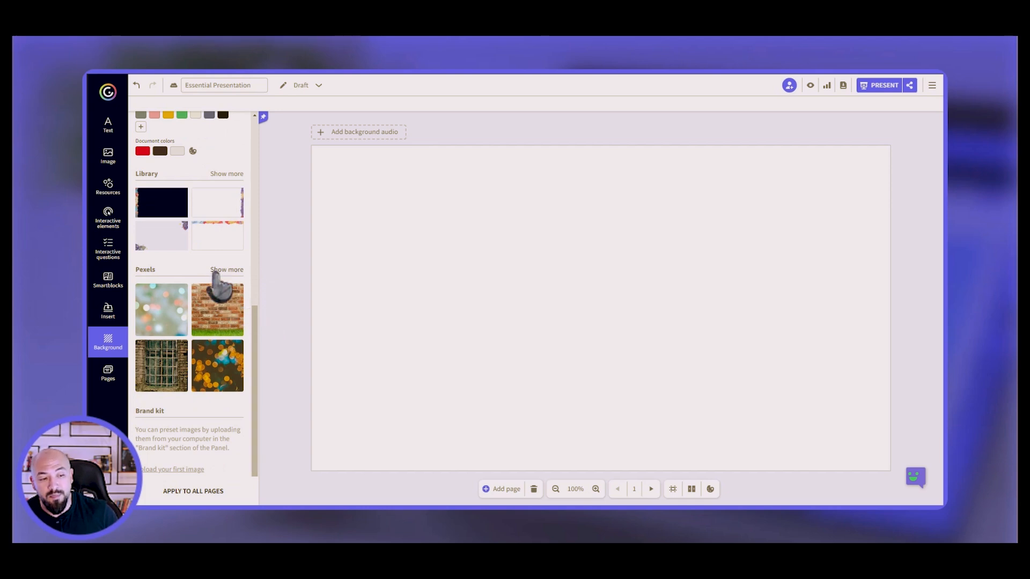
left_click(108, 374)
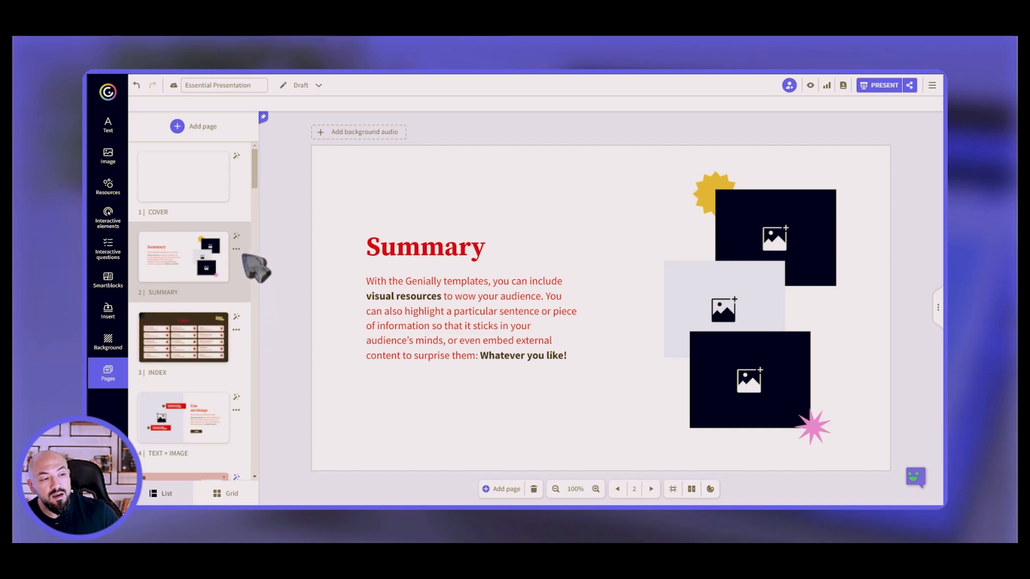
Open the three-dot options menu for page 2, Summary.
left_click(236, 252)
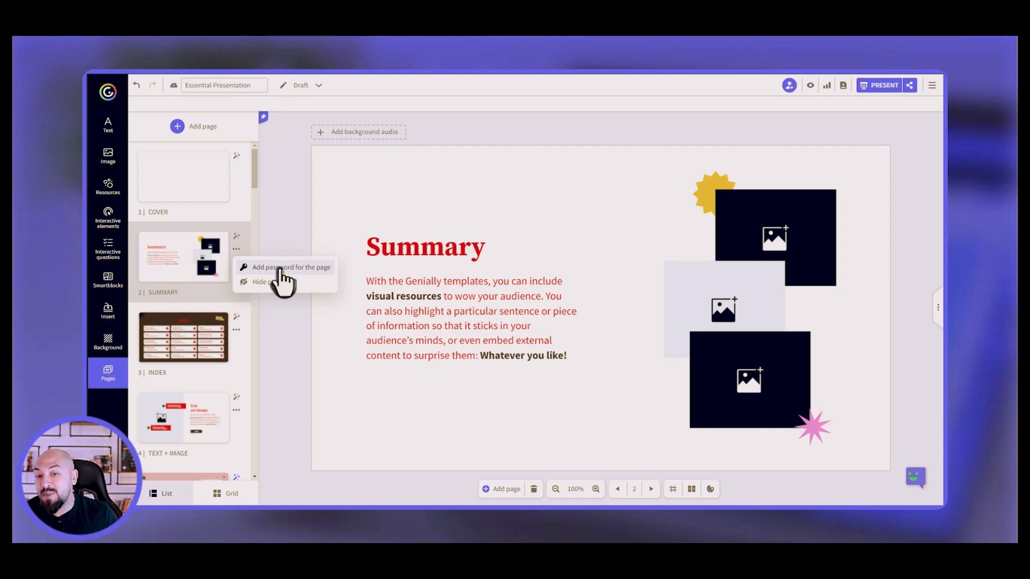
Add a page password to the Summary page, checking it before confirming.
left_click(283, 271)
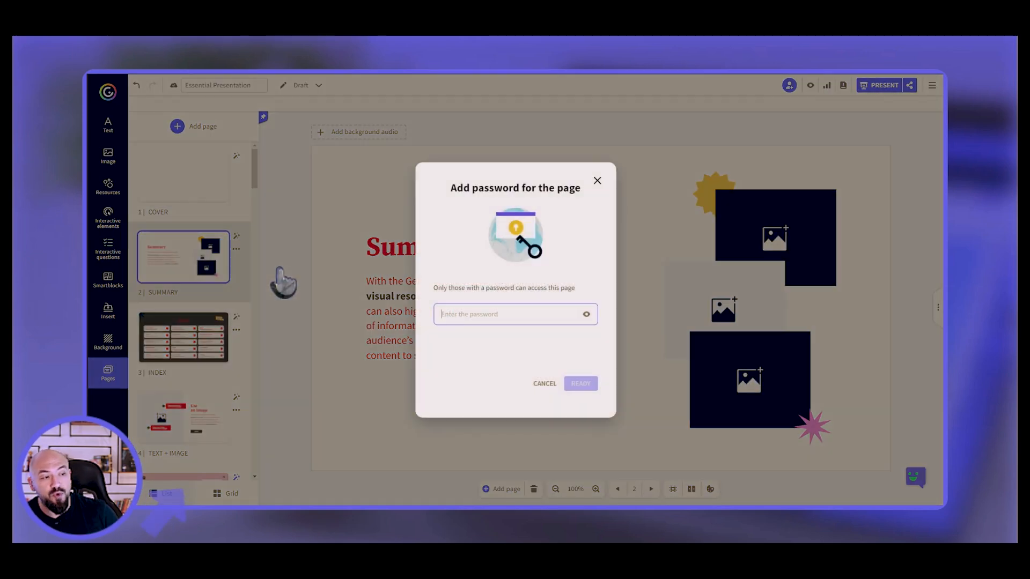
type("123")
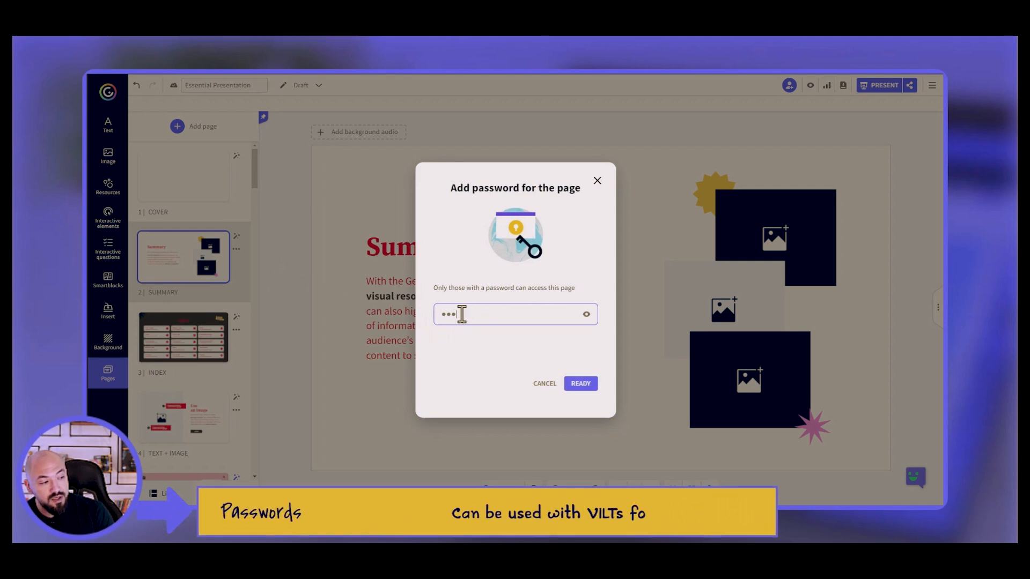
left_click(587, 314)
left_click(586, 314)
left_click(582, 384)
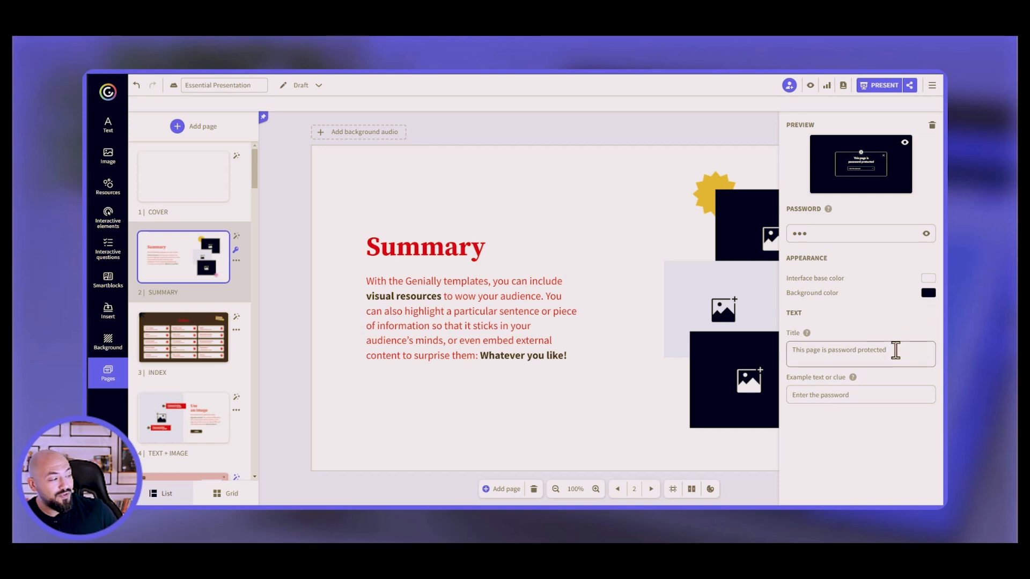
Set the title 'you need a password to move forward' and hint 'Enter the code', then preview it.
key("ctrl+shift+Left")
key("ctrl+shift+Left")
key("ctrl+shift+Left")
key("ctrl+shift+Left")
key("ctrl+shift+Left")
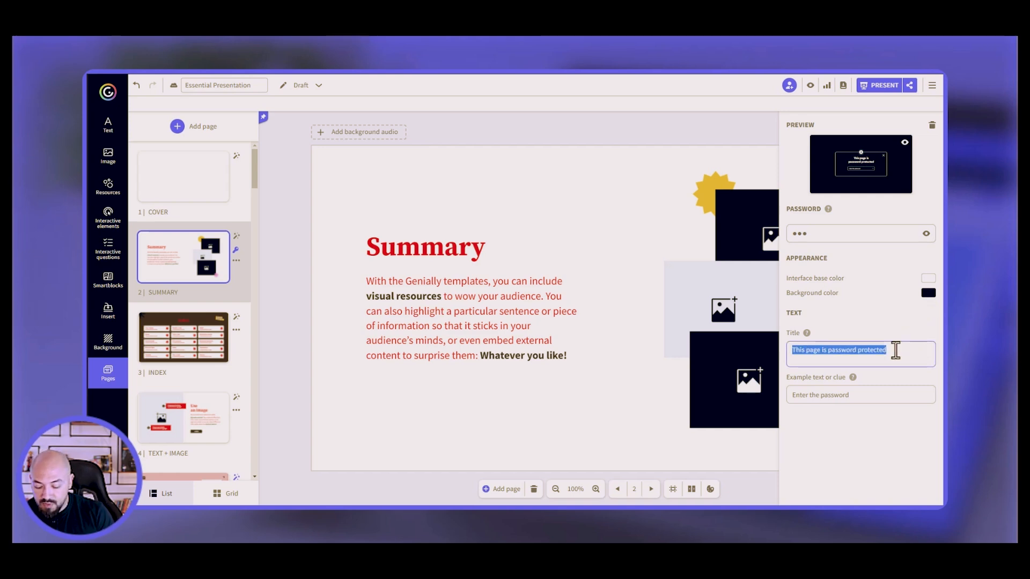
type("you need a")
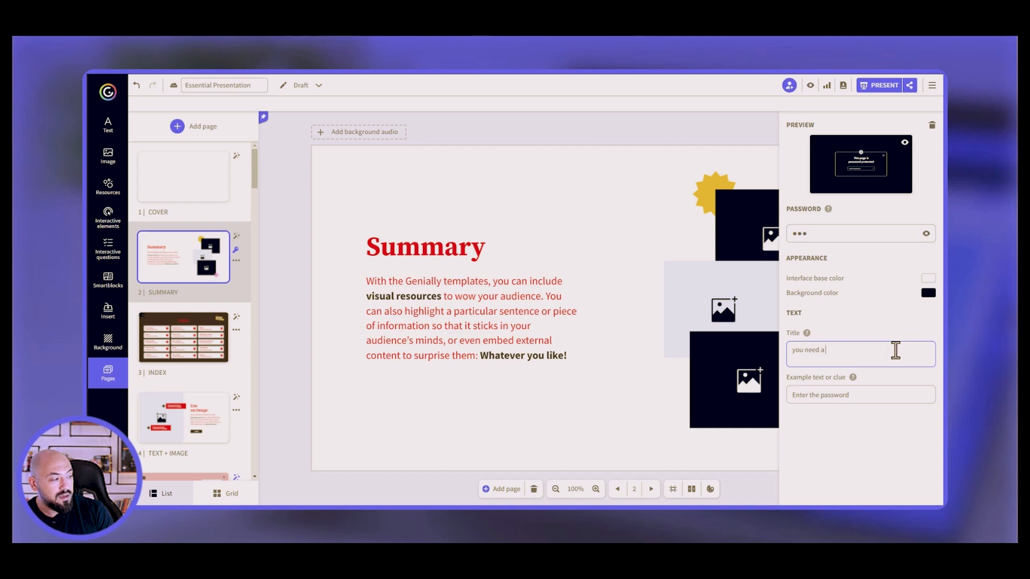
type(" password to ")
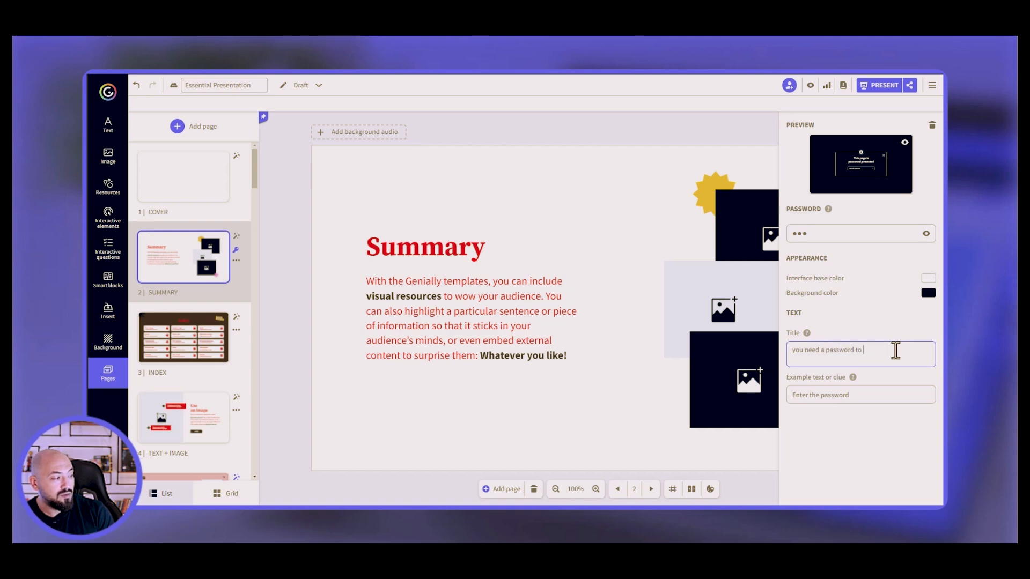
type("move forward")
left_click(859, 396)
key("ctrl+shift+Left")
key("ctrl+shift+Left")
key("ctrl+shift+Left")
type("Enter the code")
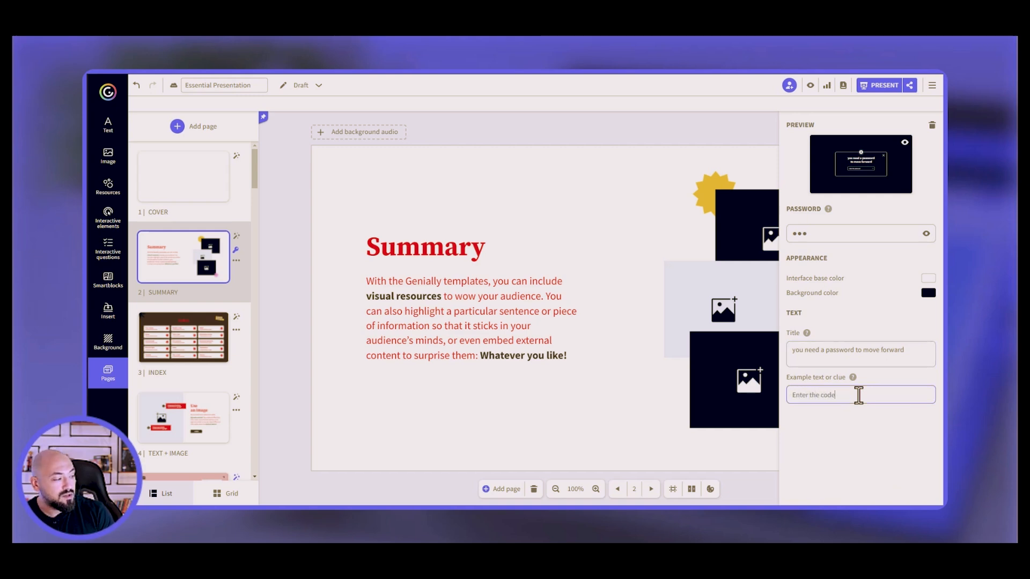
left_click(904, 143)
left_click(890, 179)
left_click(707, 167)
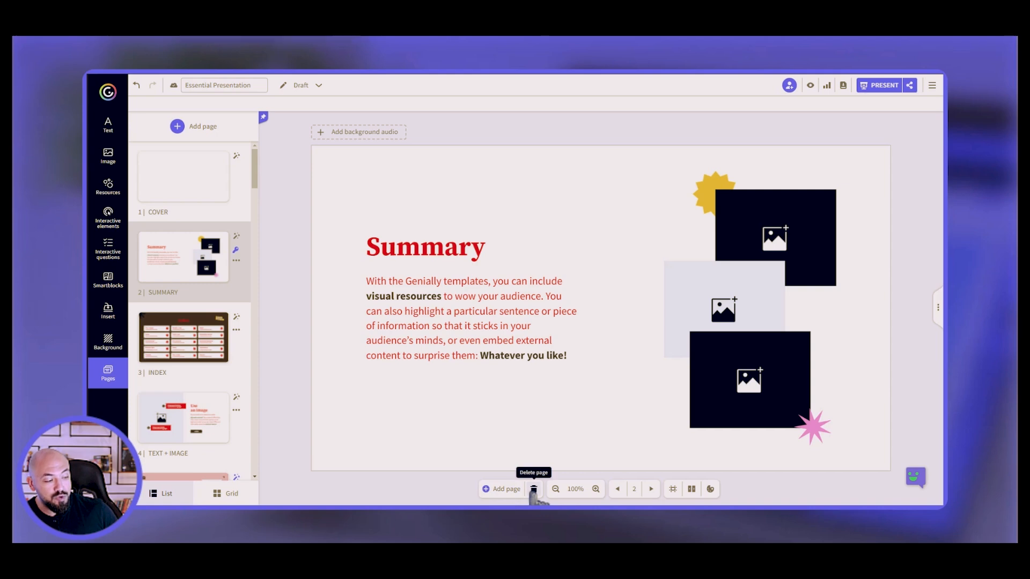
Zoom out and back to 100%, then show the Canvas settings at 1200 × 675 px.
left_click(556, 489)
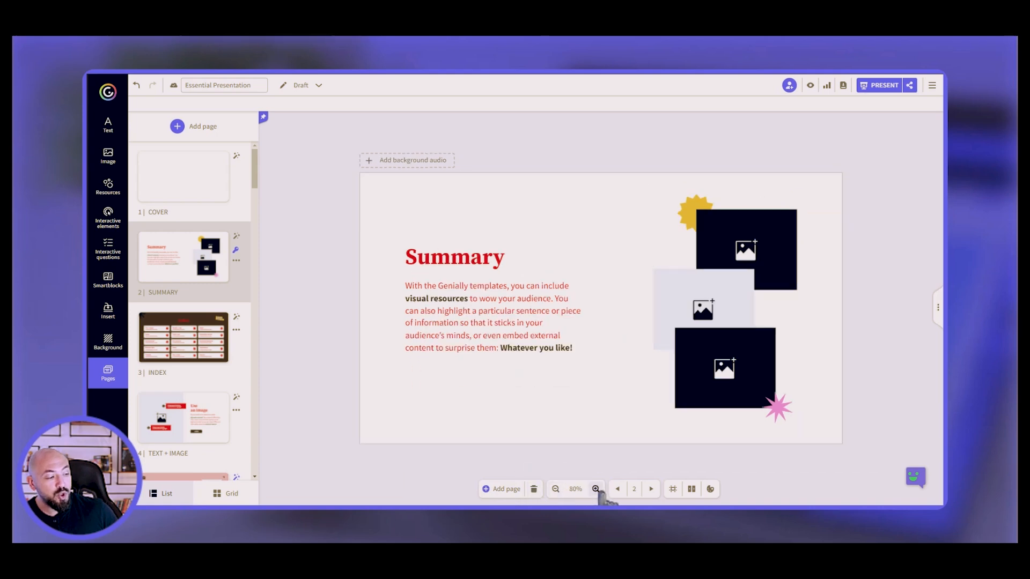
left_click(595, 489)
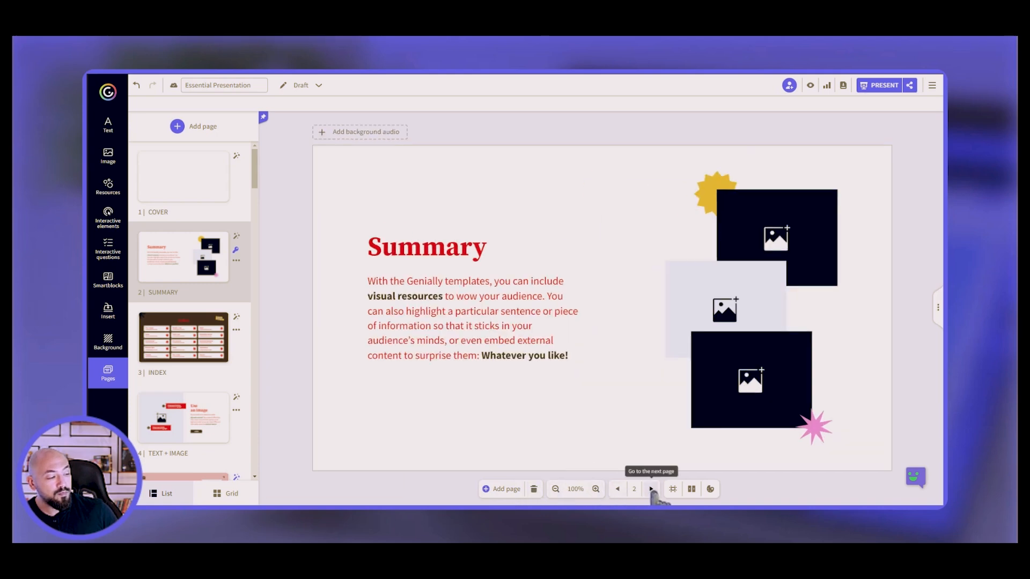
left_click(673, 490)
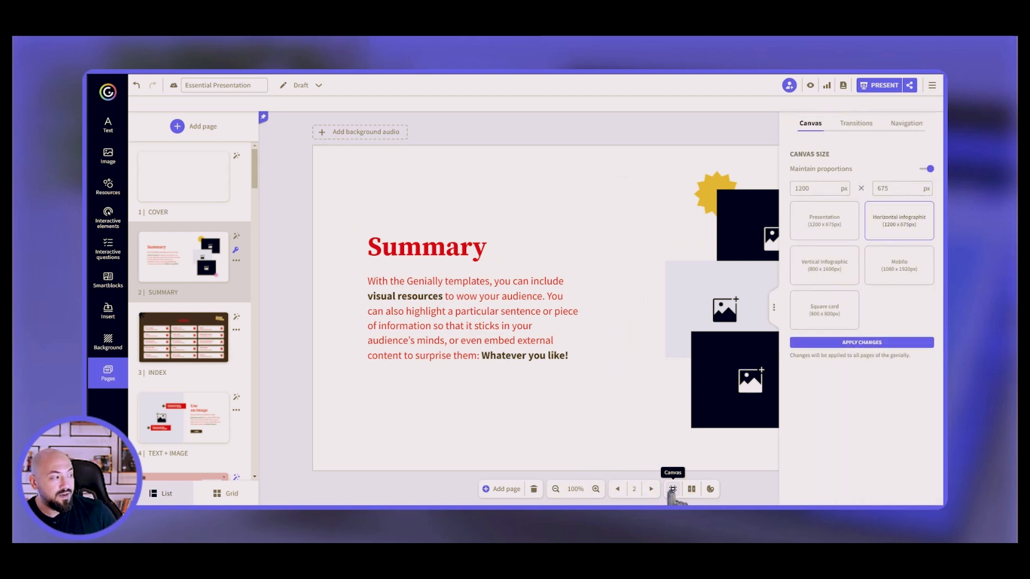
Unlock proportions and apply the Mobile preset, 1080 × 1920 px, to all pages.
left_click(926, 169)
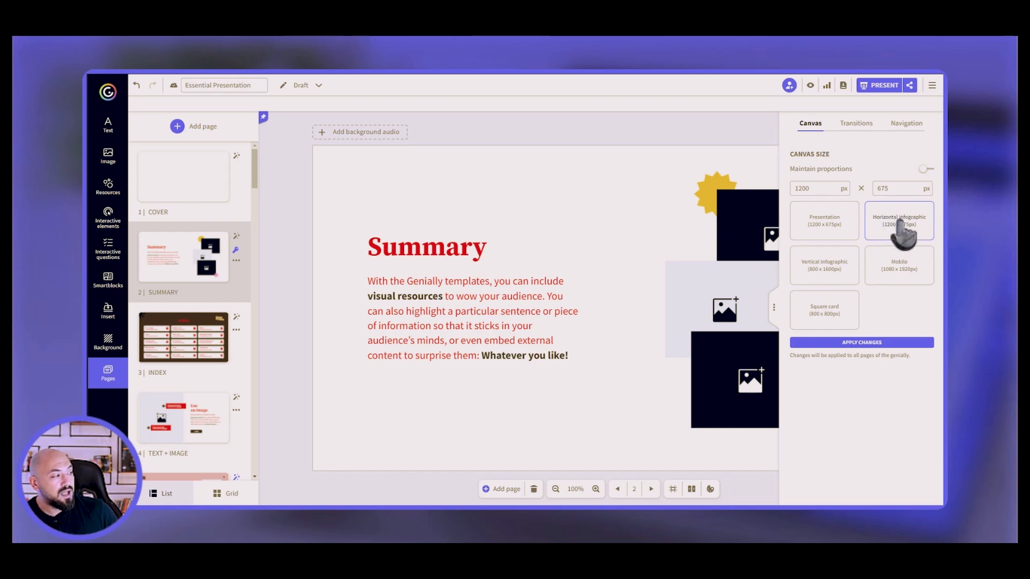
left_click(823, 274)
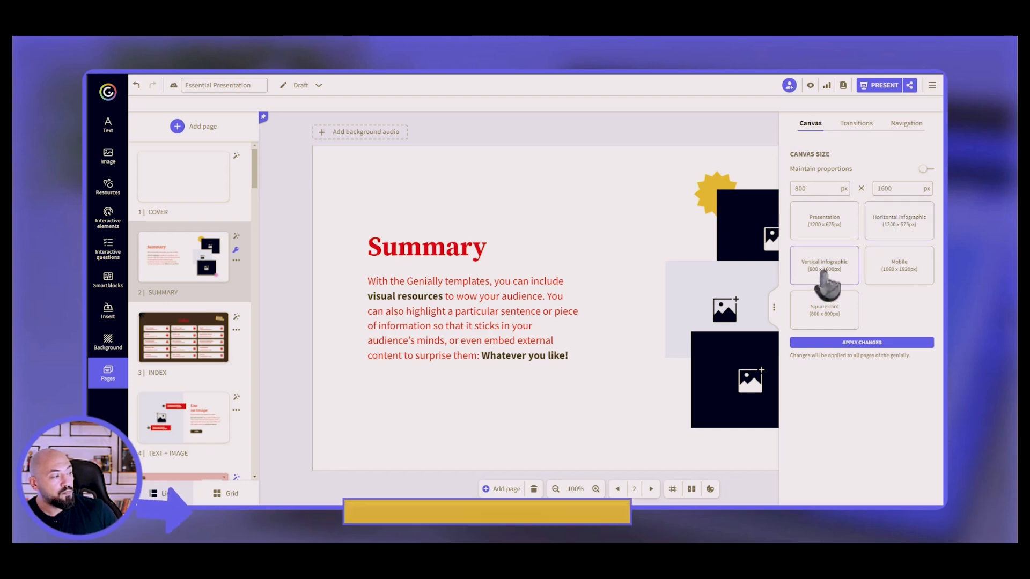
left_click(899, 283)
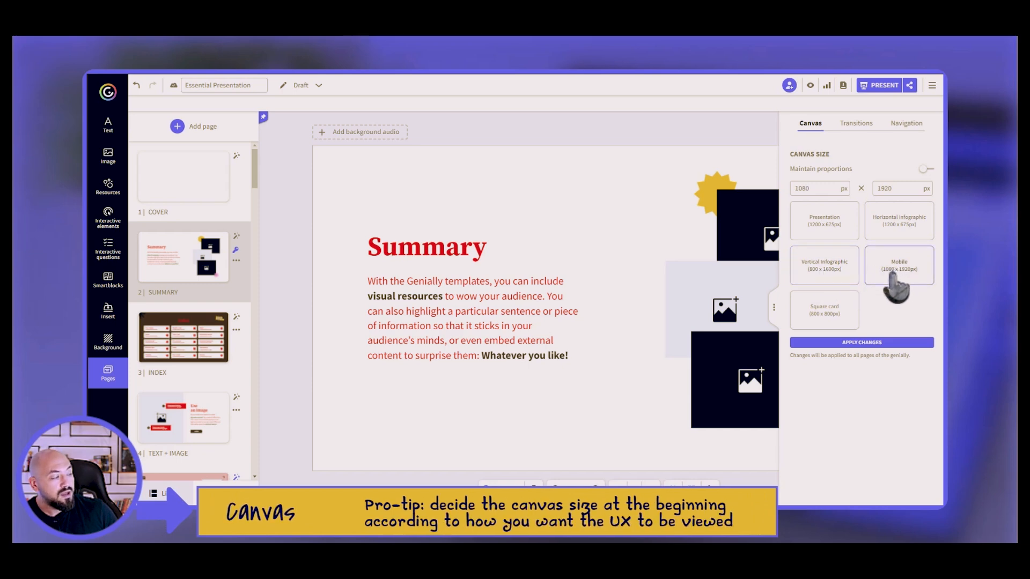
left_click(863, 345)
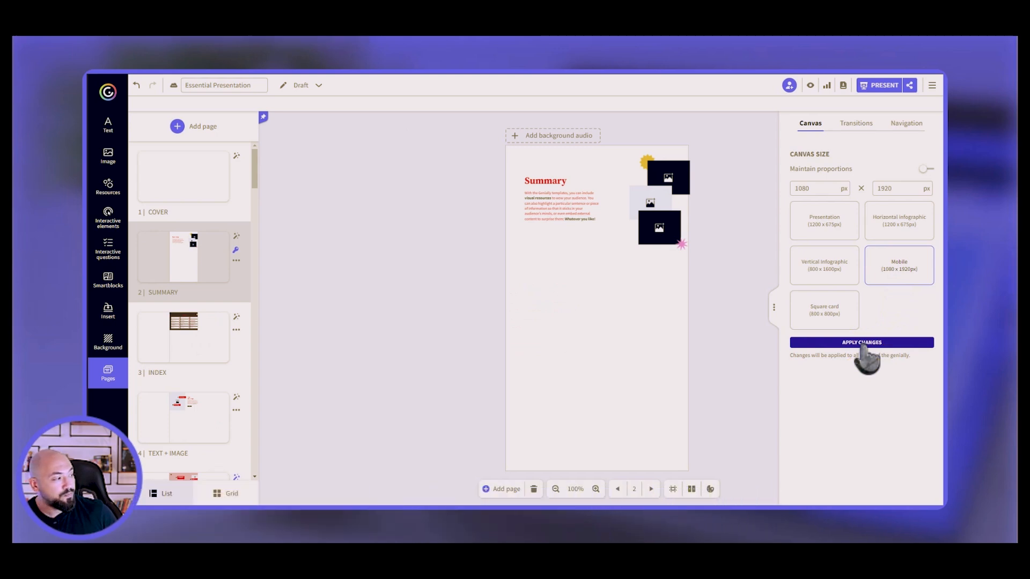
Set the page transitions to Vertical, then show the Navigation mode options.
left_click(857, 124)
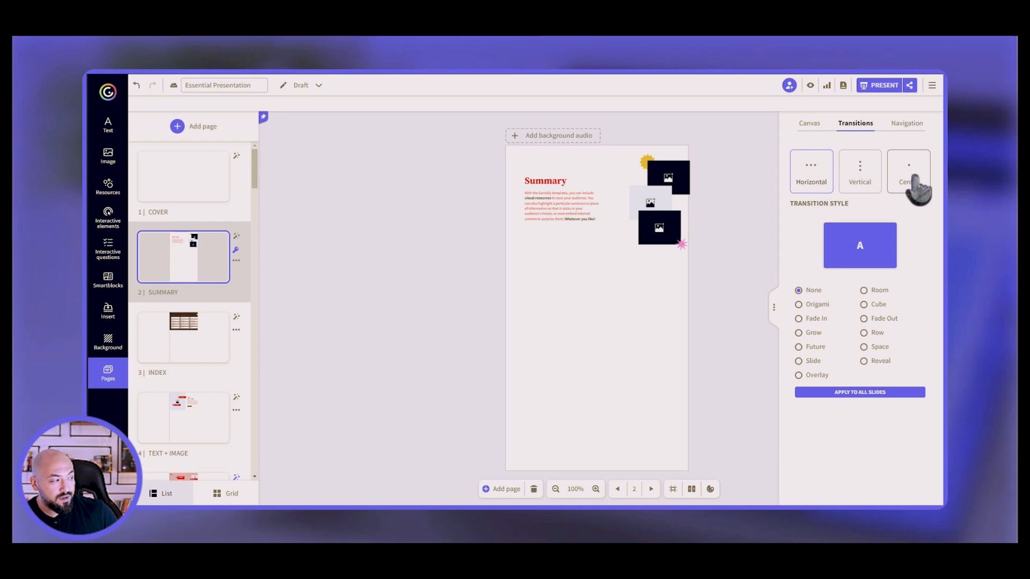
left_click(859, 182)
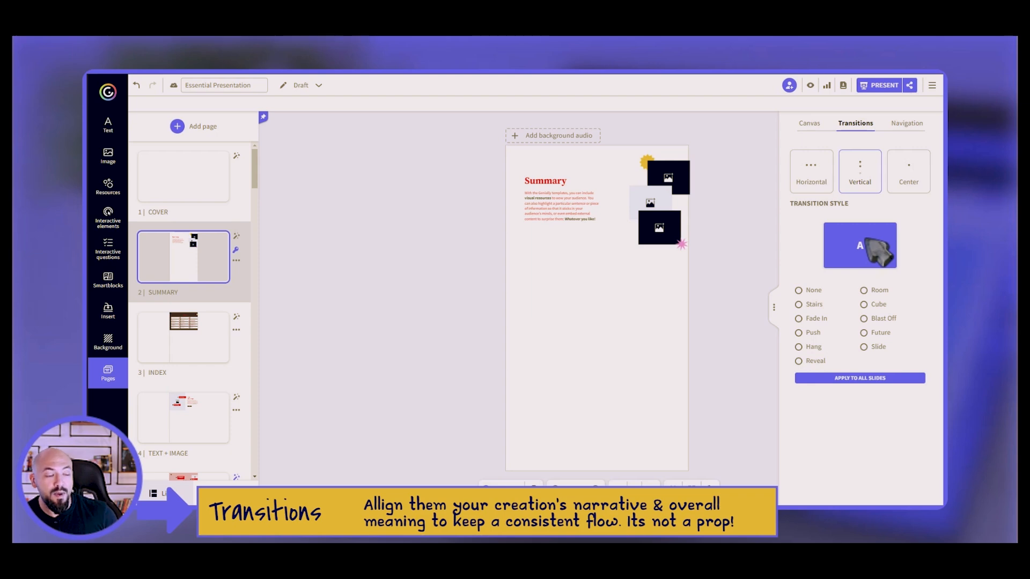
left_click(904, 127)
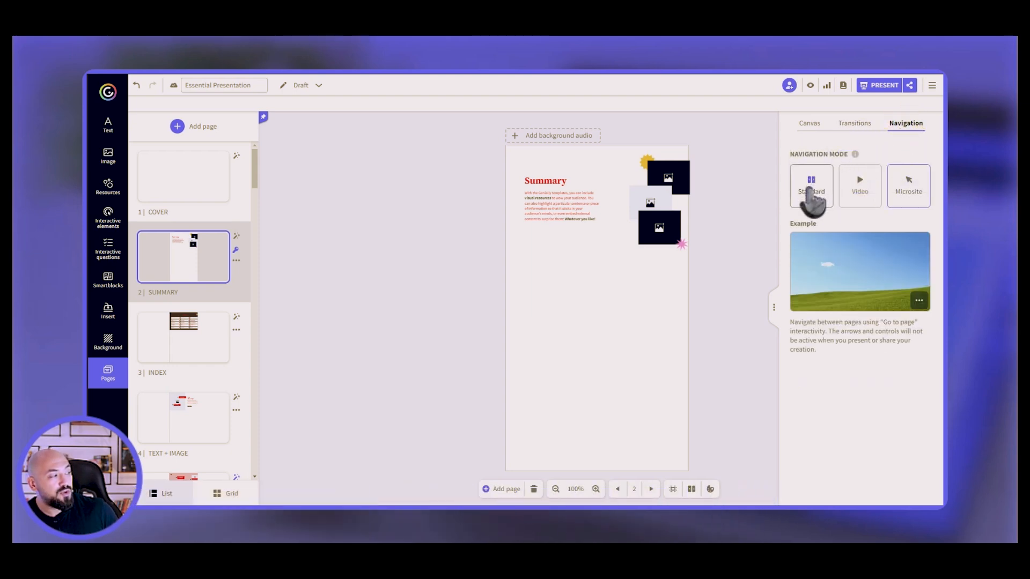
Try the Standard, Video (one second longer per page) and Microsite navigation modes.
left_click(811, 188)
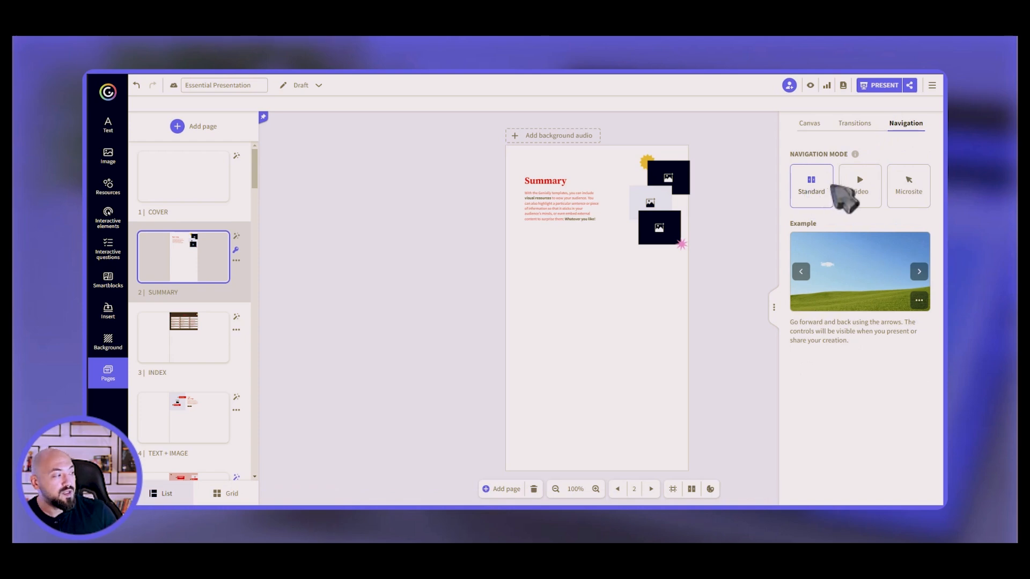
left_click(857, 199)
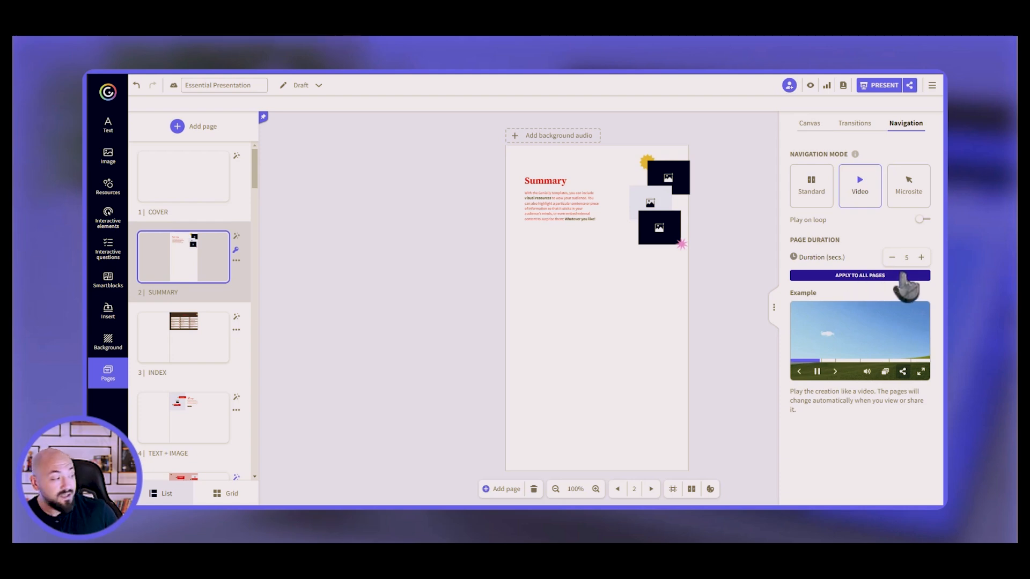
left_click(921, 257)
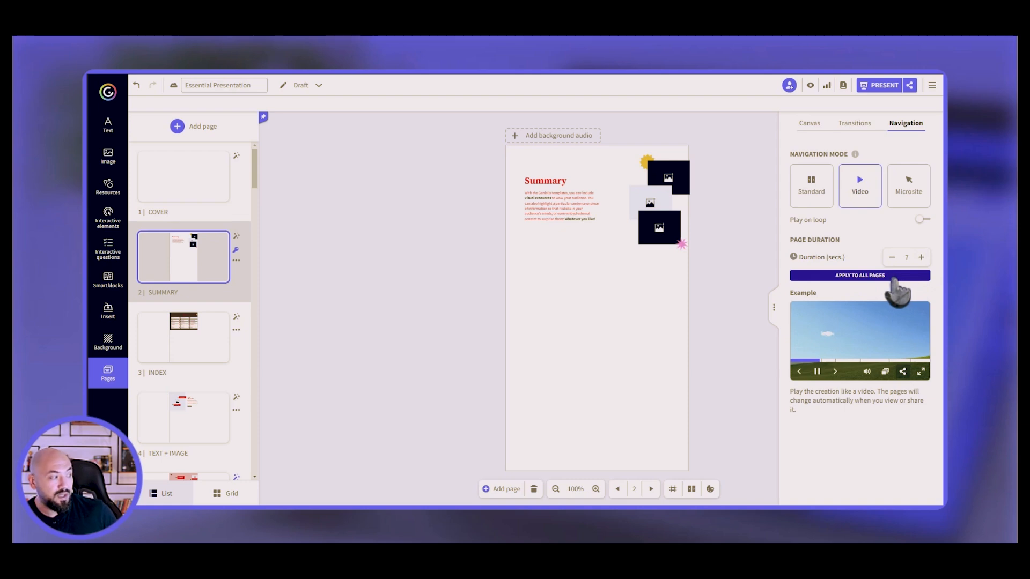
left_click(902, 195)
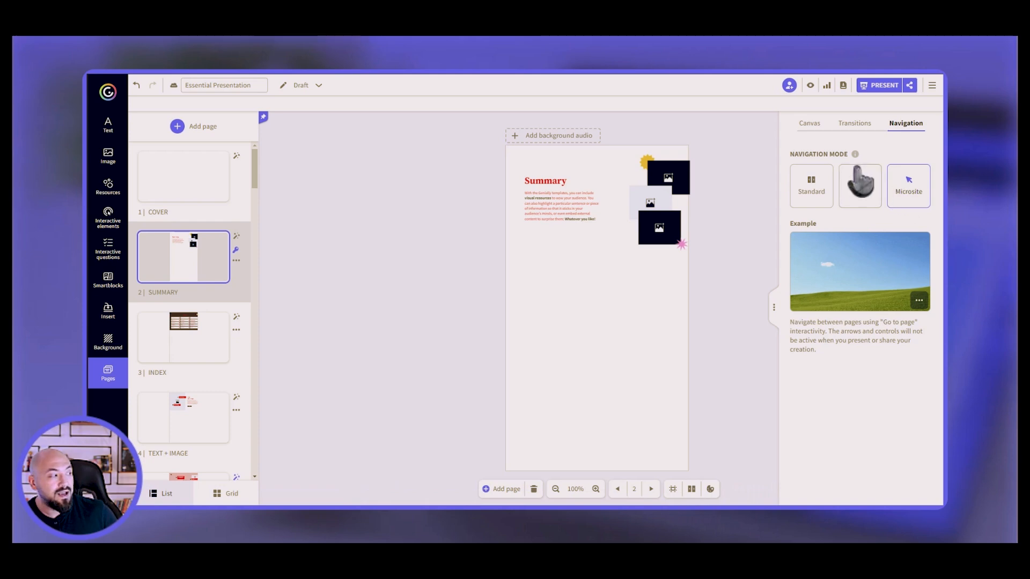
Apply the Horizontal infographic size, 1200 × 675 px, to all pages.
left_click(810, 123)
left_click(895, 223)
left_click(880, 343)
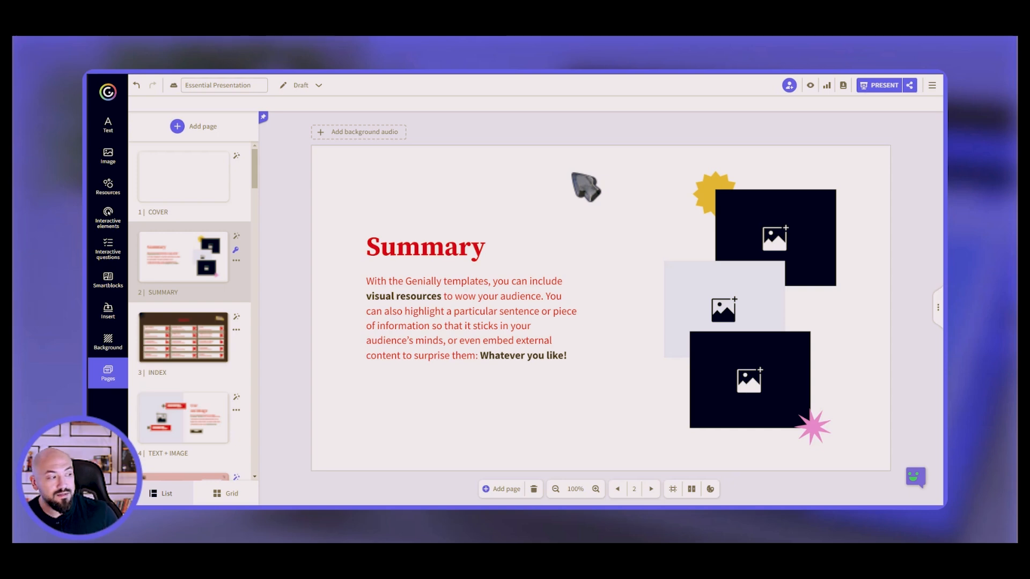
Select the Summary title and browse its entrance, continuous, exit, hover and click animation effects.
left_click(479, 252)
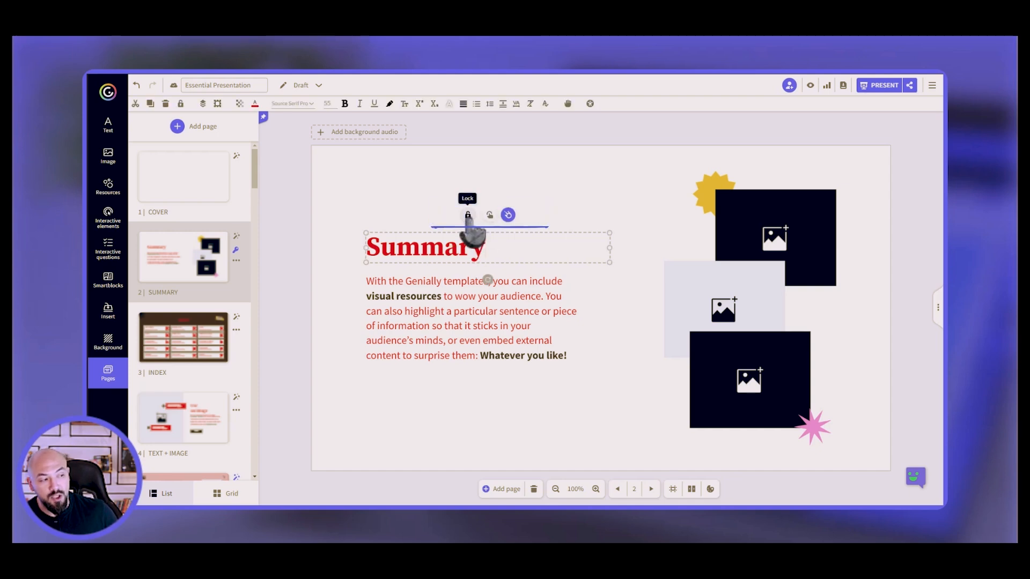
left_click(508, 216)
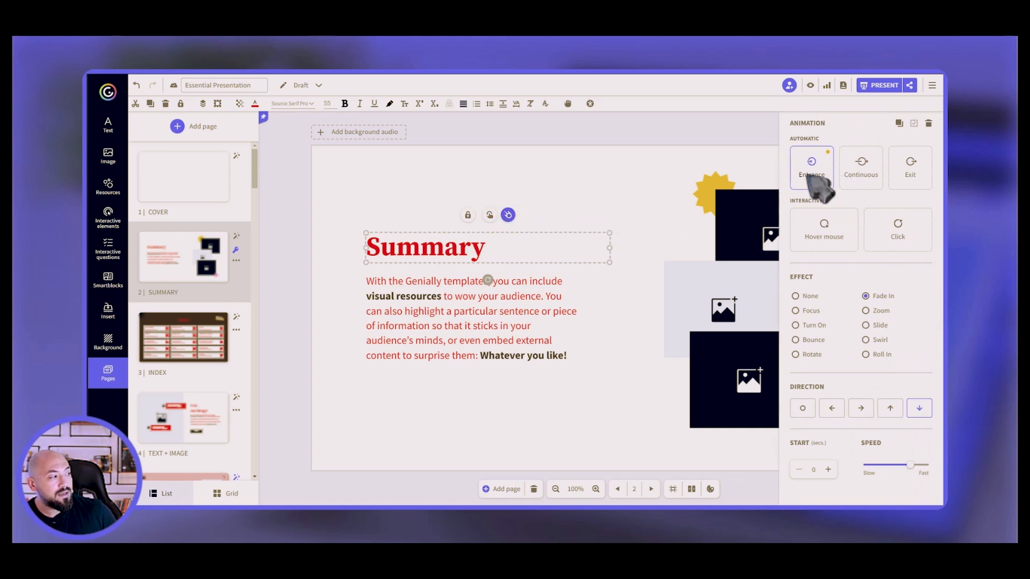
left_click(861, 177)
left_click(910, 174)
left_click(819, 239)
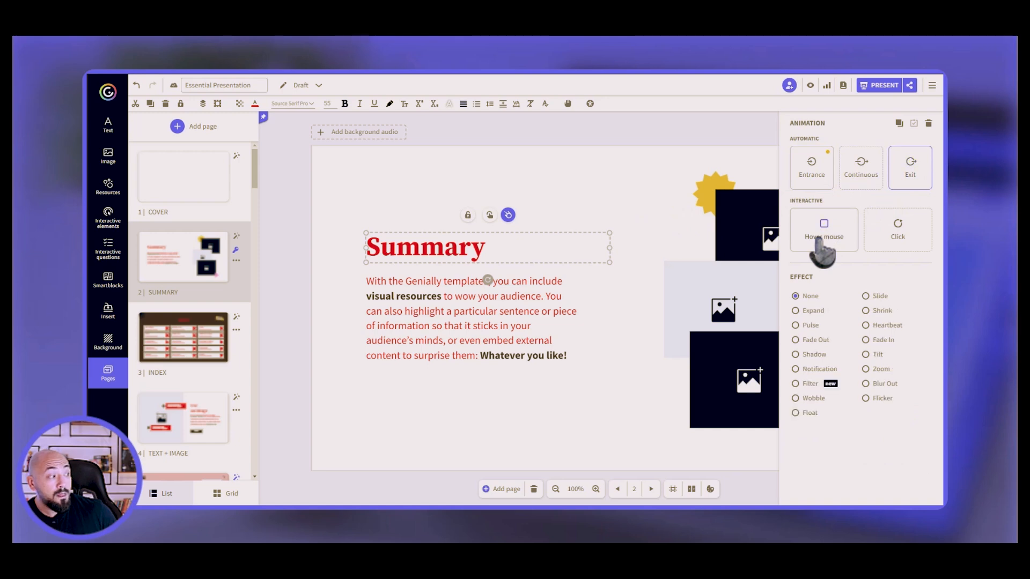
left_click(897, 244)
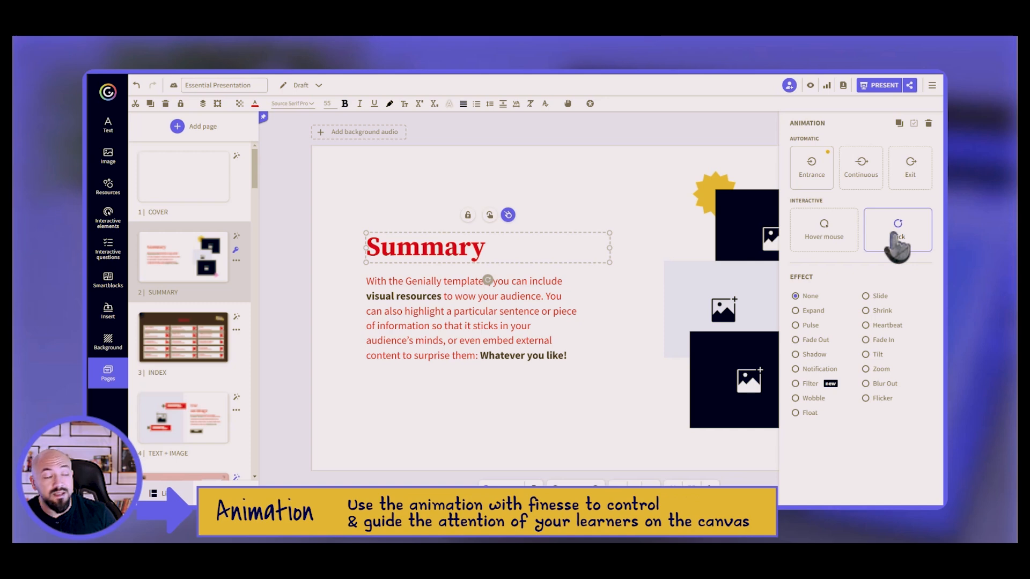
left_click(813, 179)
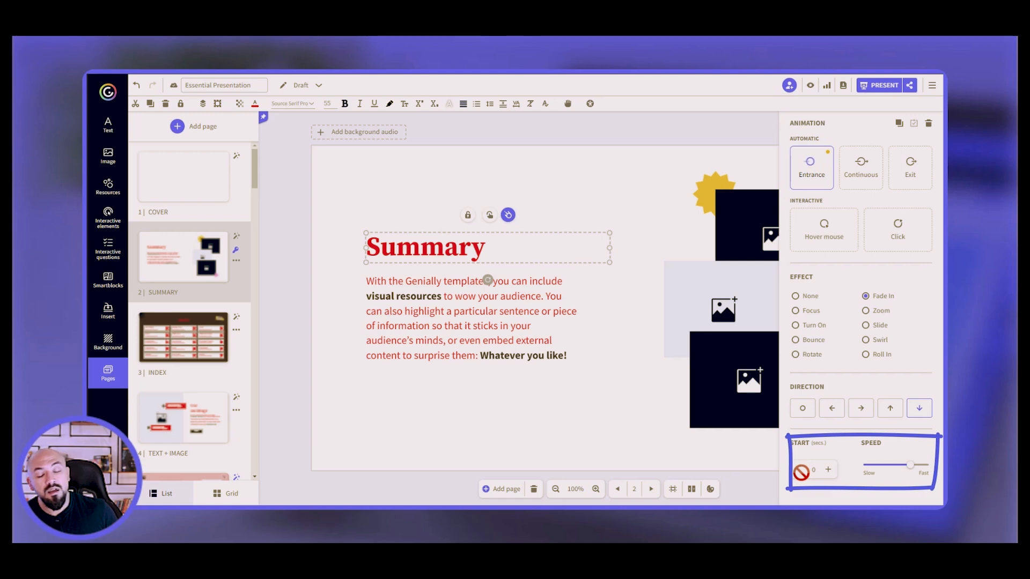
mouse_move(901, 469)
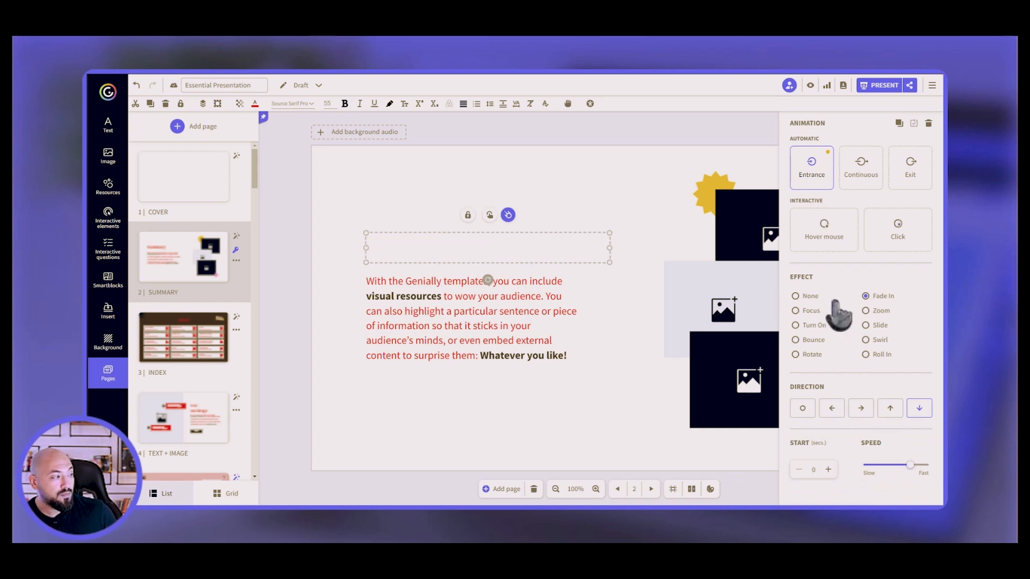
left_click(825, 238)
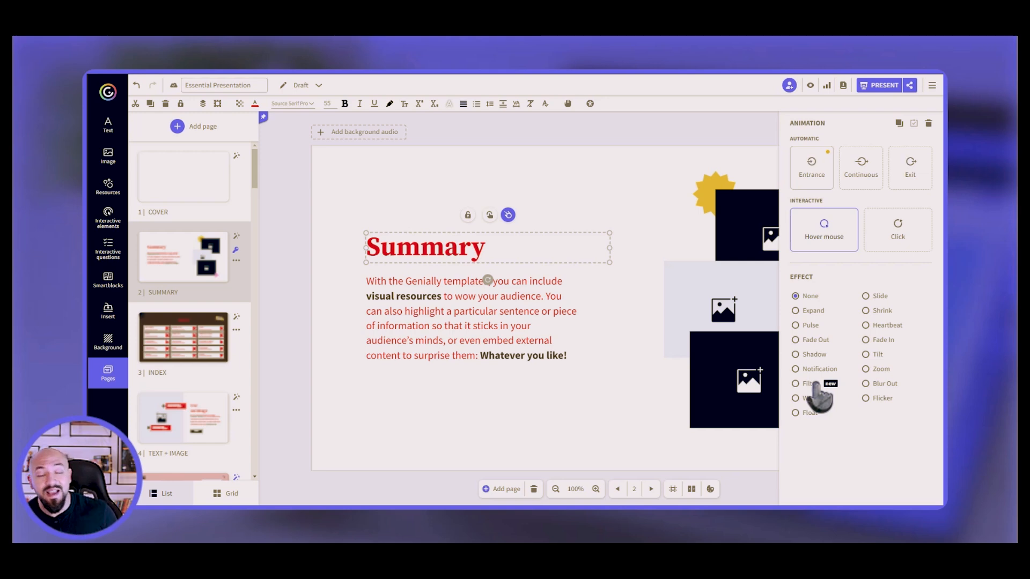
Give the title a Fade Out effect triggered on click, then reselect it.
left_click(884, 246)
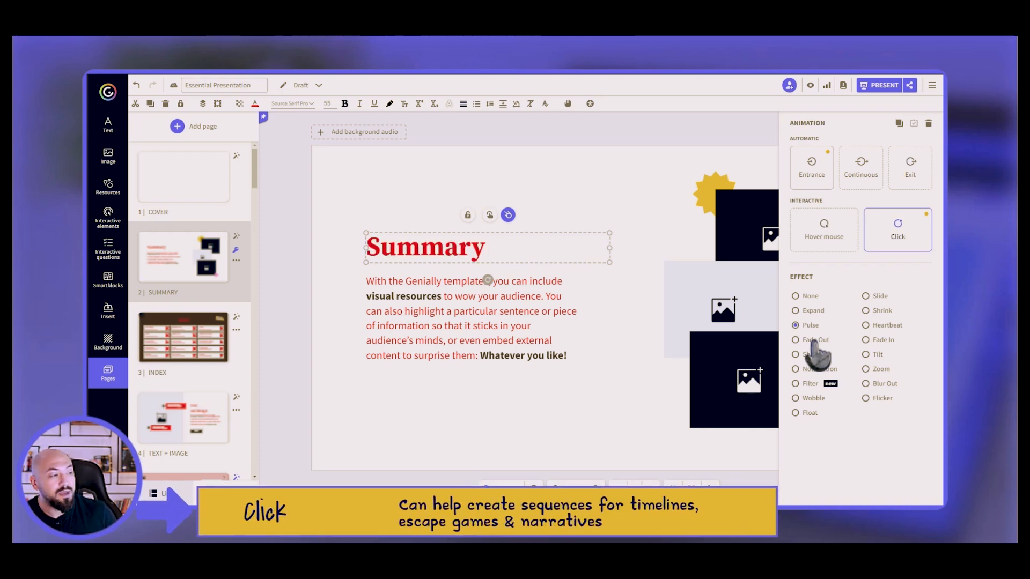
left_click(813, 341)
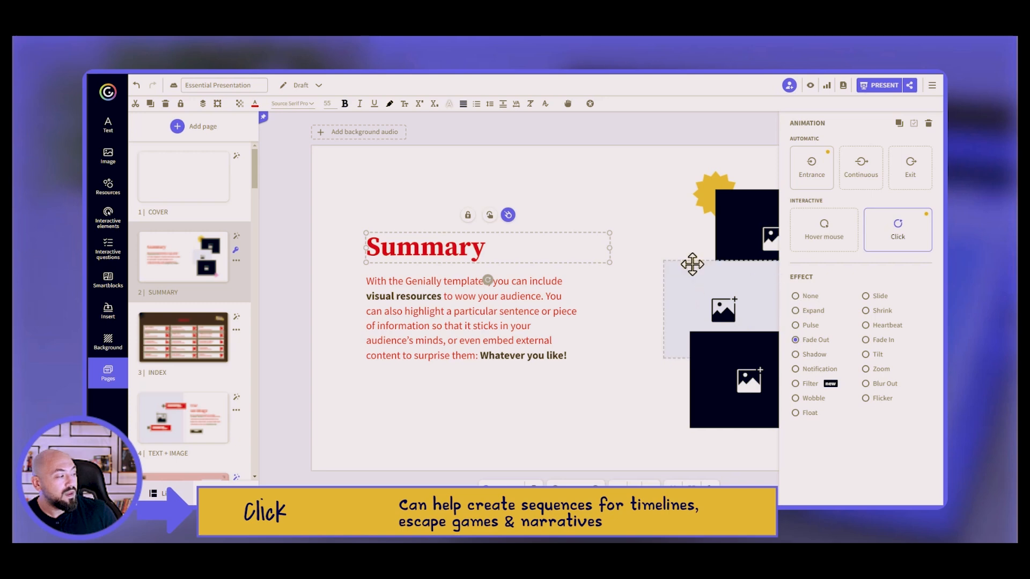
left_click(577, 203)
left_click(481, 248)
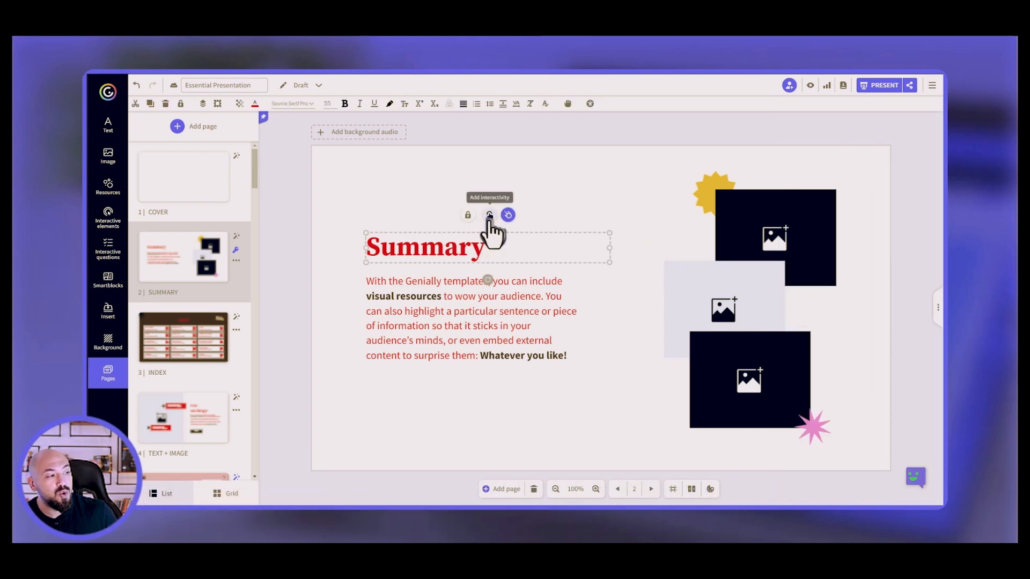
Show the title's interactivity options and preview the Tooltip editor, closing it unsaved.
left_click(489, 216)
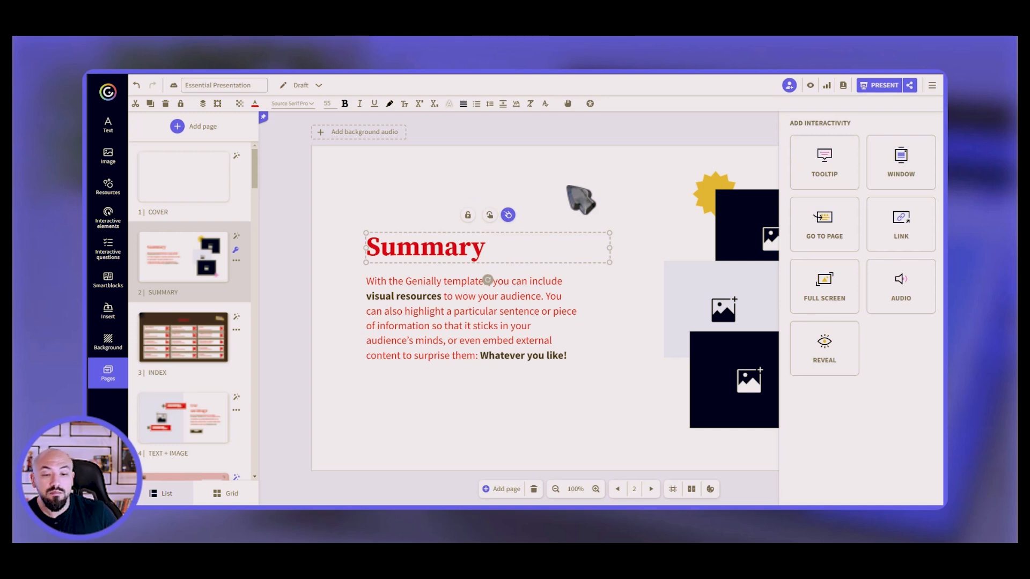
left_click(826, 185)
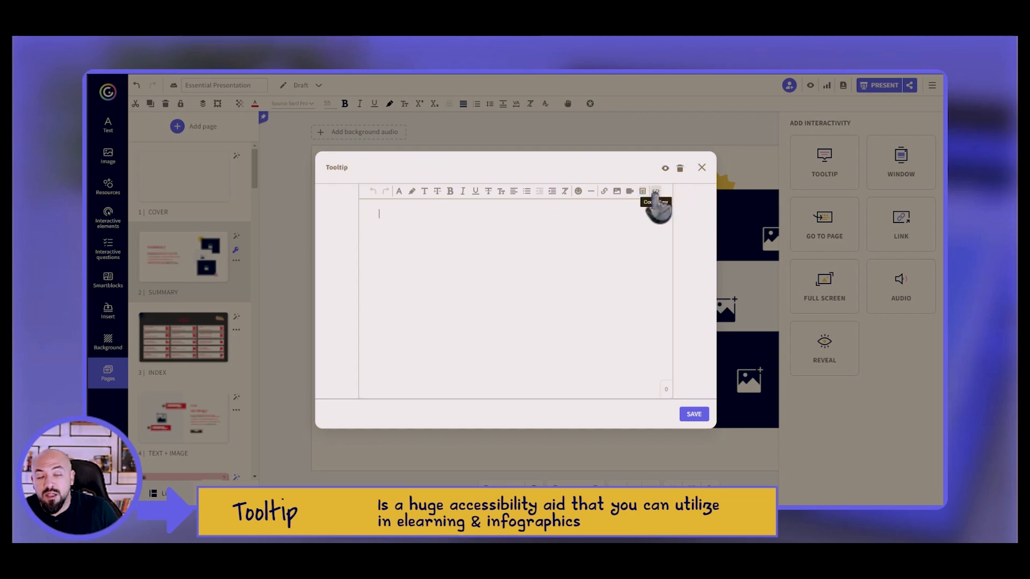
left_click(702, 167)
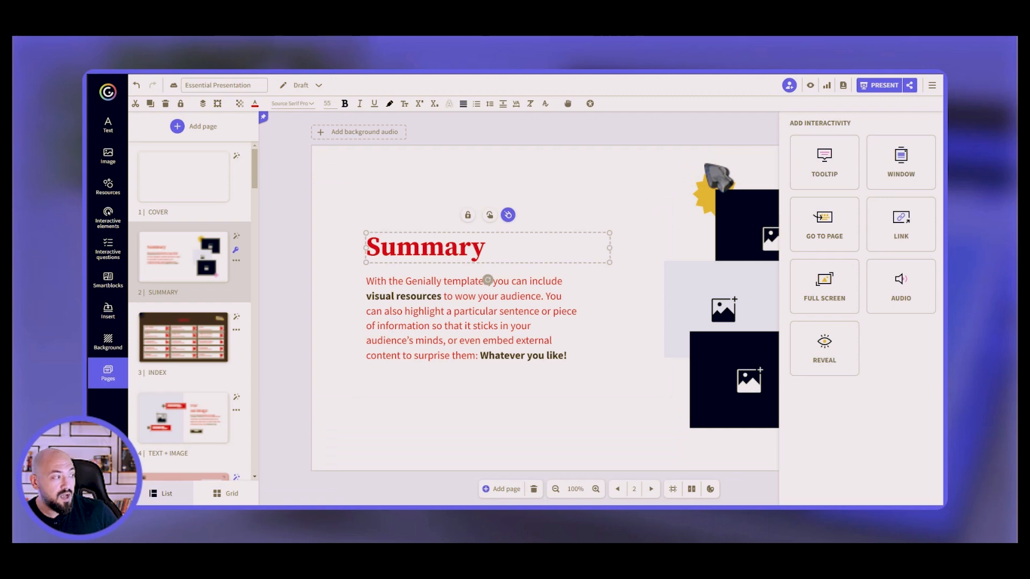
left_click(905, 172)
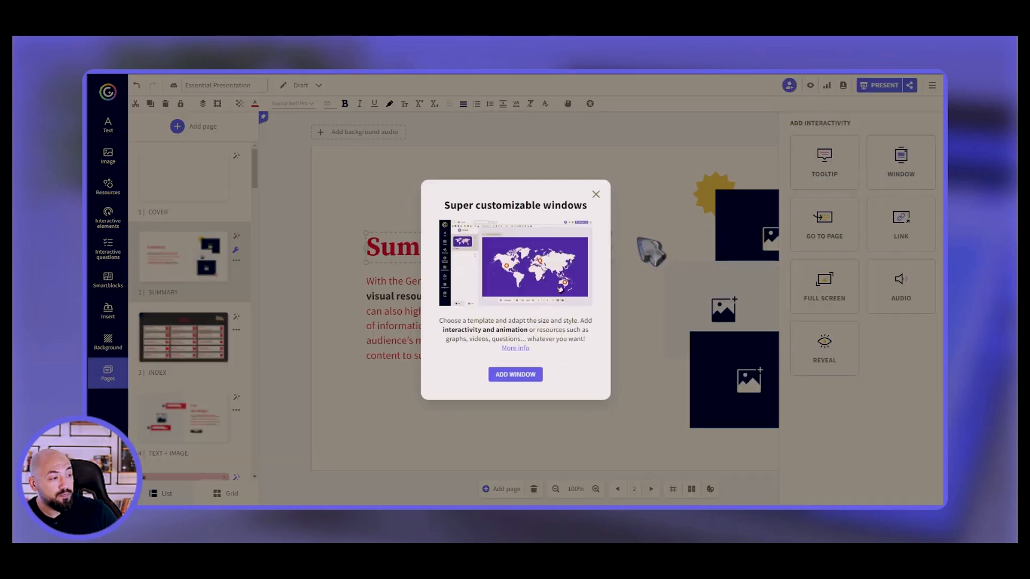
left_click(524, 378)
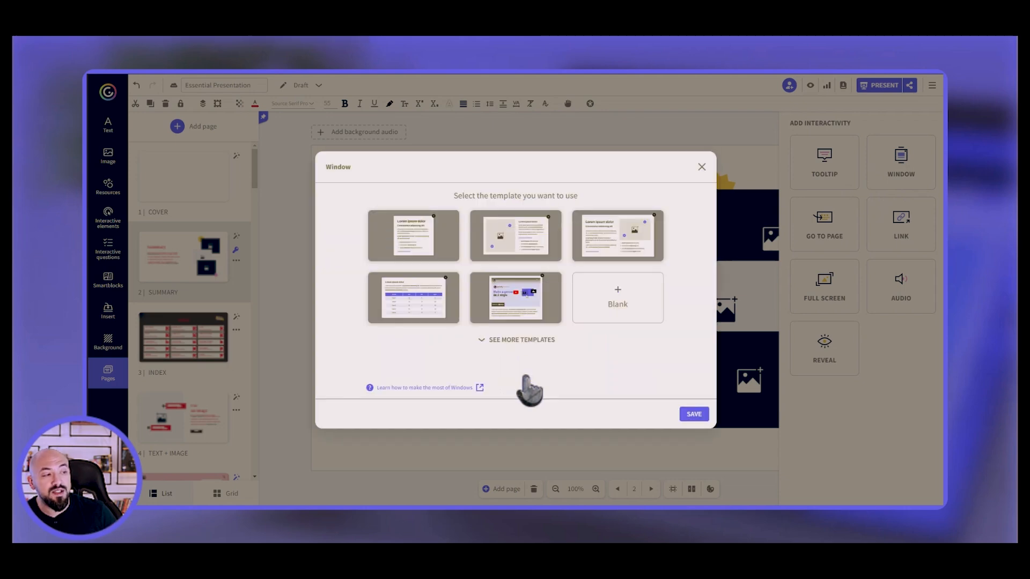
left_click(423, 258)
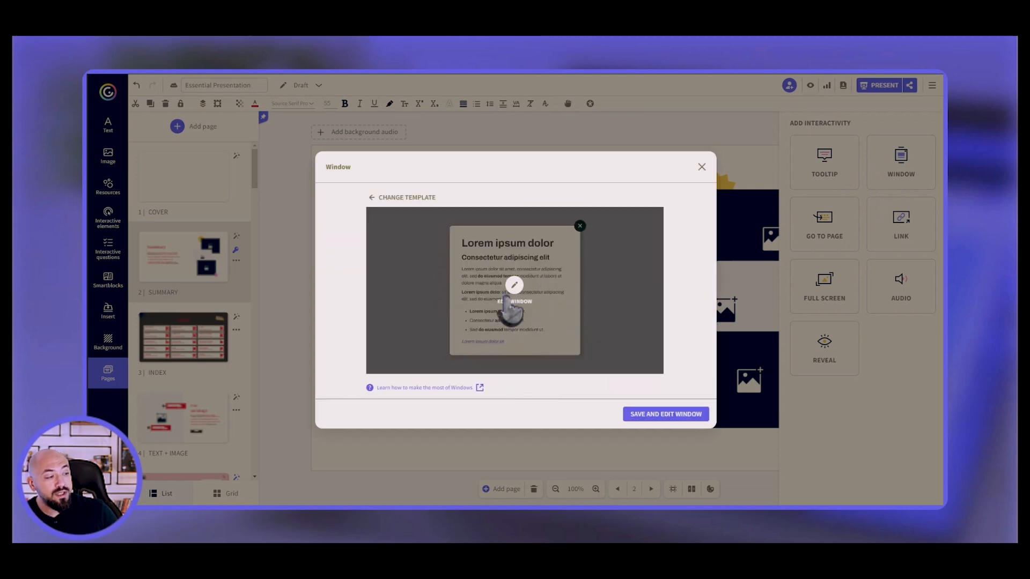
left_click(372, 198)
left_click(515, 245)
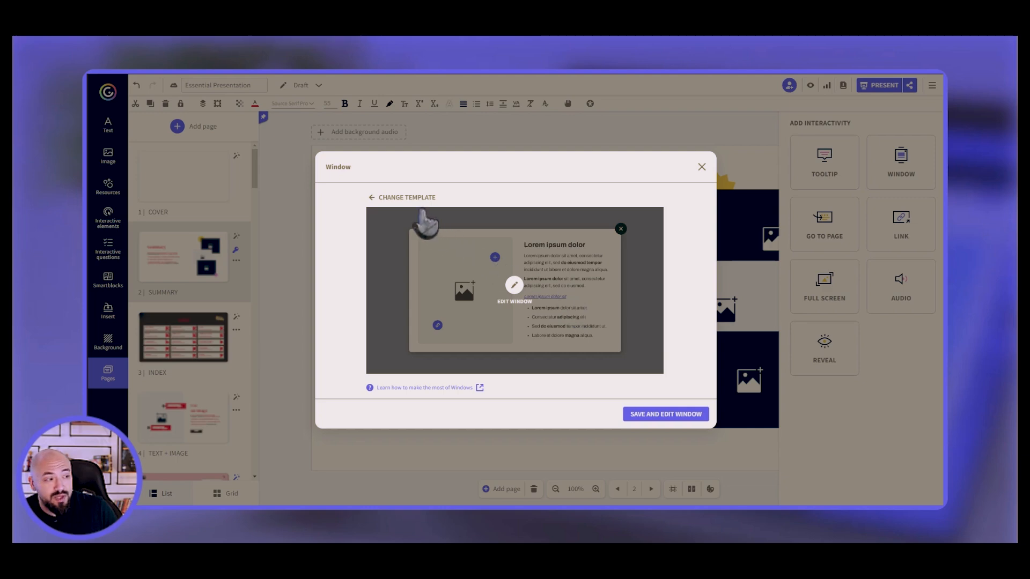
left_click(405, 198)
left_click(631, 248)
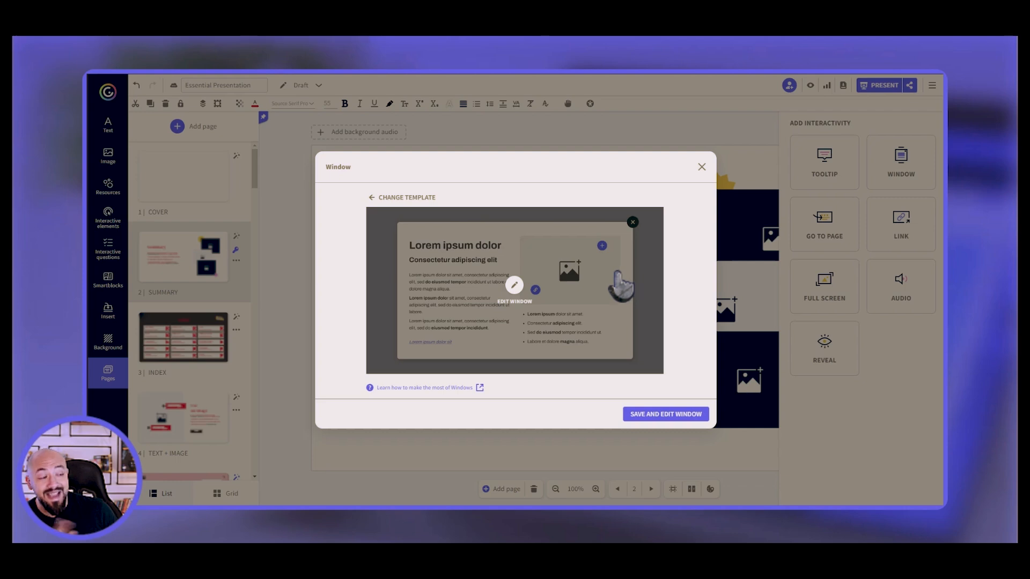
left_click(408, 197)
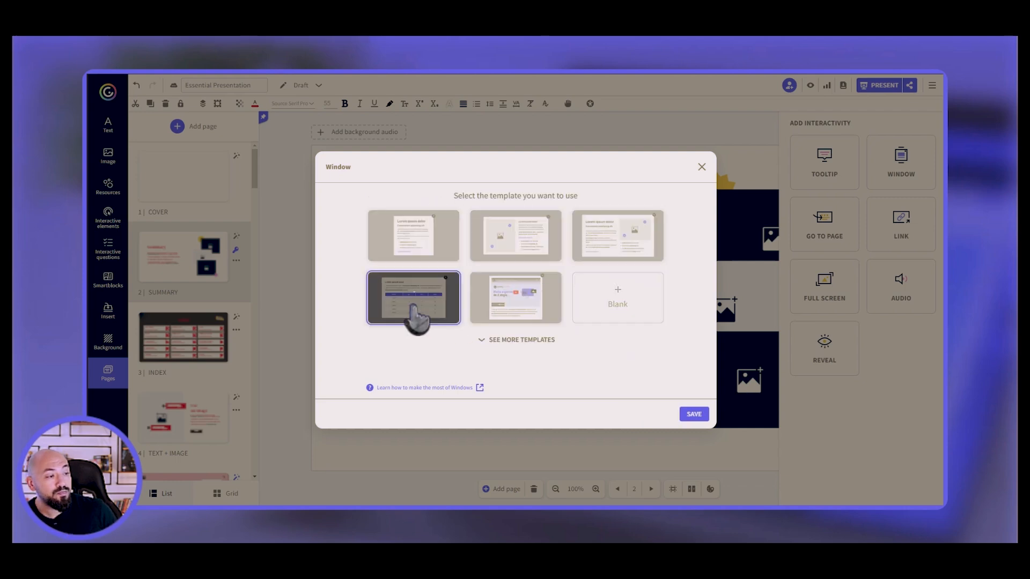
left_click(413, 307)
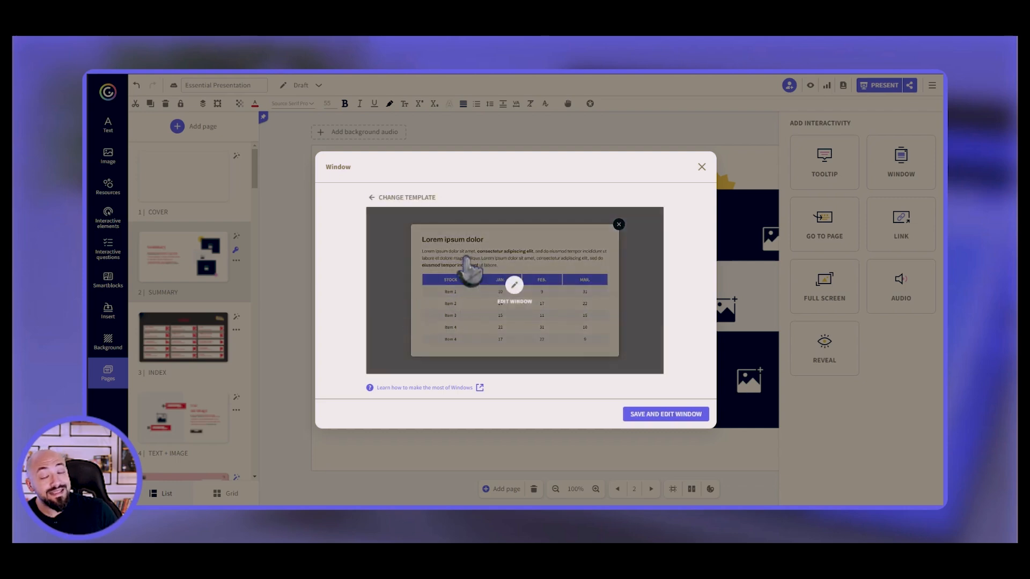
left_click(407, 198)
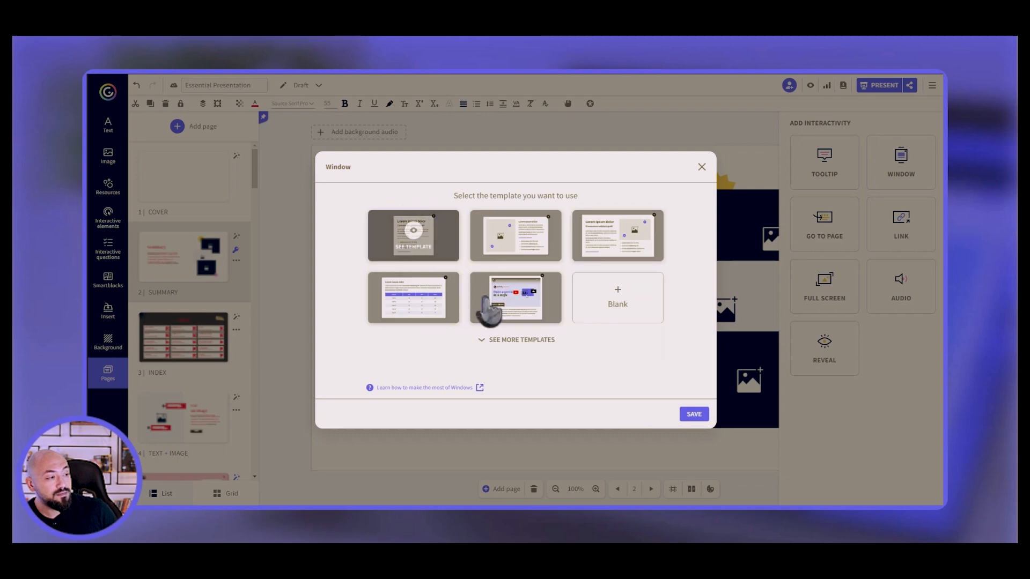
left_click(533, 314)
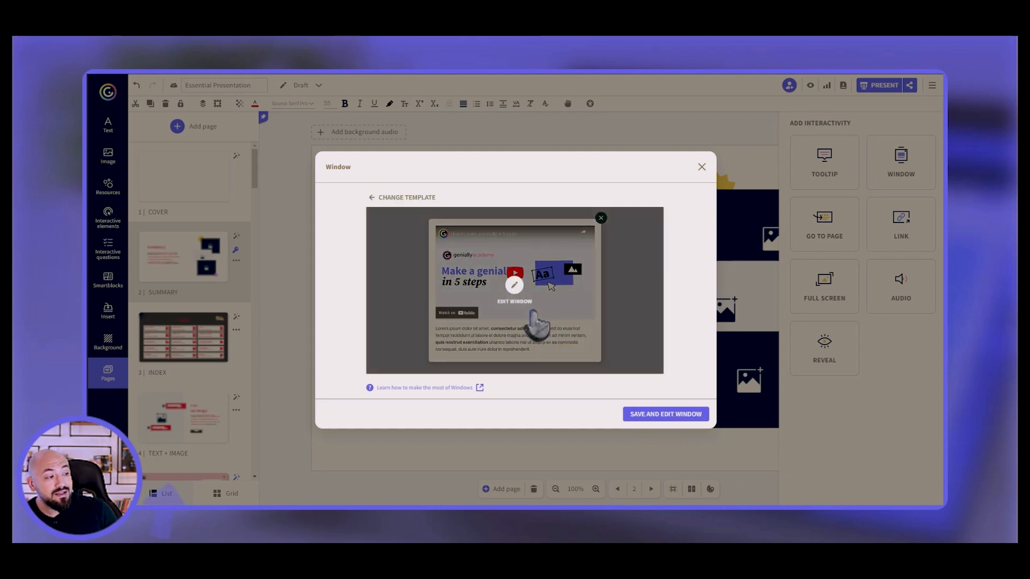
left_click(387, 199)
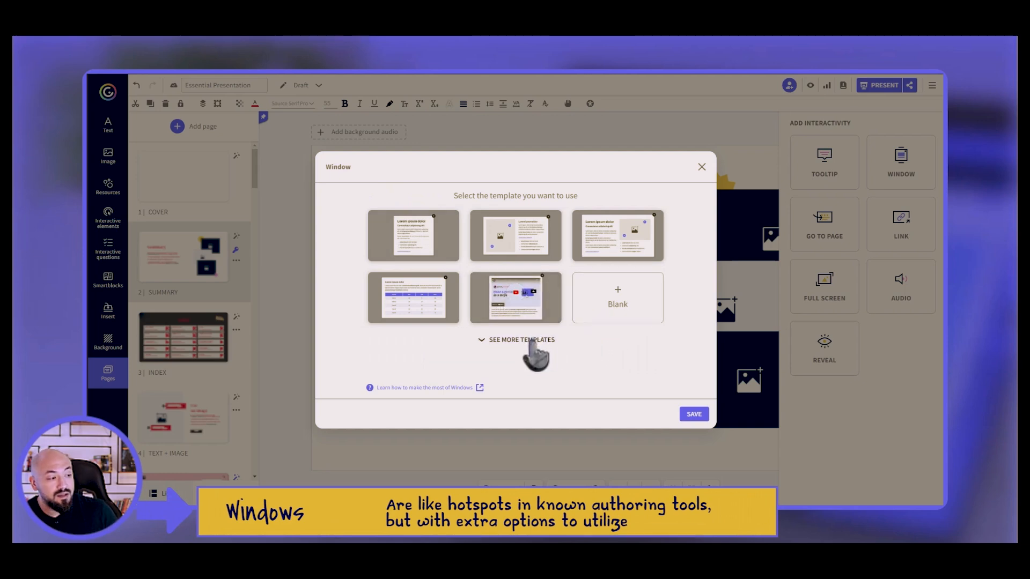
left_click(528, 339)
mouse_move(675, 282)
left_mouse_down()
mouse_move(676, 389)
mouse_move(675, 264)
left_mouse_up()
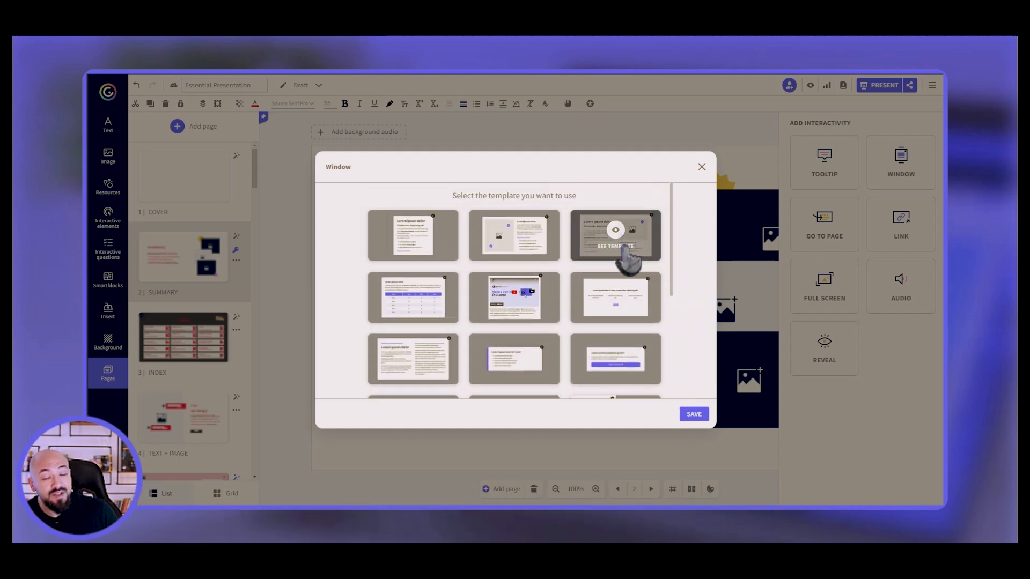
left_click(701, 167)
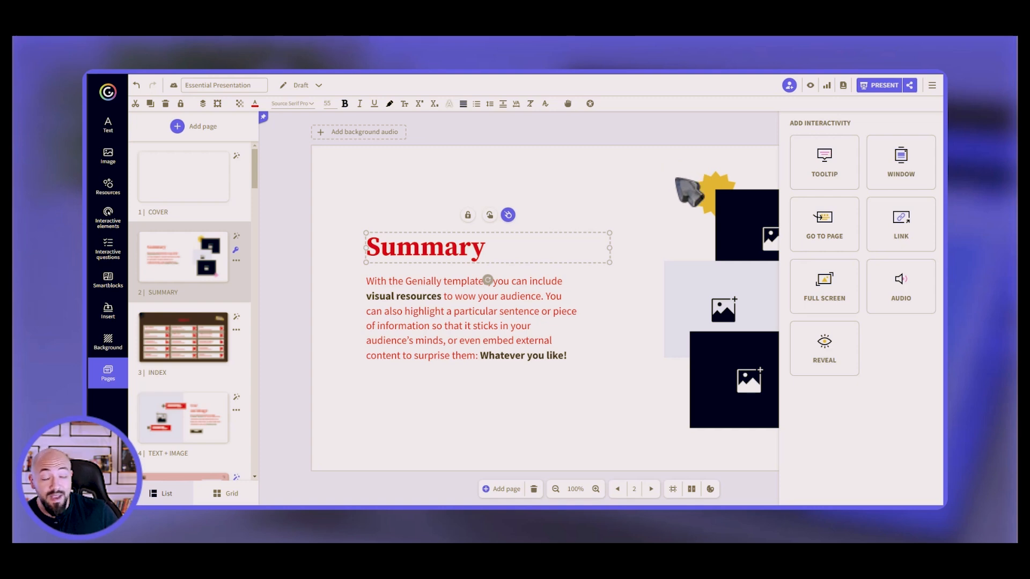
left_click(833, 246)
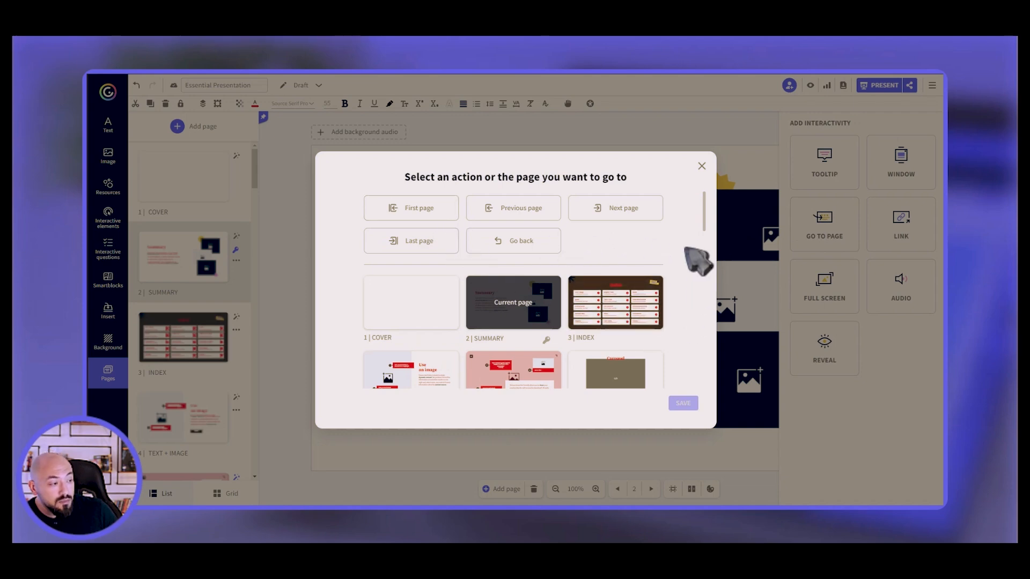
mouse_move(706, 221)
left_mouse_down()
mouse_move(719, 303)
mouse_move(722, 222)
left_mouse_up()
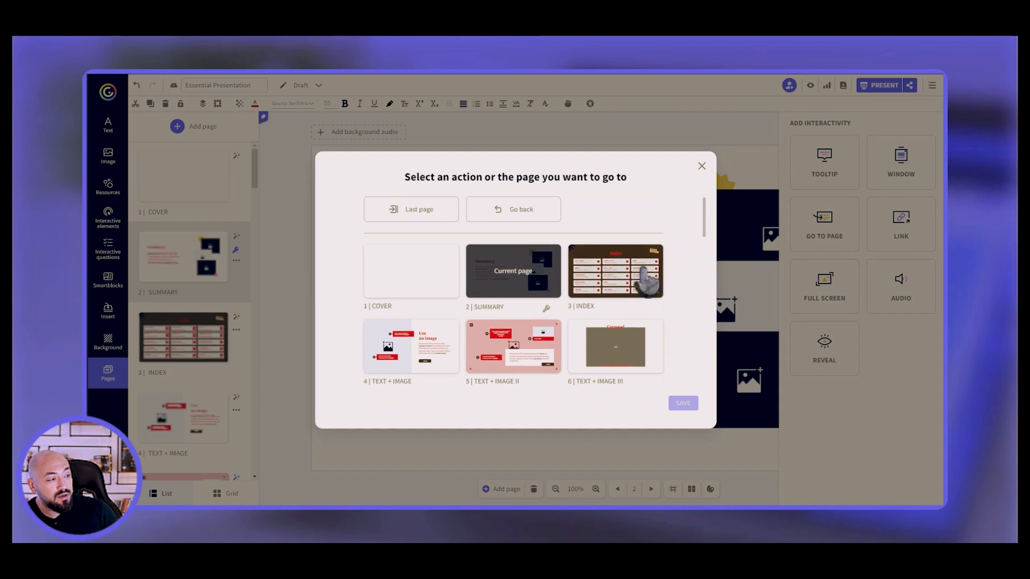
left_click(618, 297)
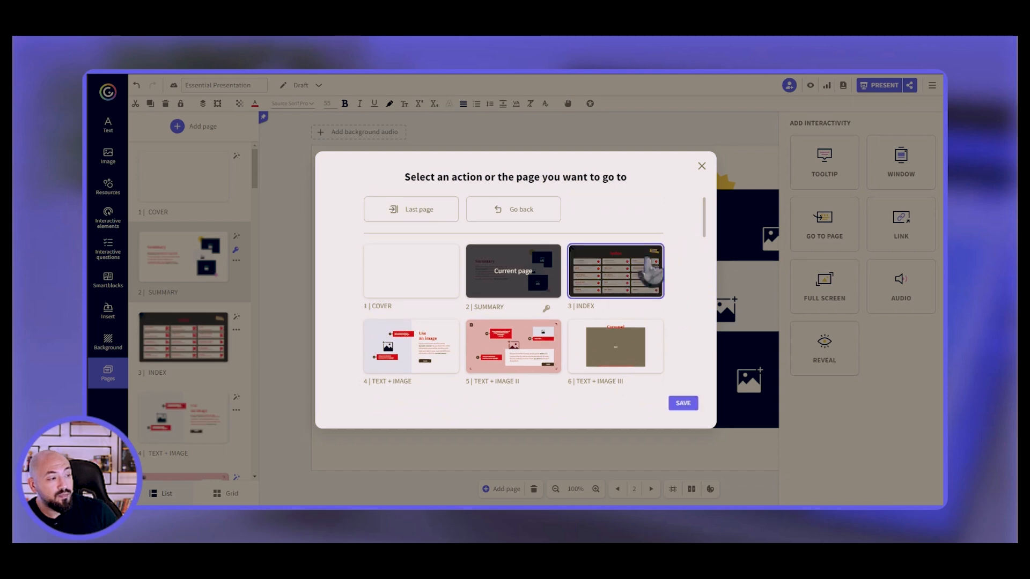
scroll(704, 215, "up", 1)
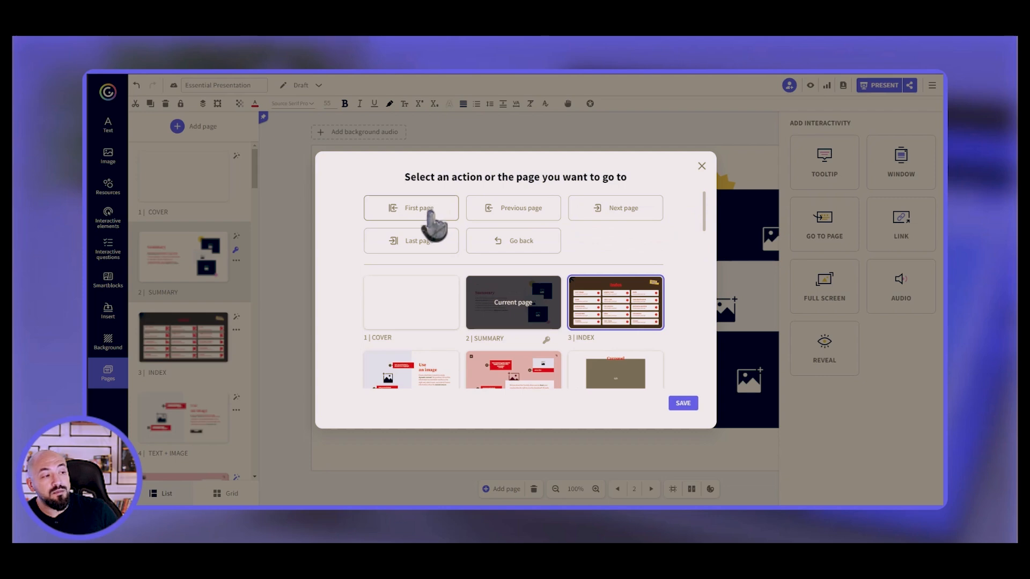
left_click(432, 215)
left_click(531, 215)
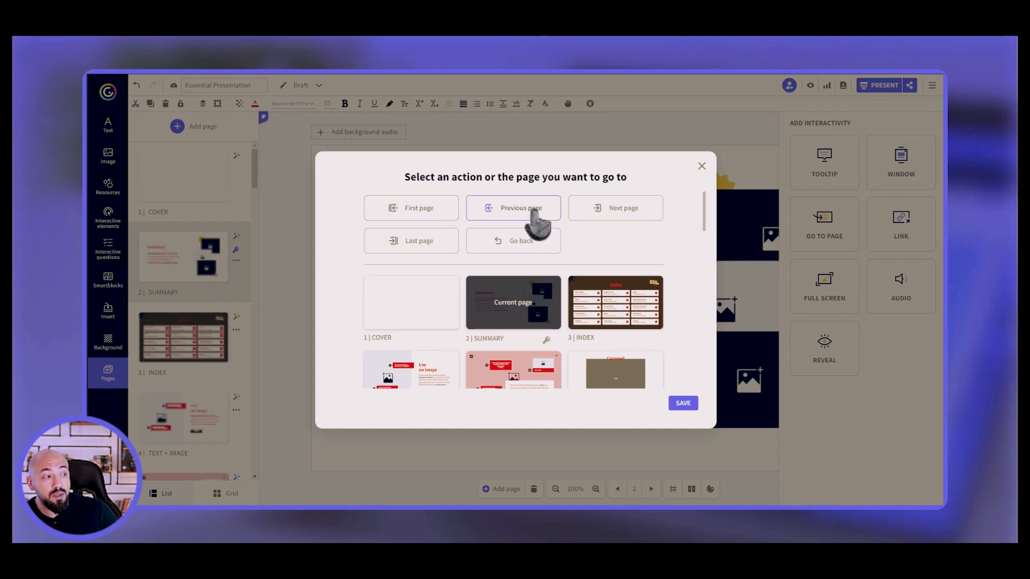
left_click(606, 210)
left_click(419, 245)
left_click(518, 251)
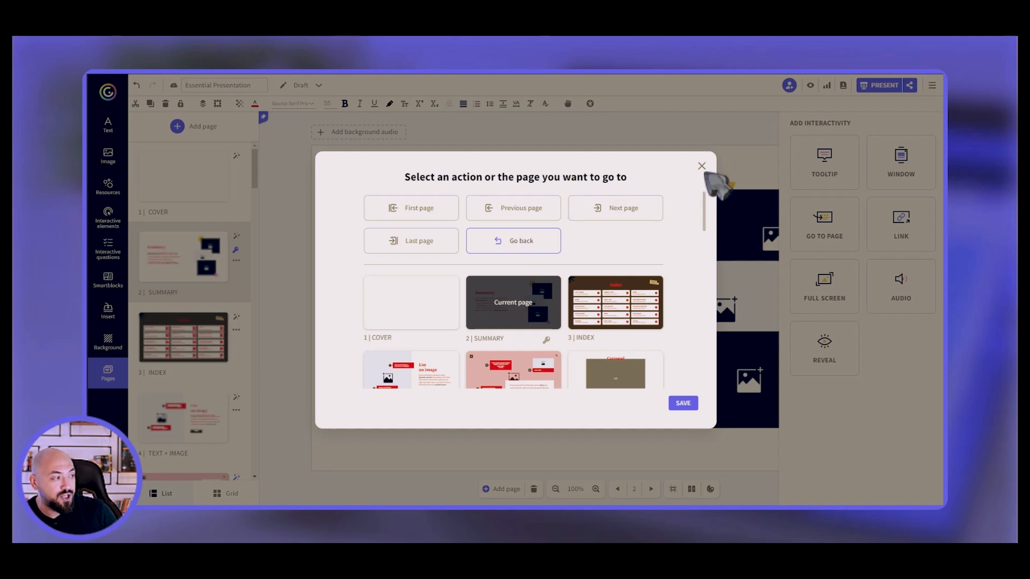
left_click(701, 166)
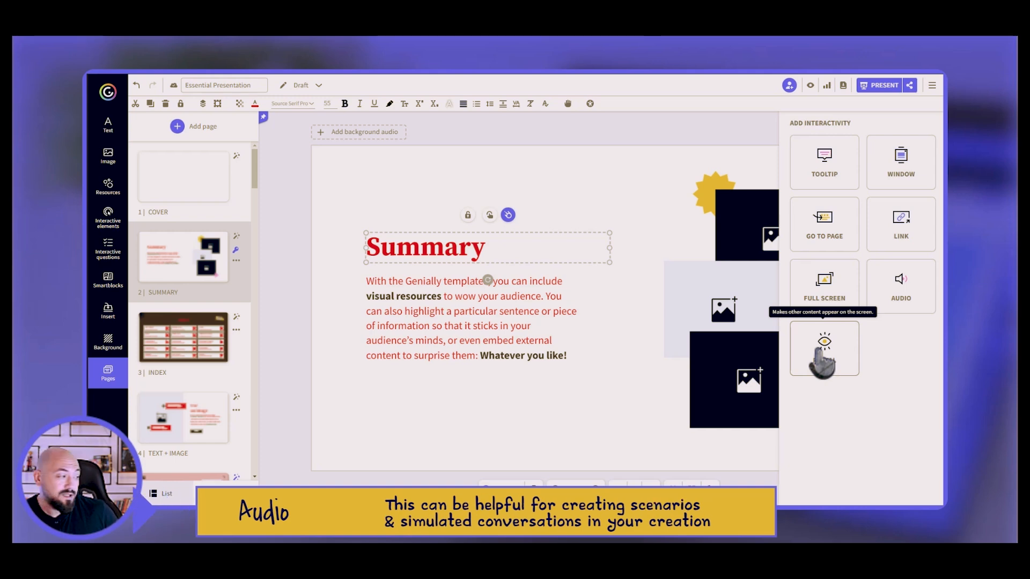
Save a Reveal that shows the body-text box on clicking the title, hiding it on a second click.
left_click(821, 357)
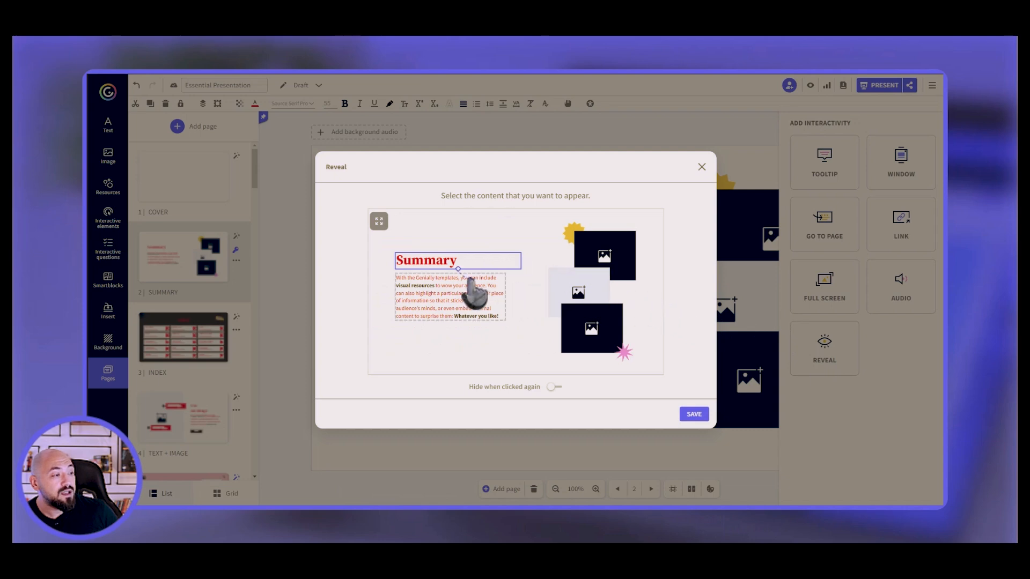
left_click_drag(467, 252, 619, 260)
left_click(570, 295)
left_click(484, 318)
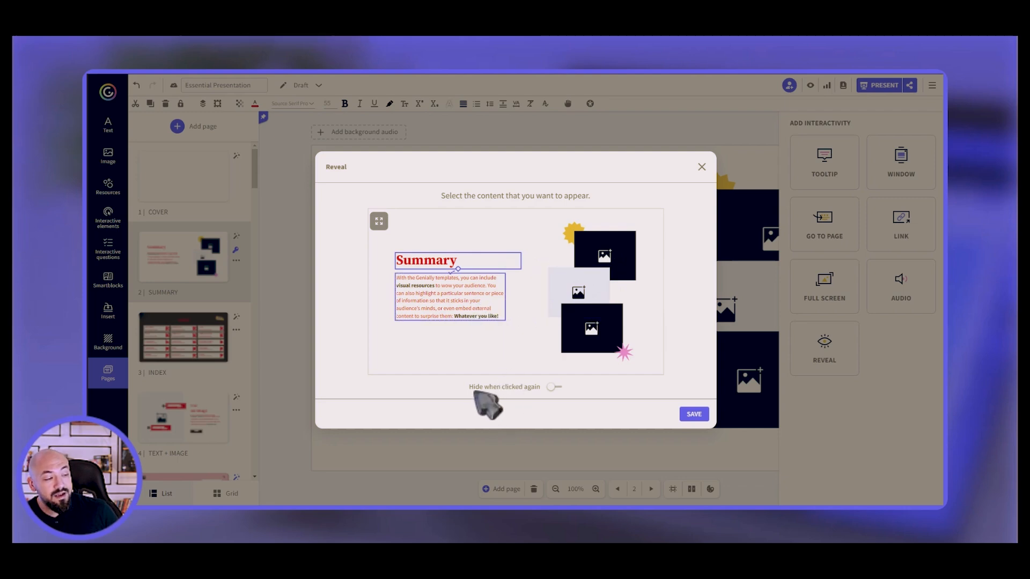
left_click(553, 388)
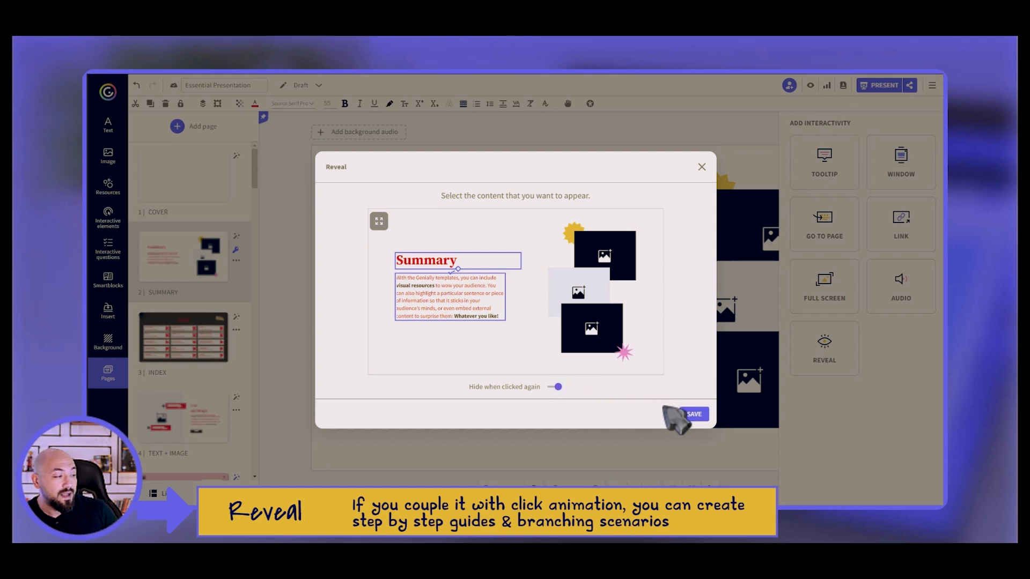
left_click(696, 415)
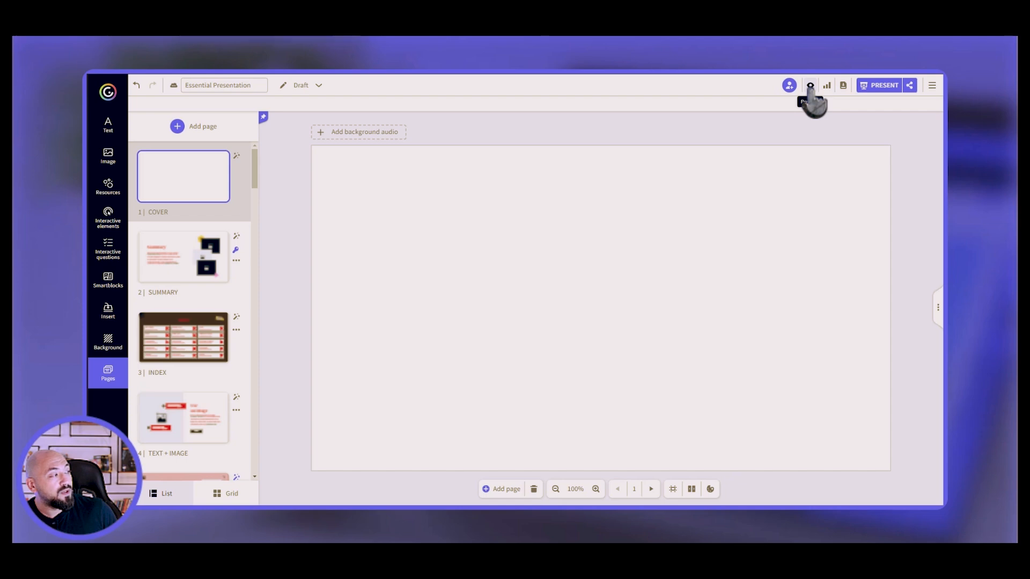
left_click(810, 86)
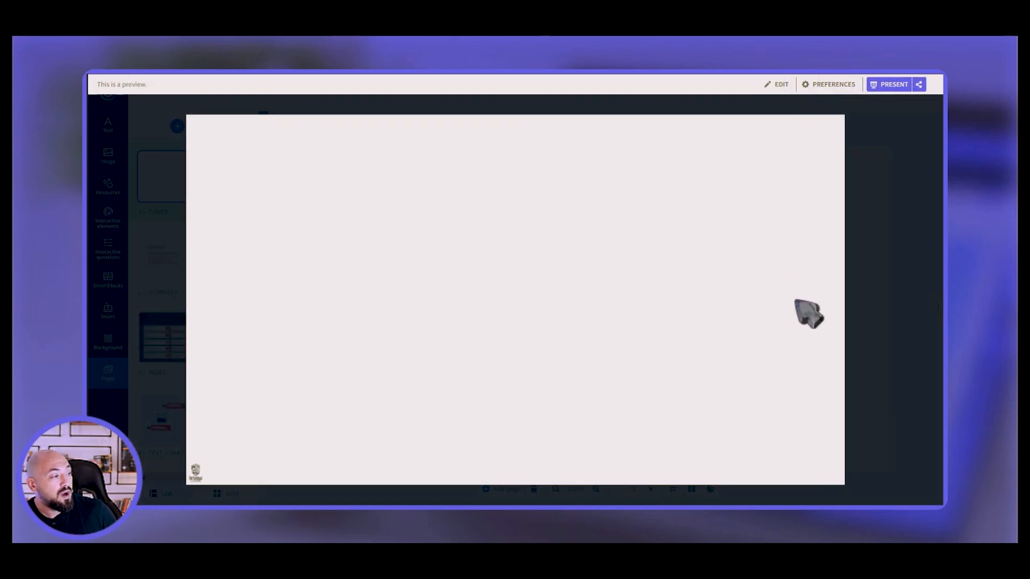
key("Escape")
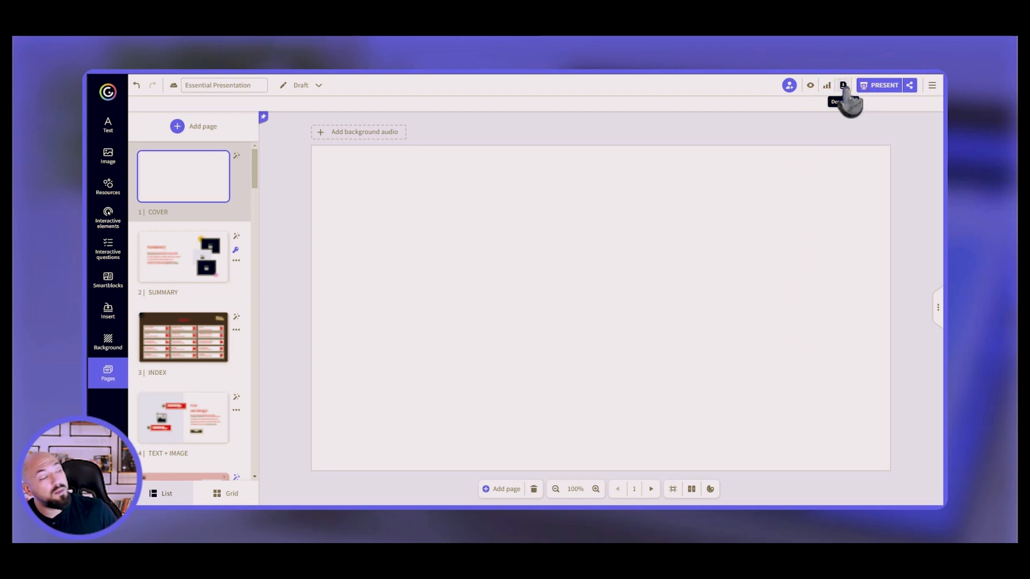
Compare Private and Public visibility, then publish the Essential Presentation as Public online.
left_click(844, 86)
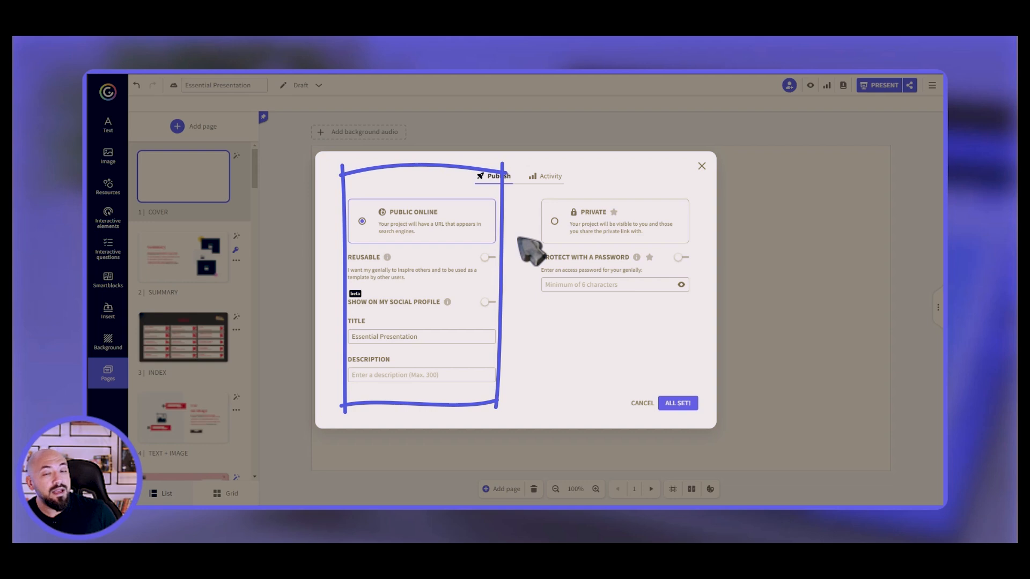
left_click(554, 221)
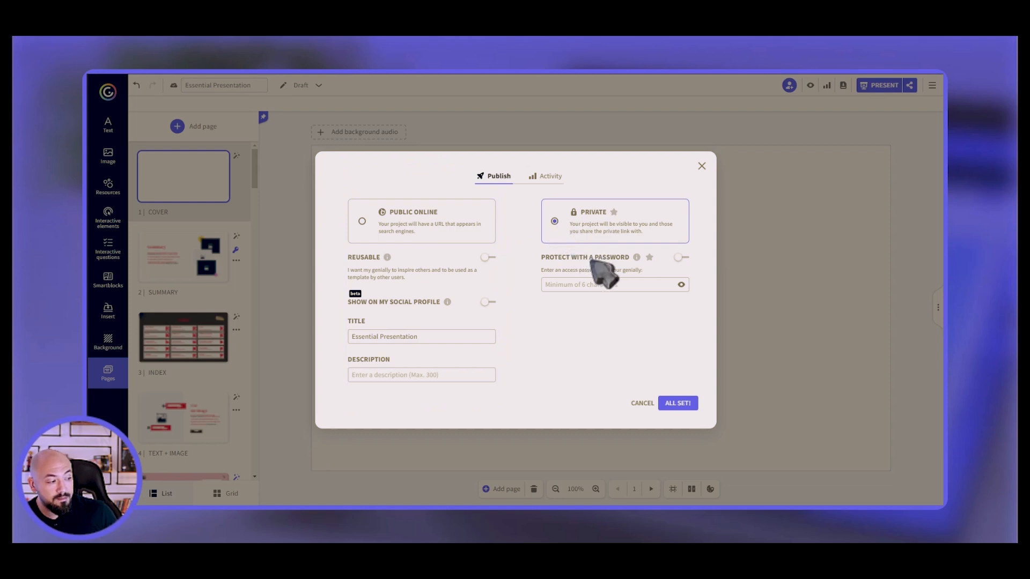
left_click(460, 239)
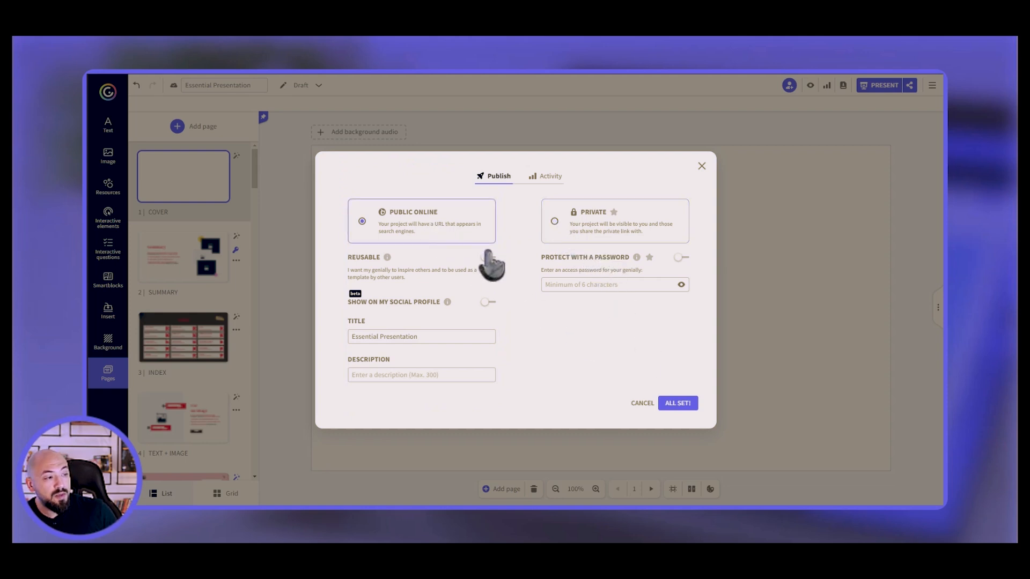
left_click(684, 406)
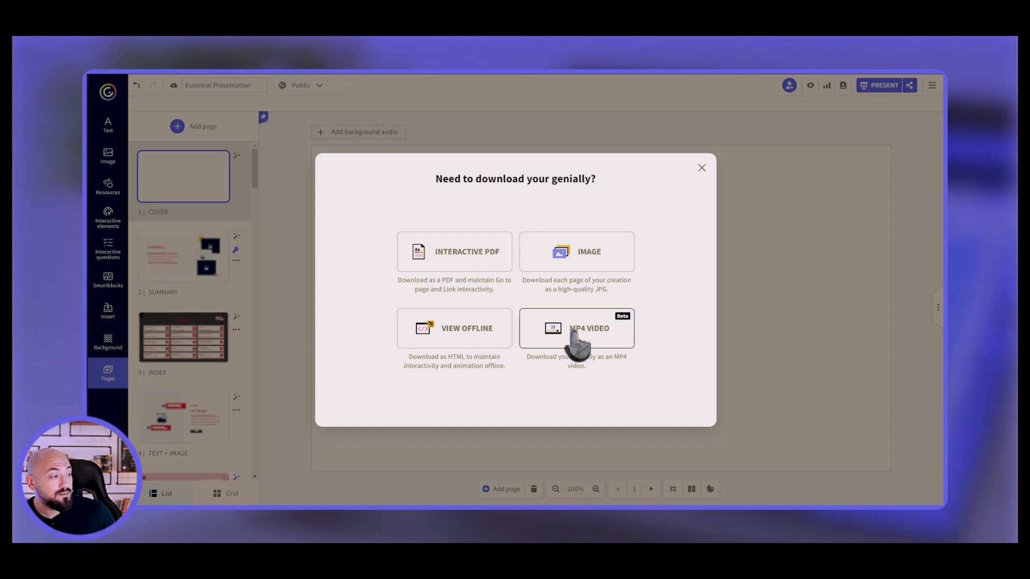
Dismiss the 'Need to download your genially?' dialog without choosing a format.
left_click(701, 167)
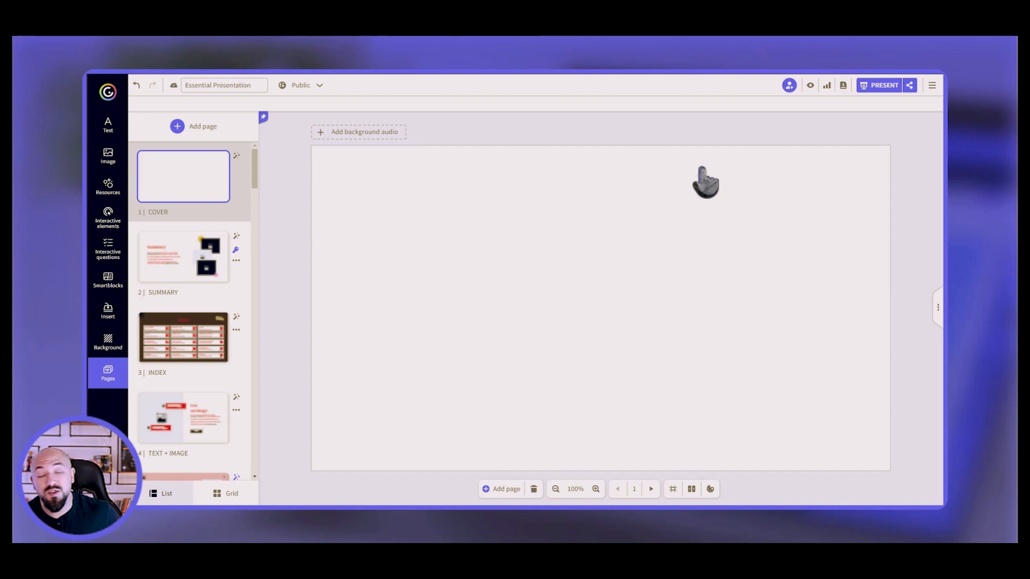
Create a SCORM package with a 100% success percentage, then view the Access and Score presets.
left_click(932, 86)
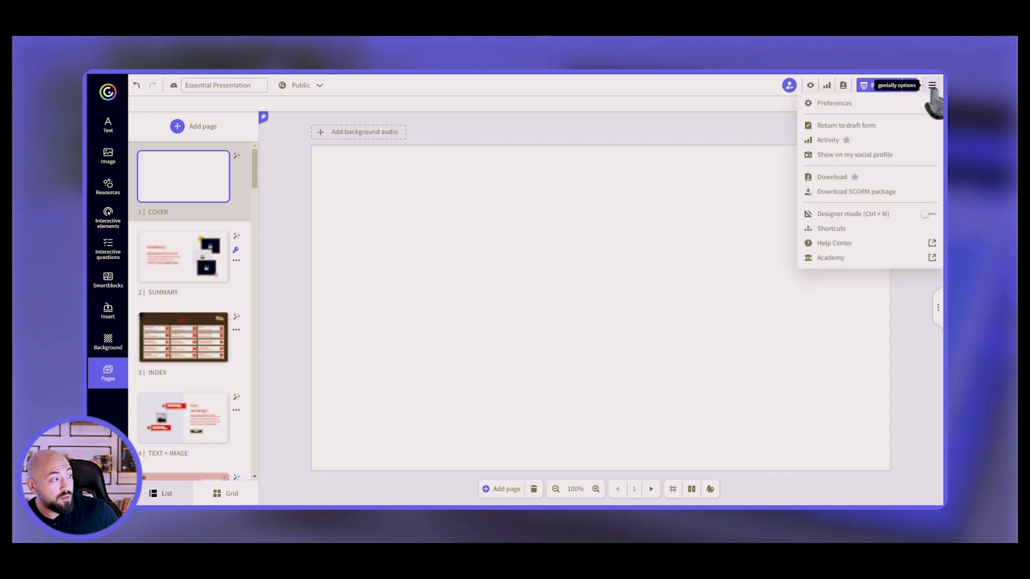
left_click(856, 197)
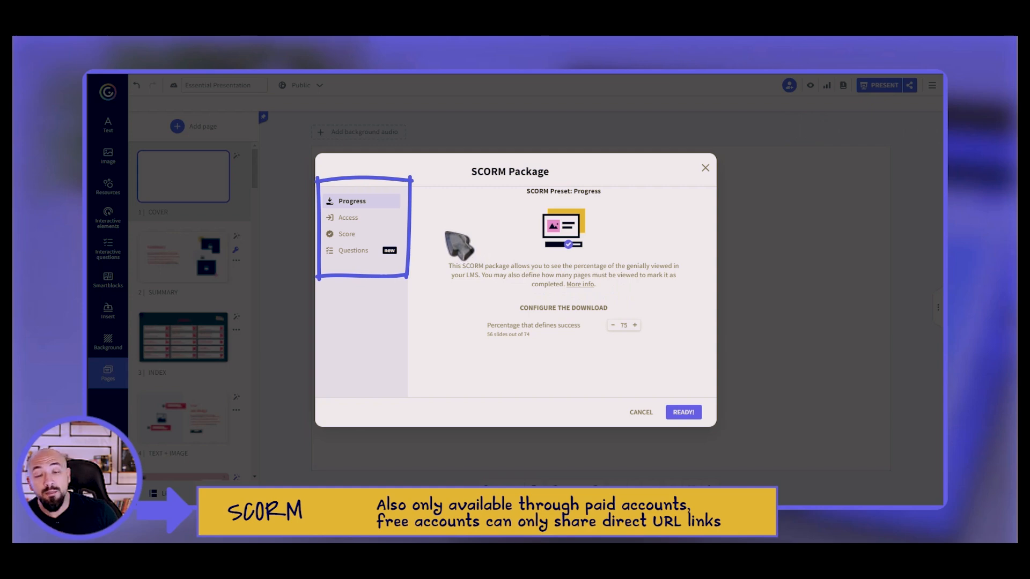
double_click(625, 325)
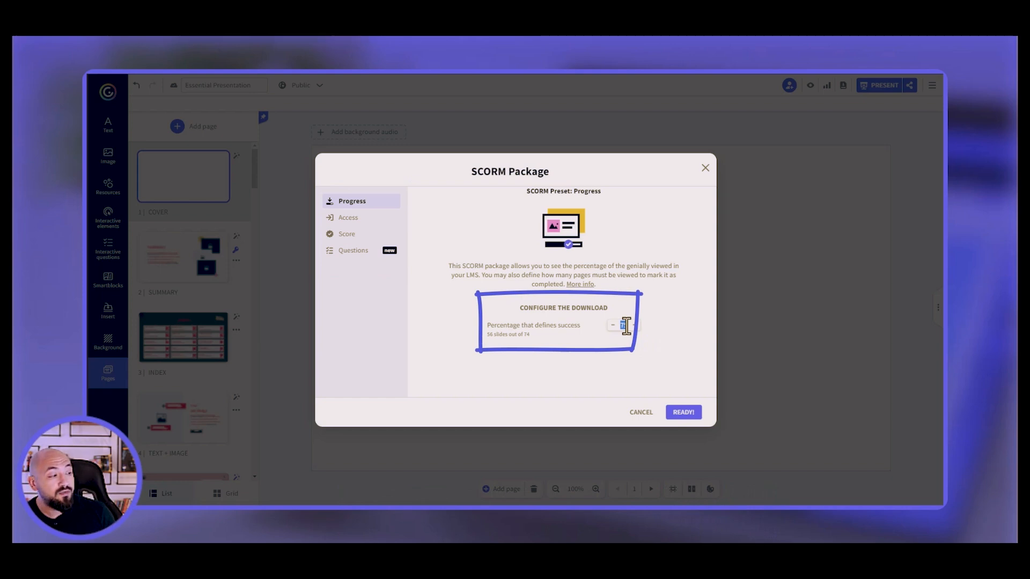
type("100")
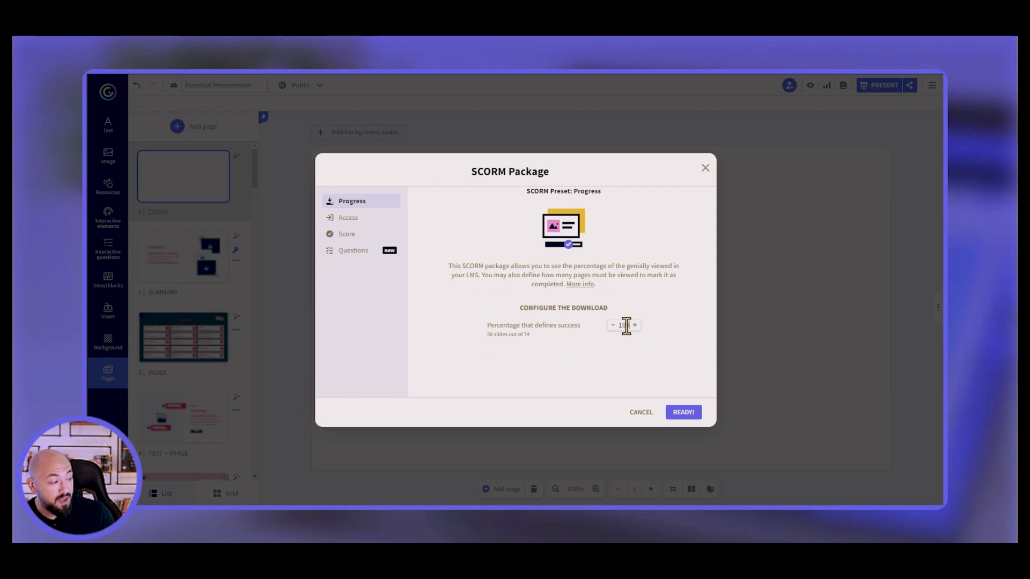
left_click(374, 221)
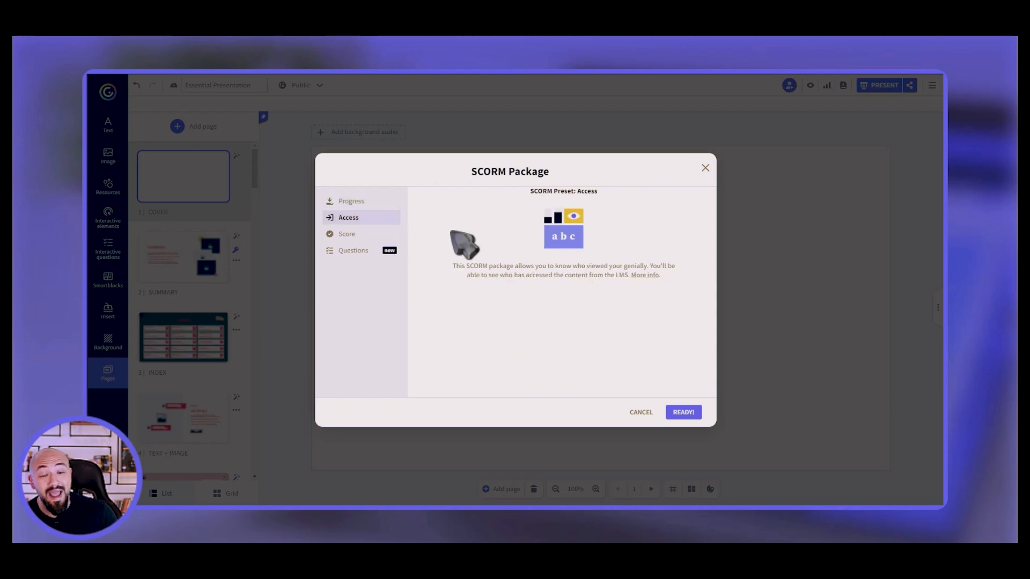
left_click(365, 236)
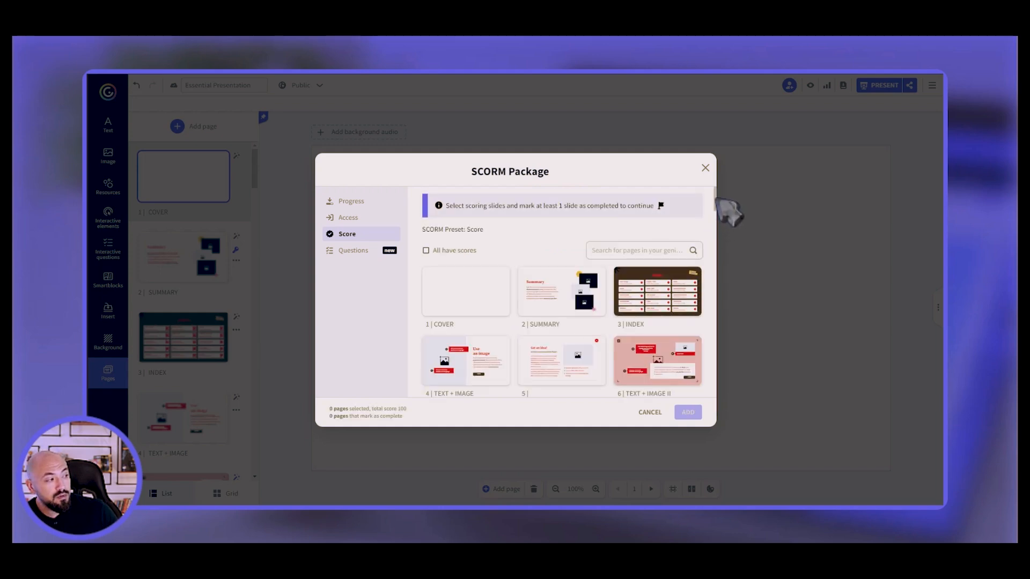
Add pages 3 (INDEX), 14, 26 and 35 to the SCORM scoring.
mouse_move(657, 311)
left_click(641, 293)
left_click_drag(715, 197, 716, 257)
left_click(544, 258)
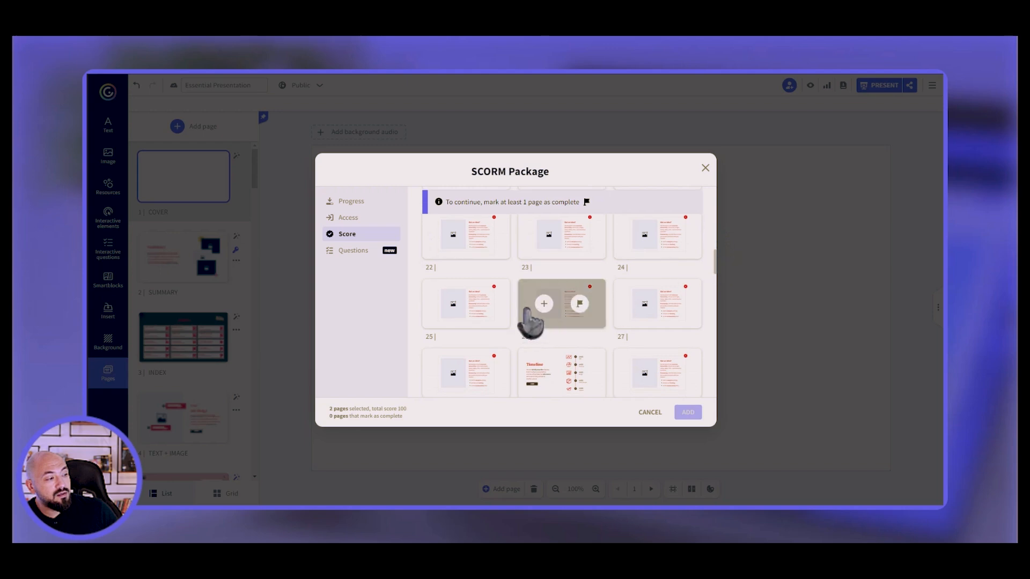
left_click(541, 303)
left_click_drag(713, 259, 714, 281)
left_click(544, 296)
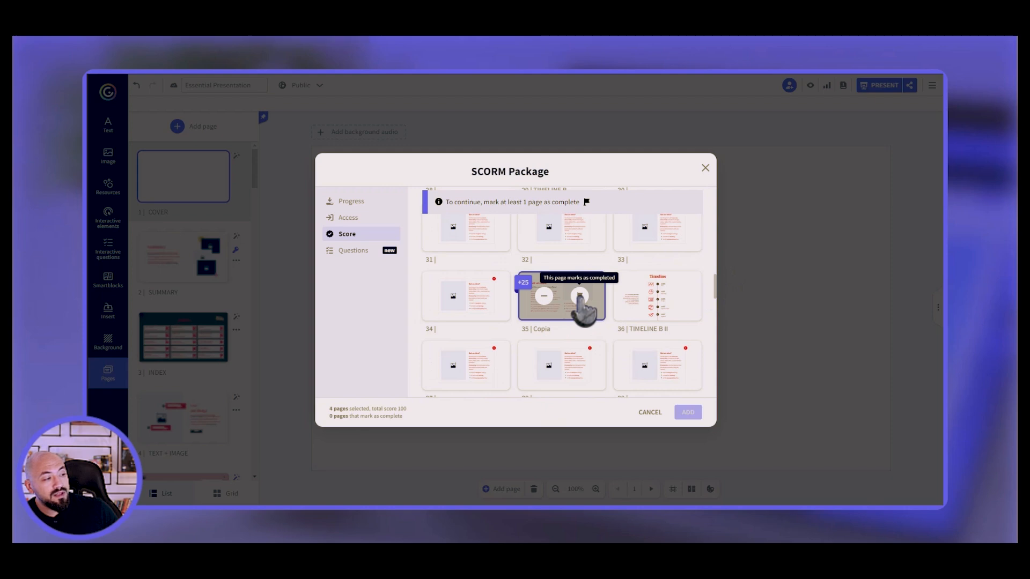
Mark pages 35, 42 and 48 as completing the package, then view the Questions preset.
left_click(579, 296)
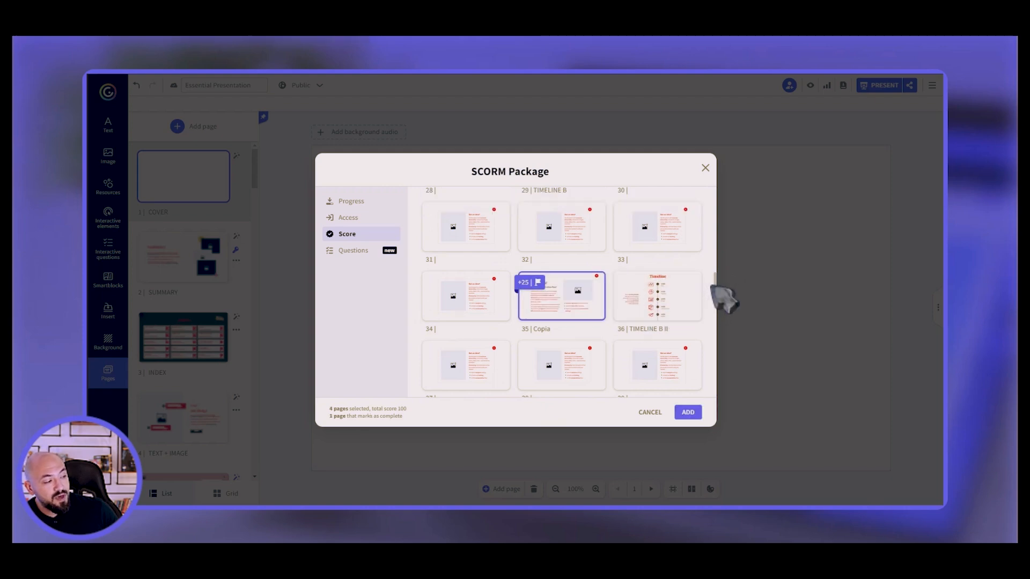
scroll(716, 281, "down", 3)
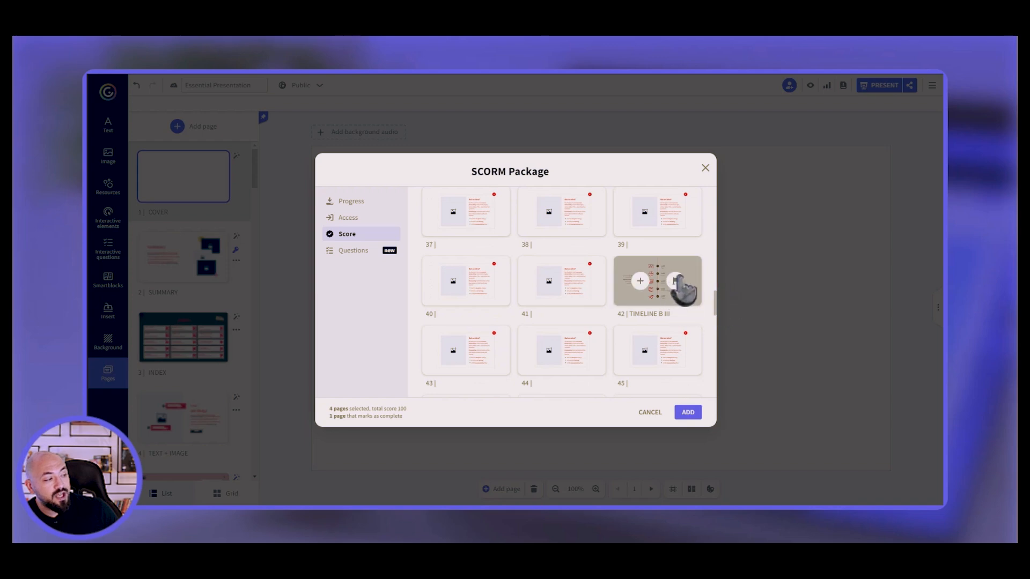
left_click(674, 281)
scroll(719, 316, "down", 2)
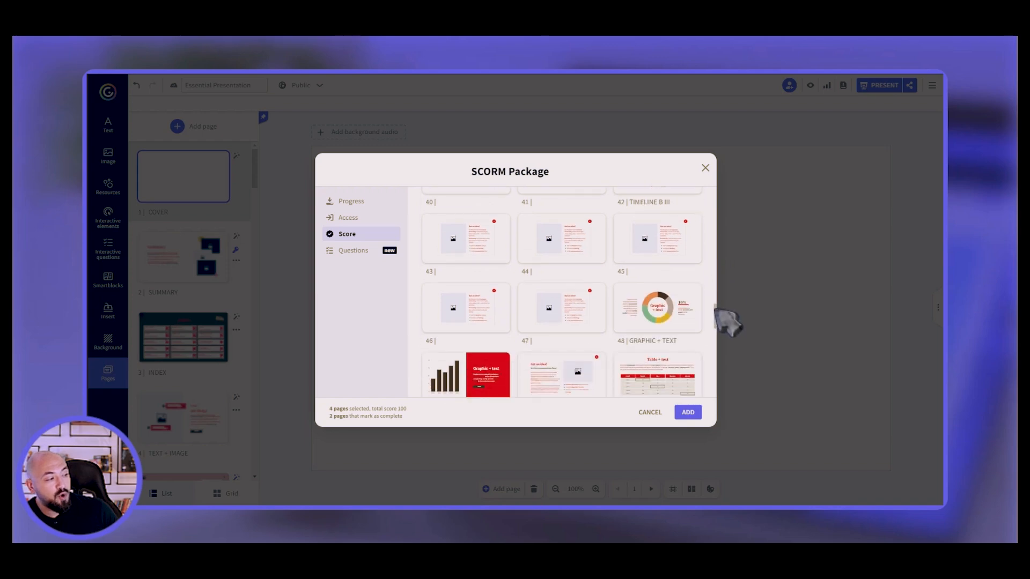
left_click(676, 308)
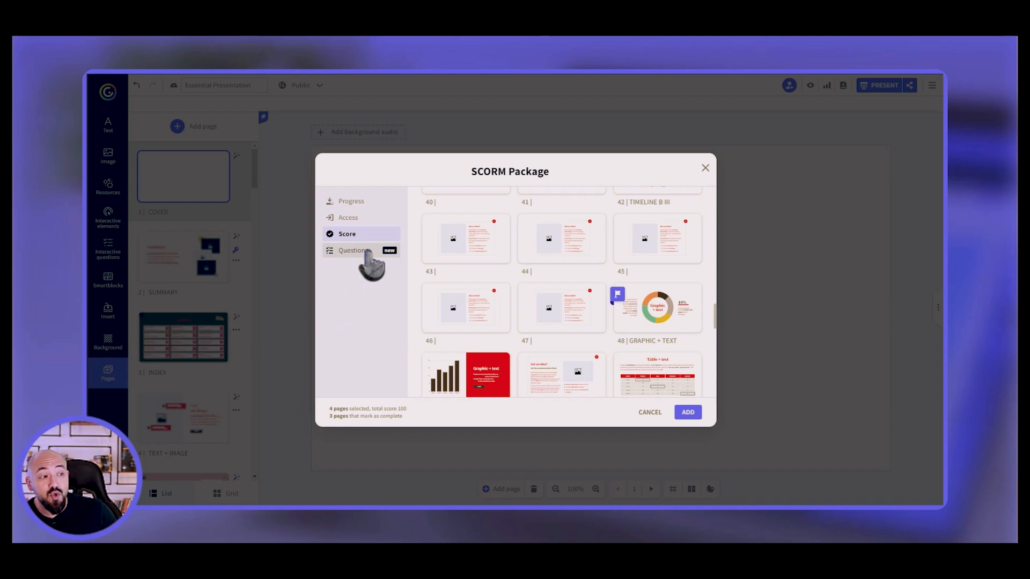
left_click(370, 256)
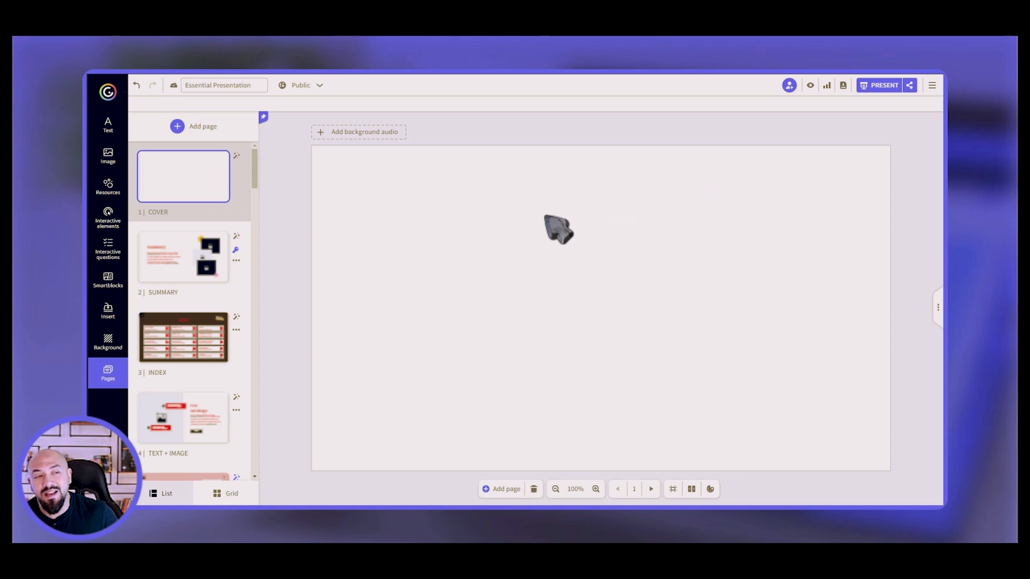
From the creations dashboard, start a new genially from the Gamification templates.
left_click(108, 93)
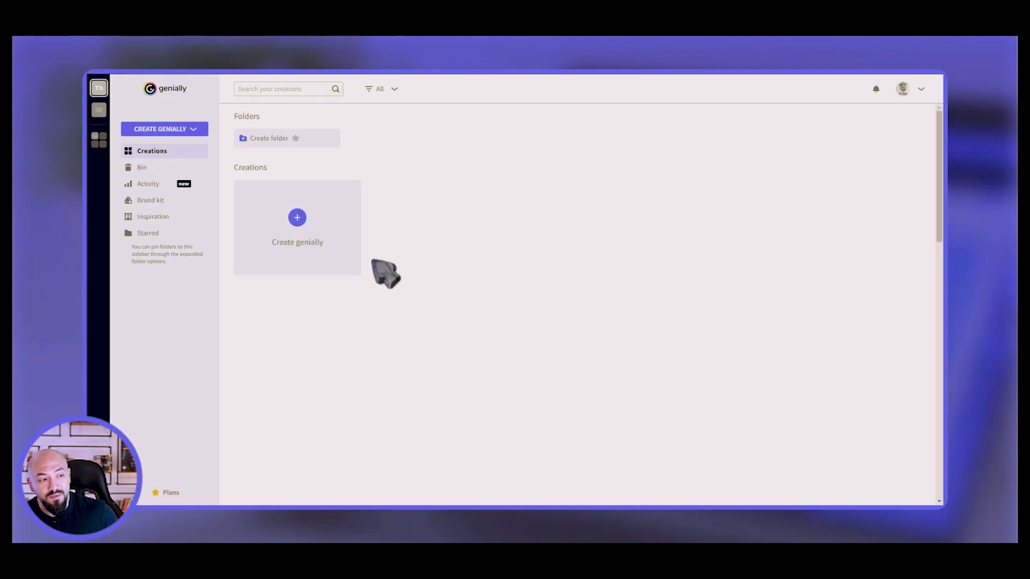
left_click(299, 268)
left_click(471, 236)
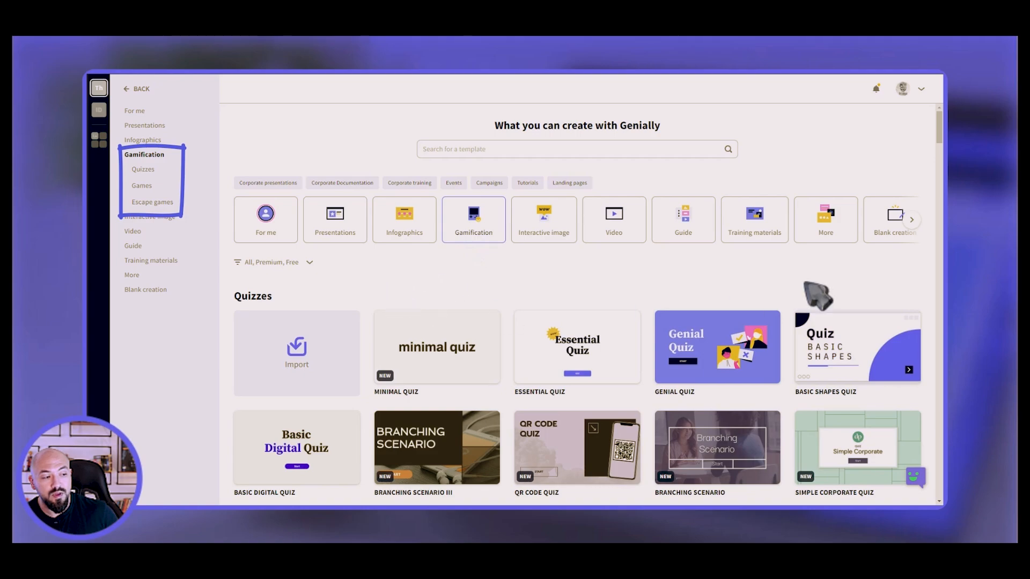
Browse the Games and Escape games template collections.
left_click_drag(941, 131, 942, 188)
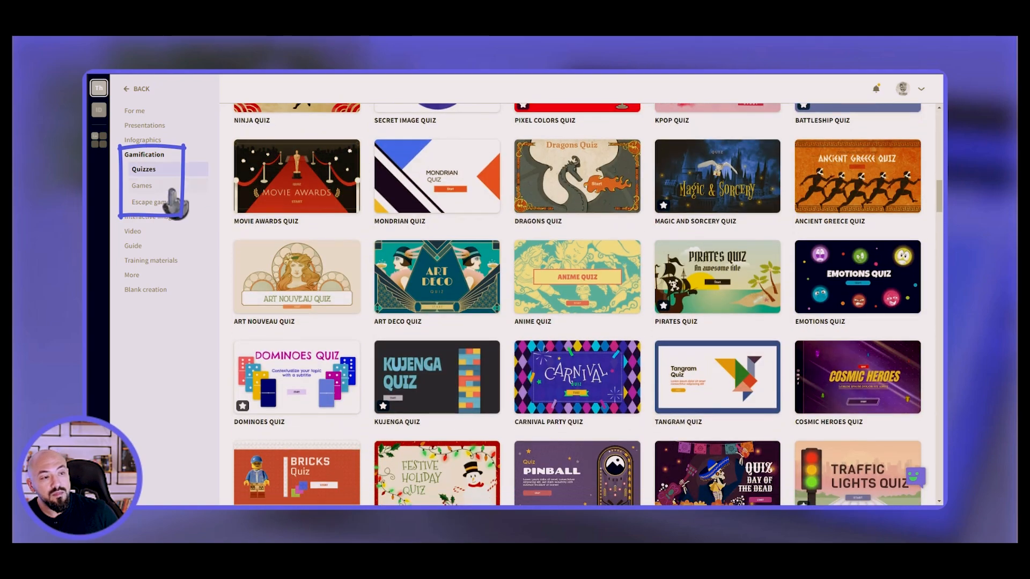
left_click(171, 186)
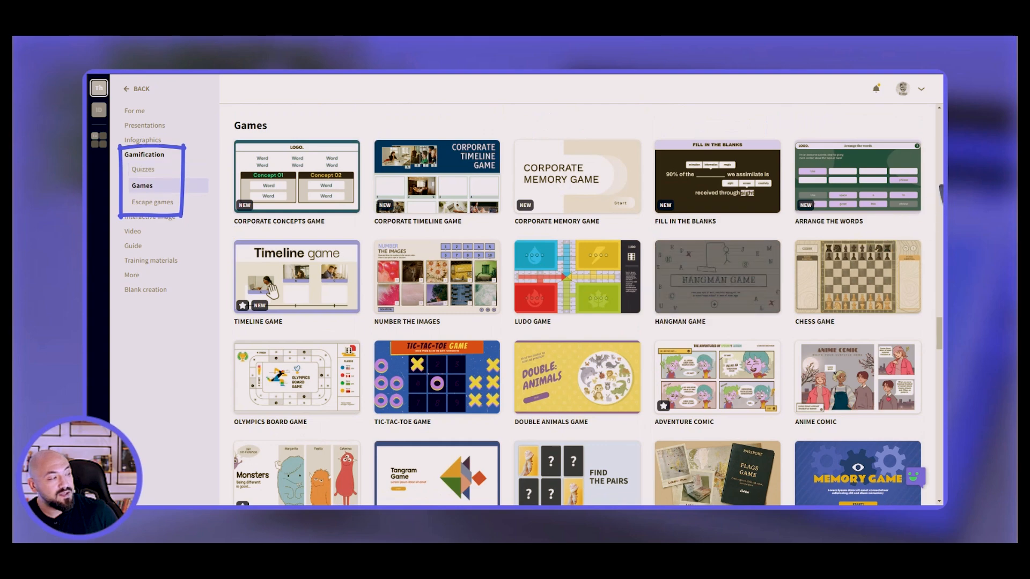
left_click_drag(940, 330, 940, 380)
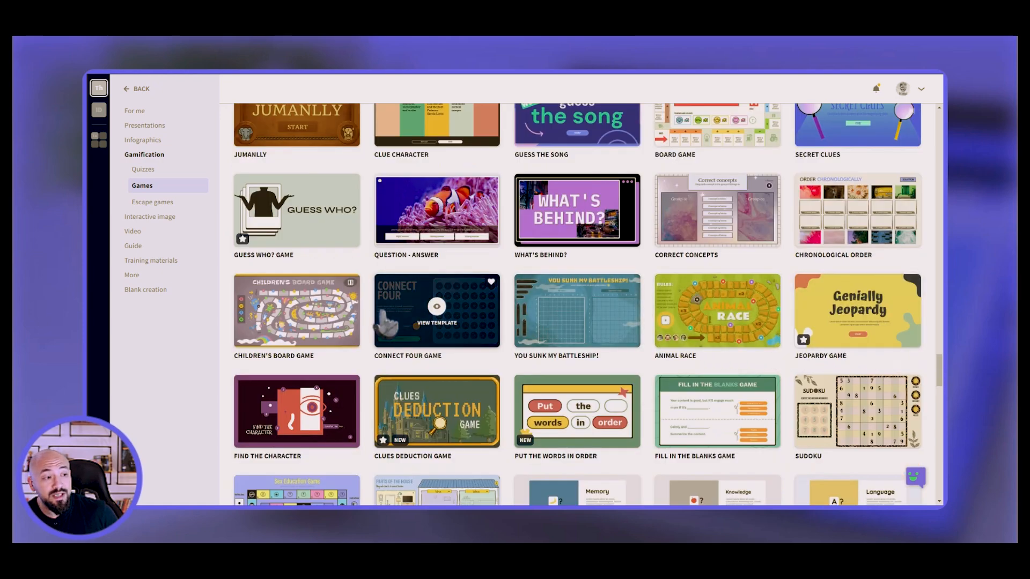
left_click(176, 204)
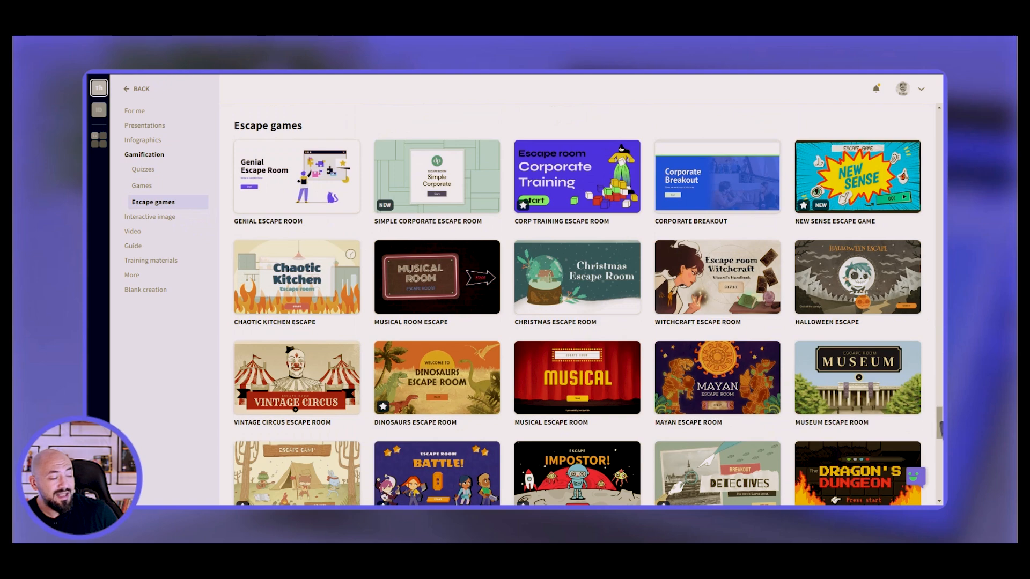
left_click_drag(939, 423, 940, 462)
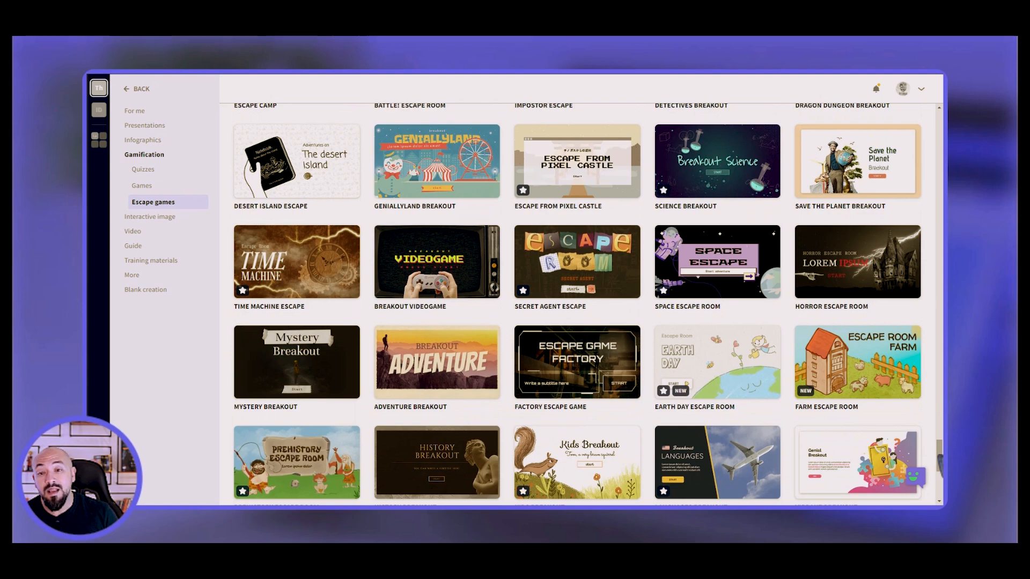